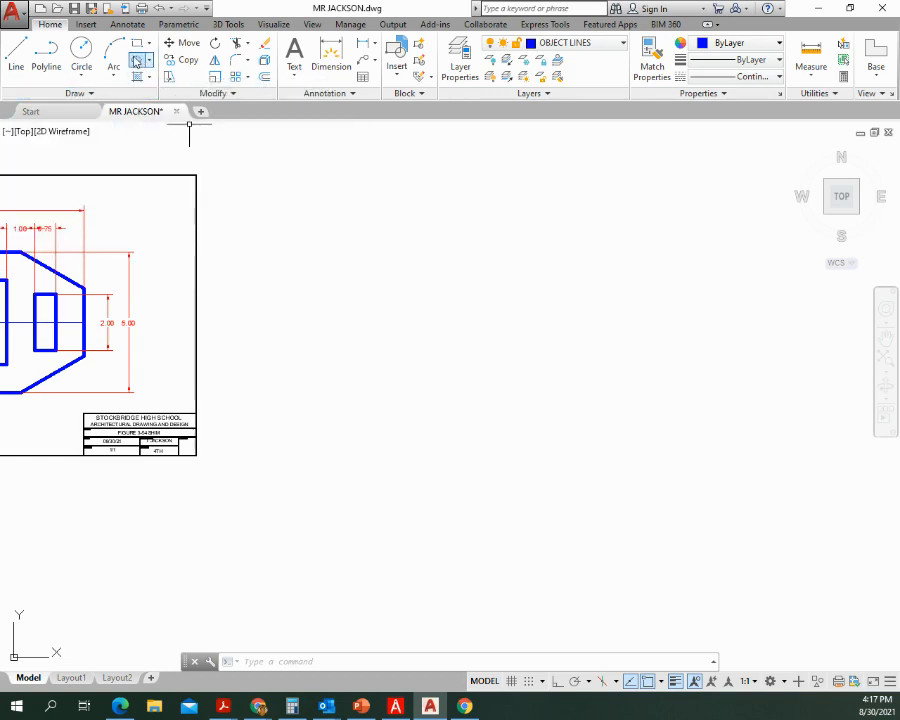
# Step: Draw a rectangle 3 wide by 7.5 high in the empty area to the right of the shim drawing sheet
pyautogui.click(137, 45)
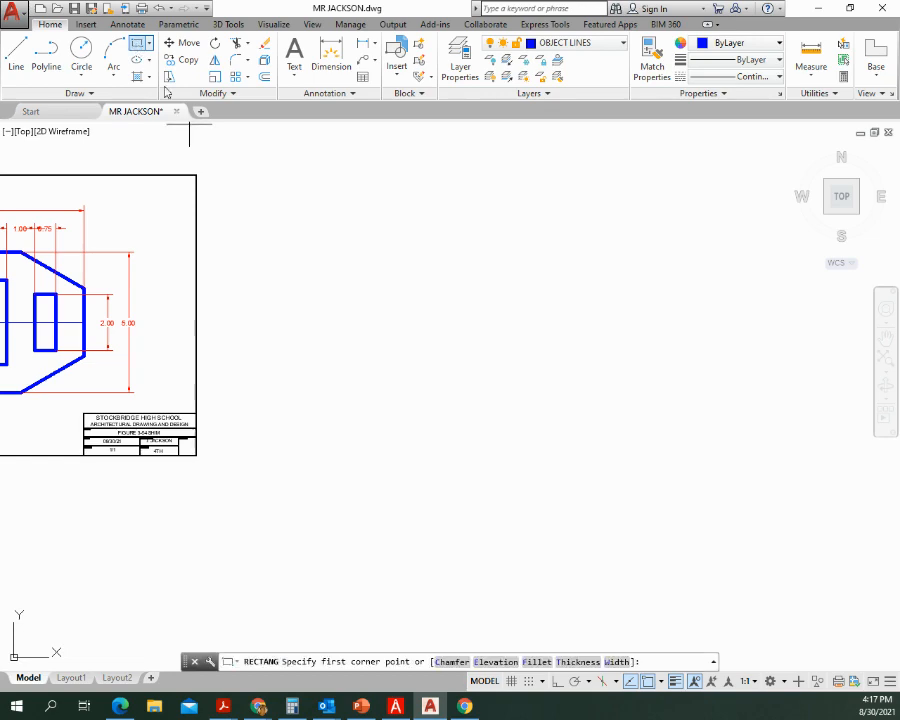
pyautogui.click(389, 466)
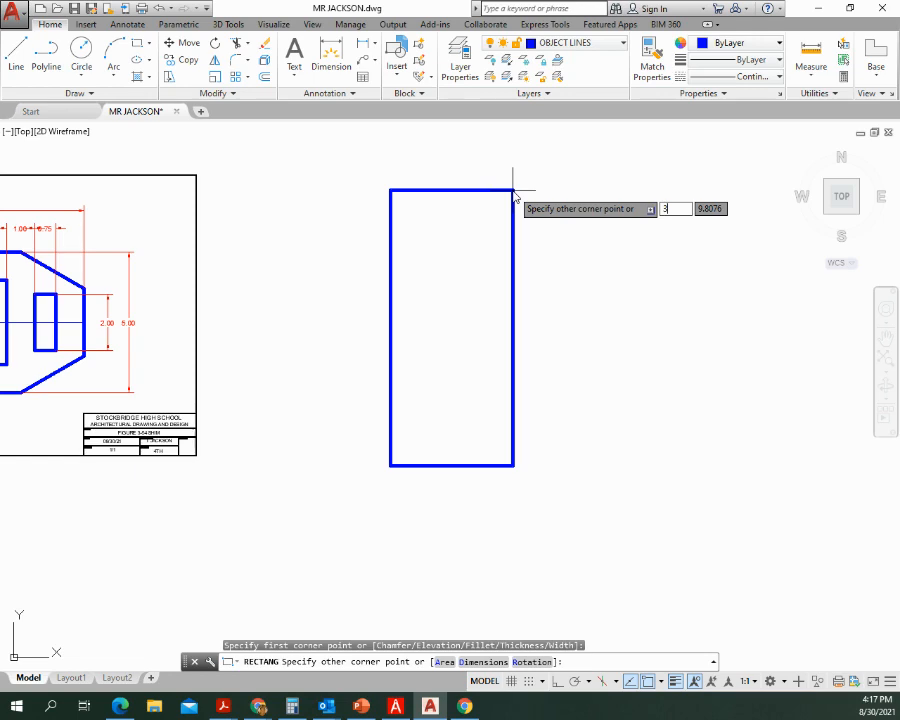
pyautogui.scroll(2, 513, 193)
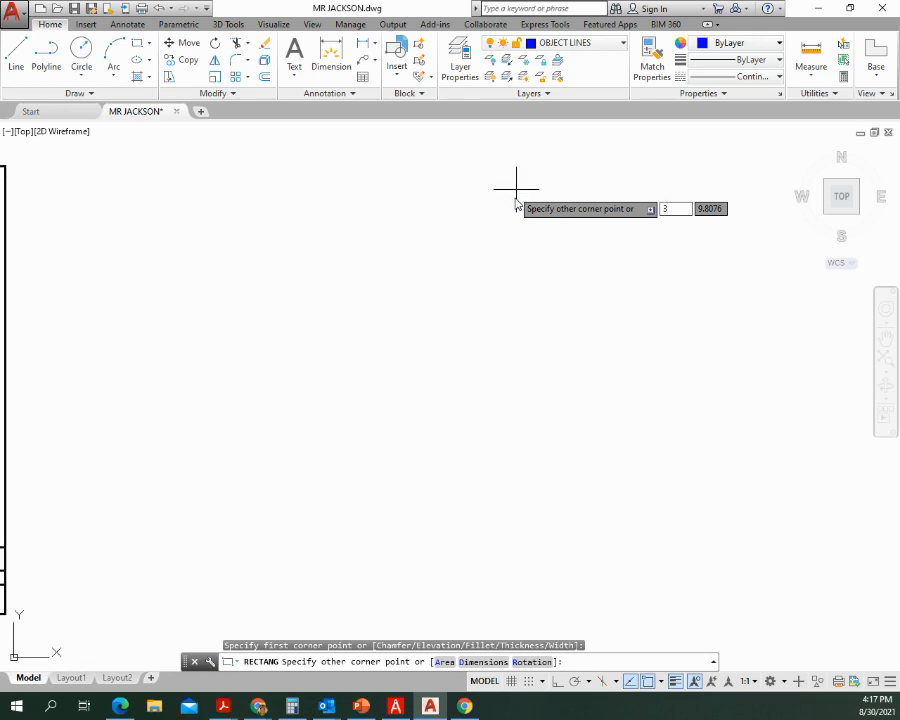
pyautogui.scroll(-2, 516, 200)
pyautogui.scroll(2, 516, 205)
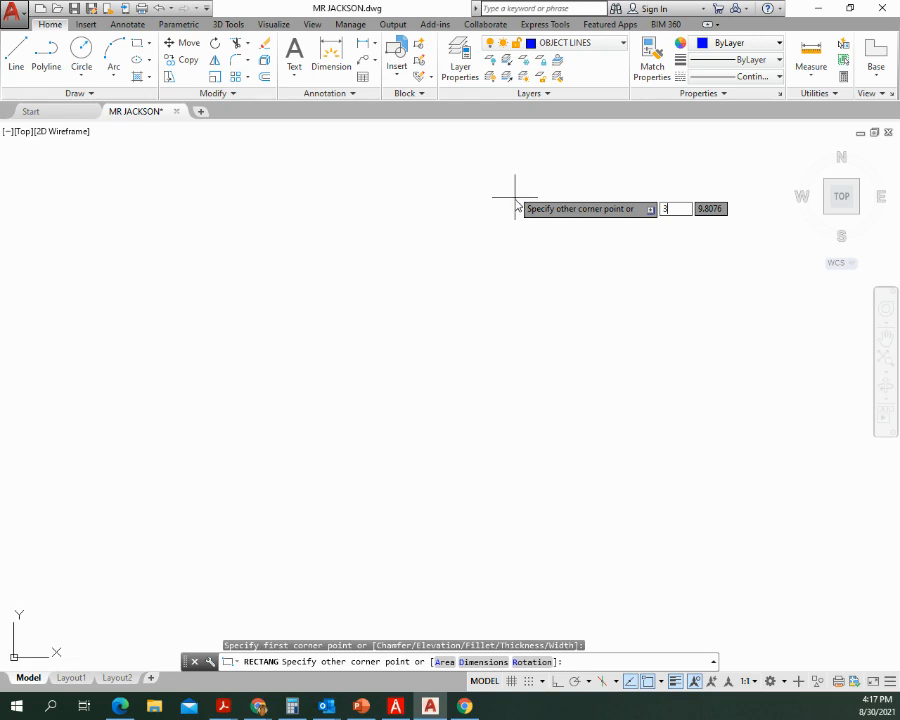
pyautogui.scroll(-3, 557, 198)
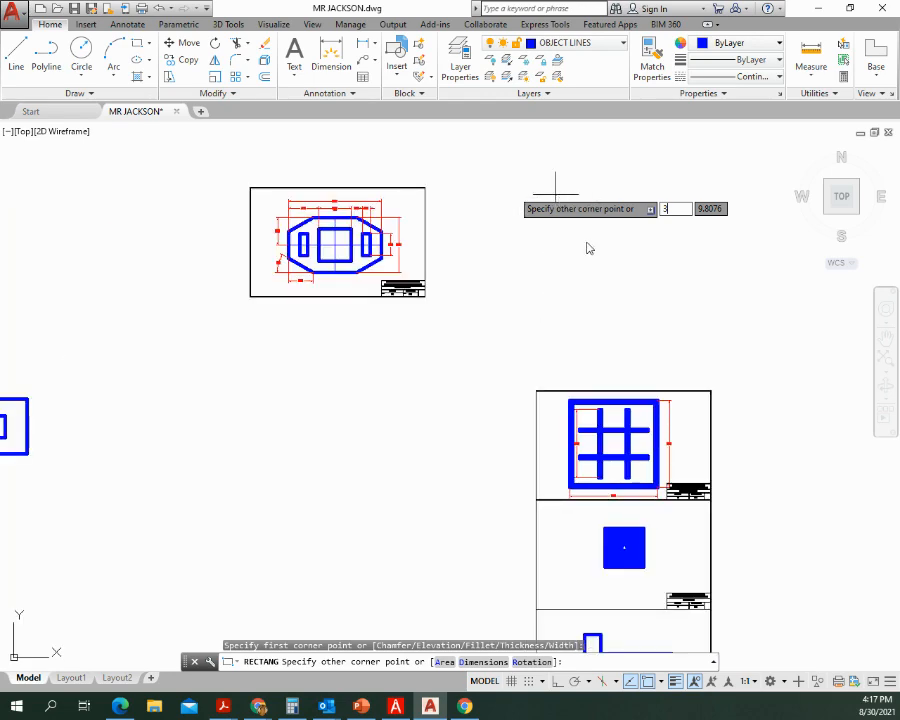
pyautogui.press('Tab')
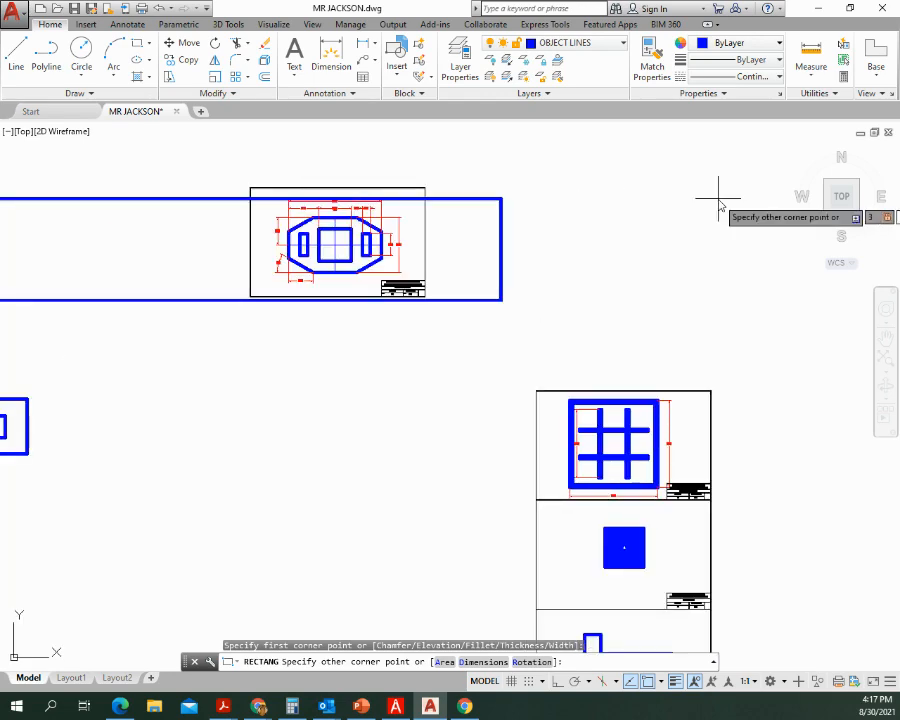
pyautogui.write('7.5')
pyautogui.press('Return')
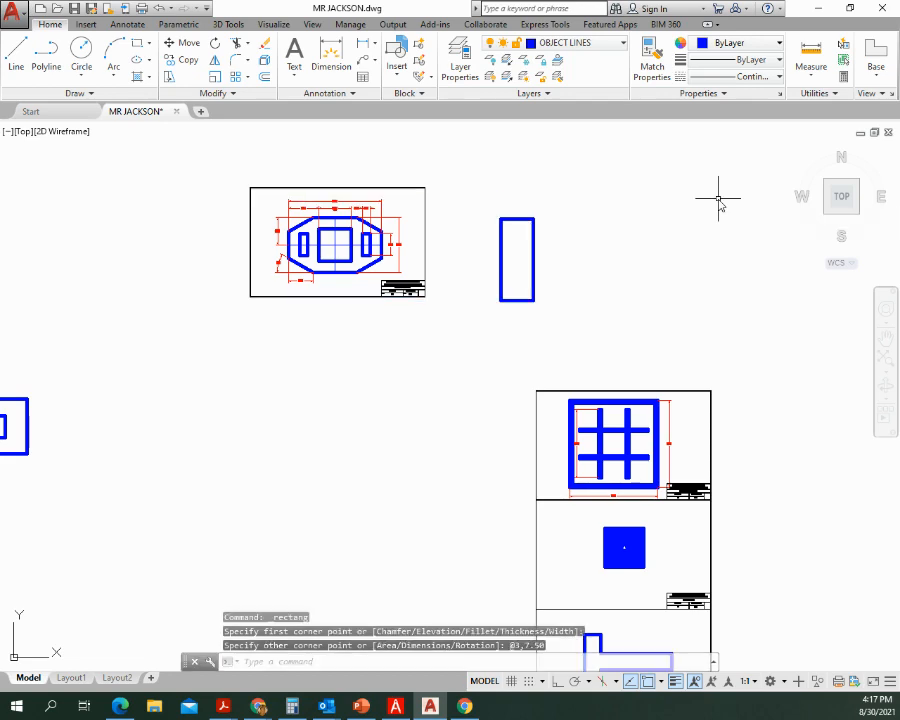
pyautogui.scroll(5, 534, 256)
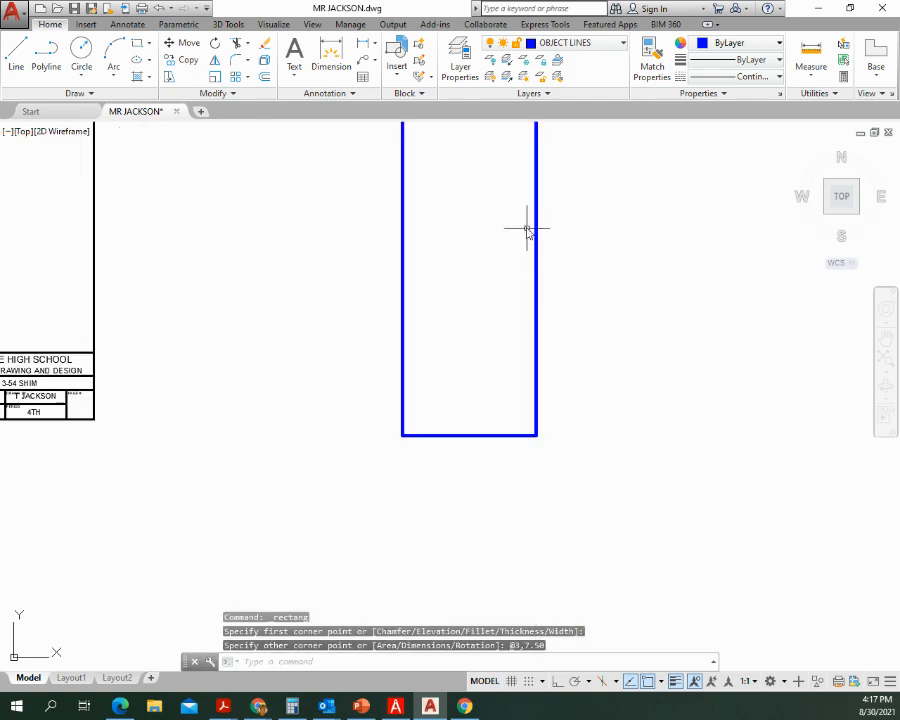
pyautogui.moveTo(527, 229)
pyautogui.mouseDown(button='middle')
pyautogui.moveTo(486, 426)
pyautogui.moveTo(481, 376)
pyautogui.mouseUp(button='middle')
pyautogui.scroll(2, 484, 440)
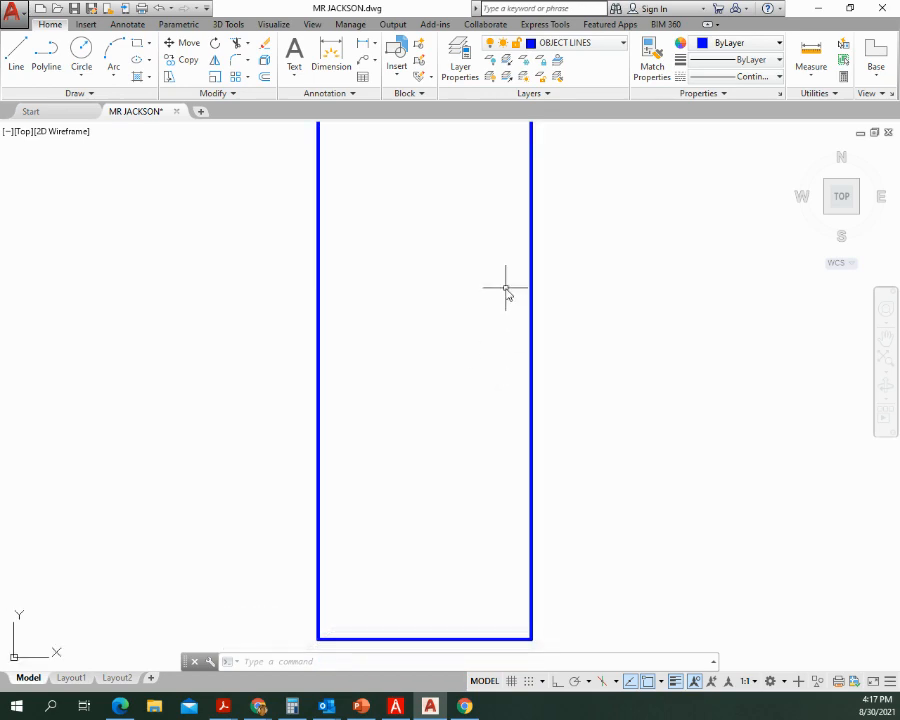
pyautogui.moveTo(505, 290); pyautogui.dragTo(496, 312, button='middle')
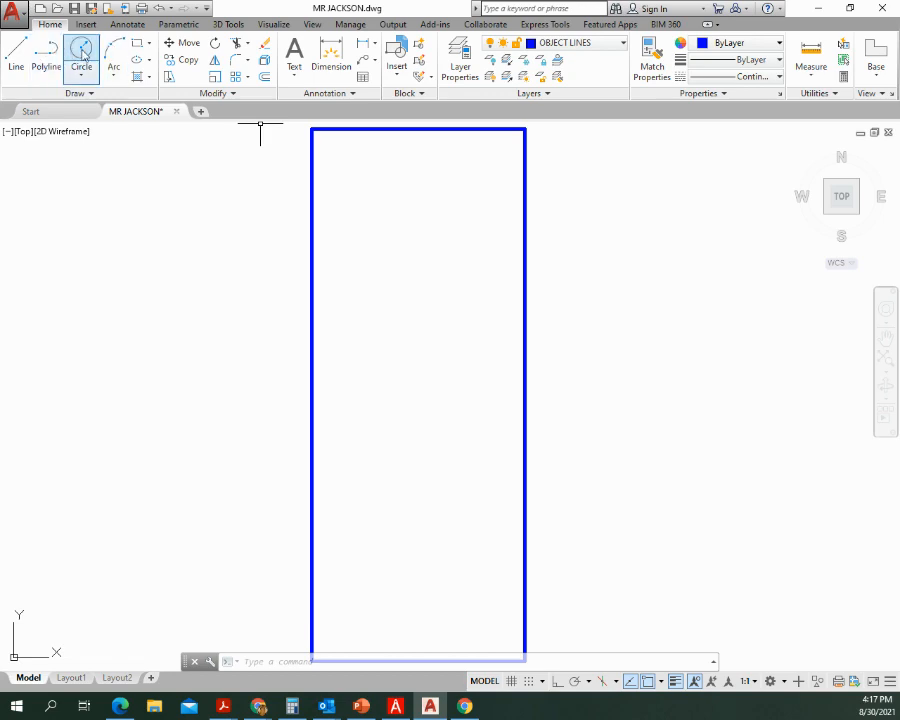
pyautogui.click(81, 75)
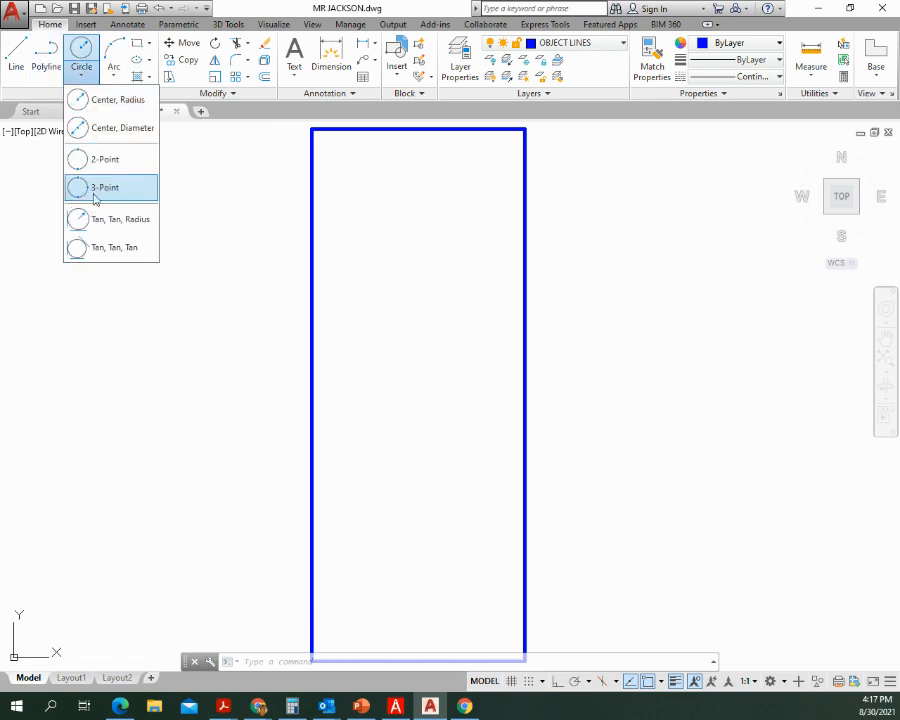
pyautogui.click(115, 132)
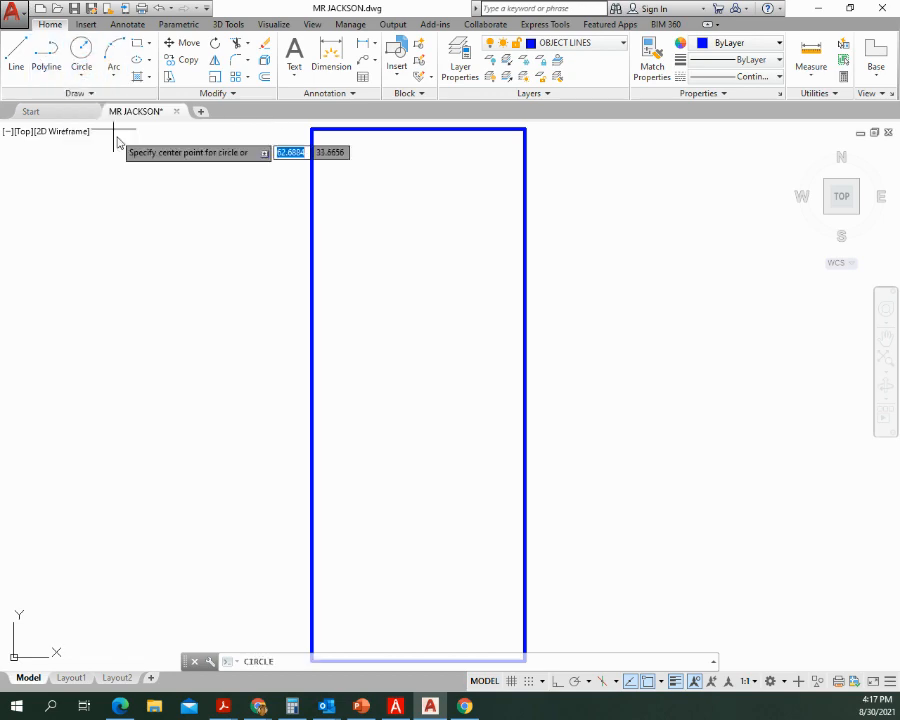
pyautogui.scroll(-2, 428, 210)
pyautogui.scroll(2, 427, 225)
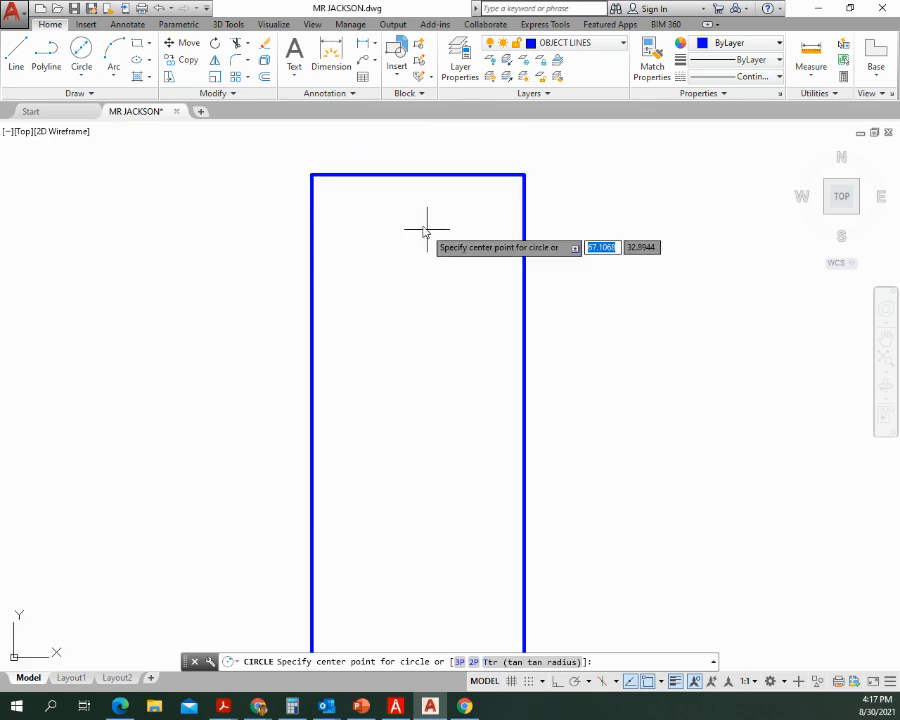
# Step: Draw a two-point circle whose diameter spans the rectangle's top edge from its upper-left to its upper-right corner
pyautogui.click(88, 76)
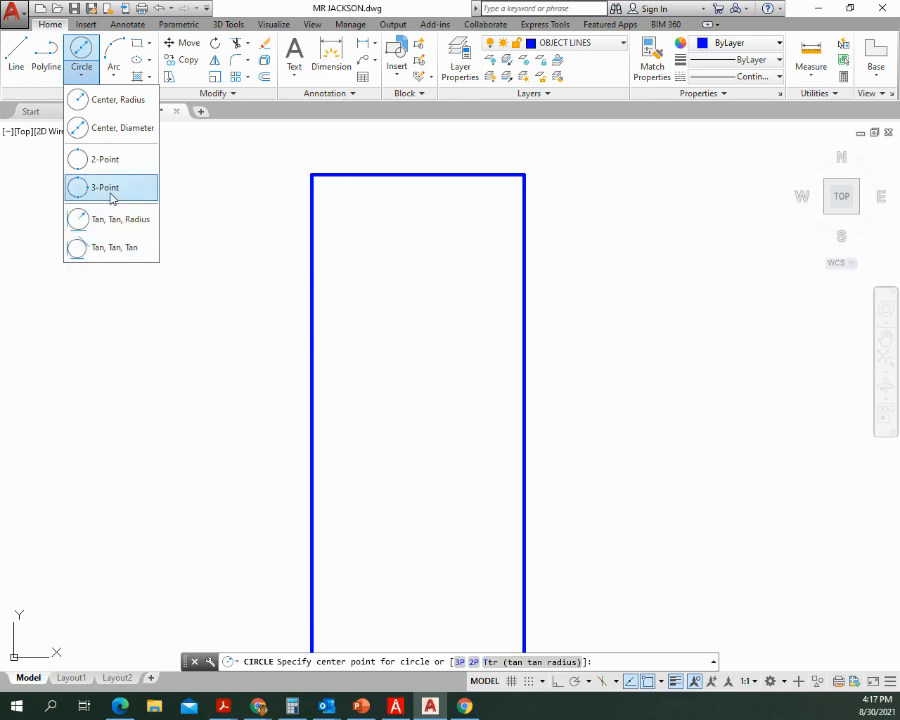
pyautogui.click(105, 160)
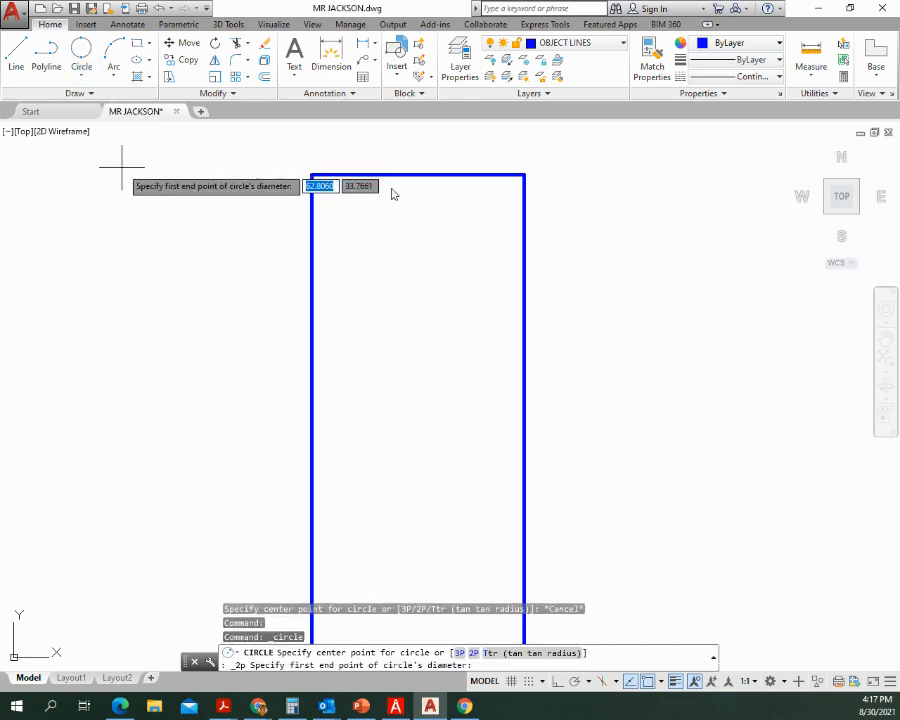
pyautogui.click(312, 177)
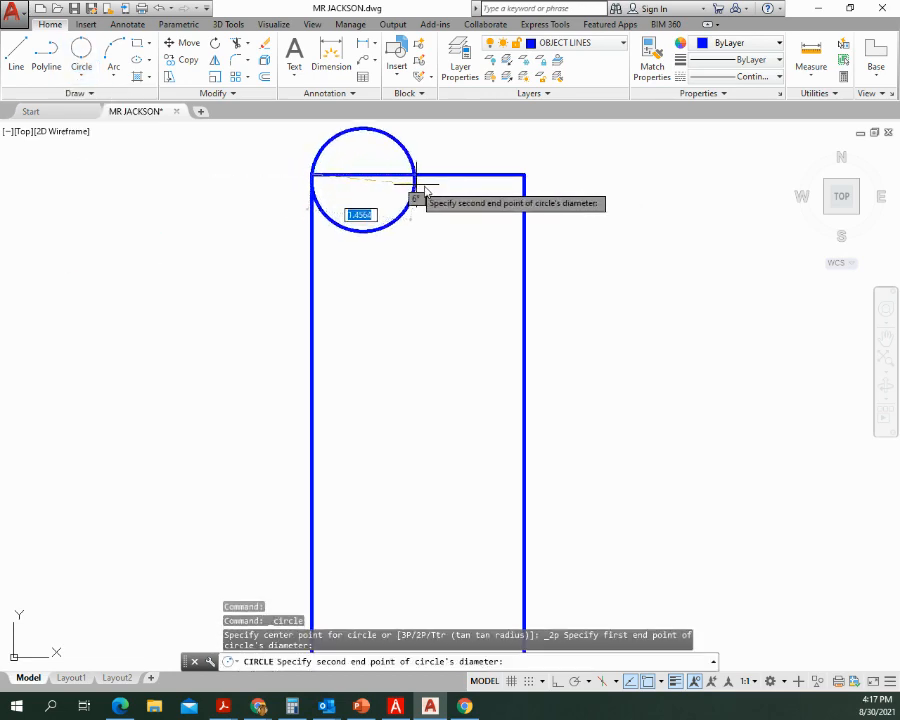
pyautogui.click(525, 176)
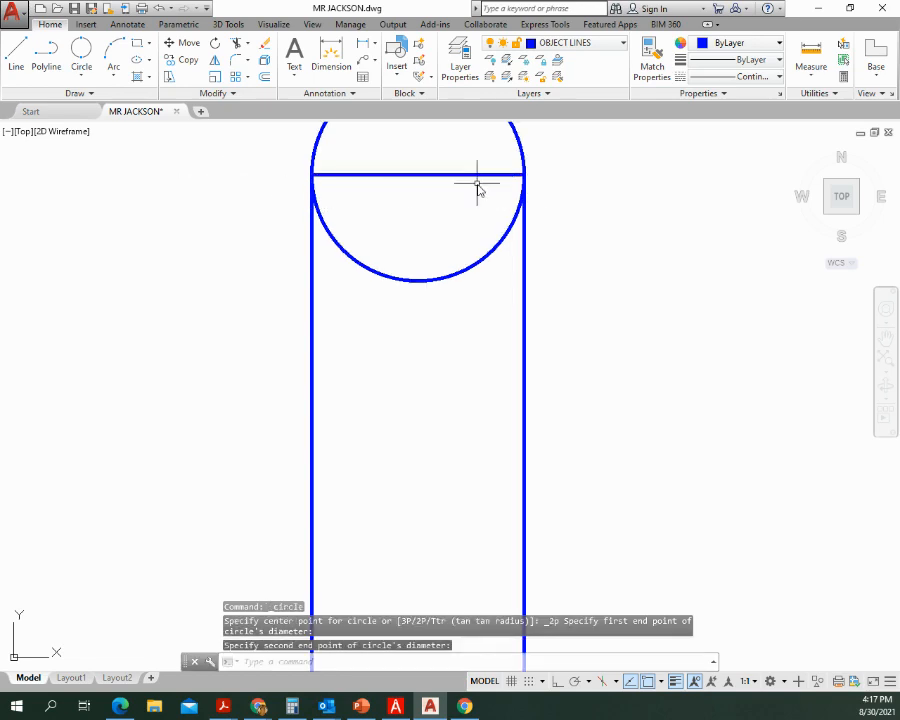
# Step: Move the circle straight down by 1.50 with Ortho turned on
pyautogui.moveTo(458, 262)
pyautogui.mouseDown(button='middle')
pyautogui.moveTo(444, 346)
pyautogui.moveTo(436, 306)
pyautogui.mouseUp(button='middle')
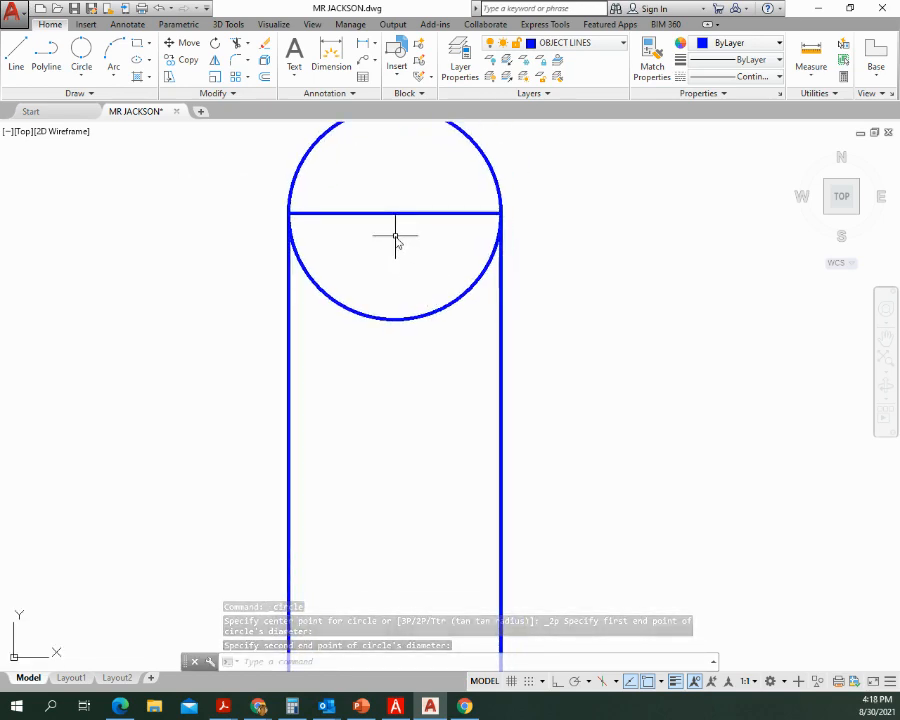
pyautogui.write('m')
pyautogui.press('Return')
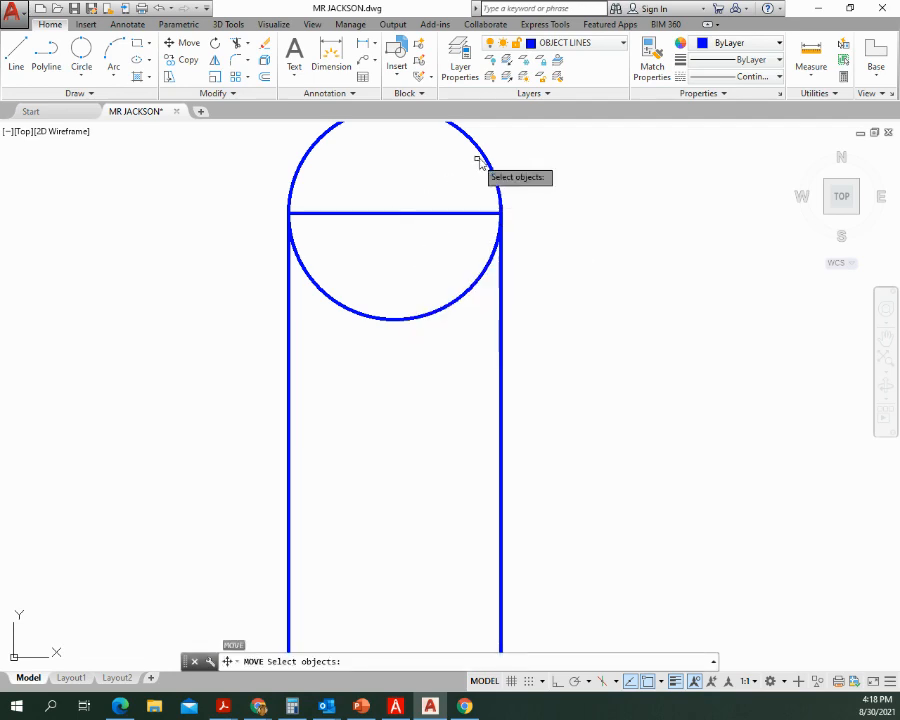
pyautogui.click(486, 167)
pyautogui.press('Return')
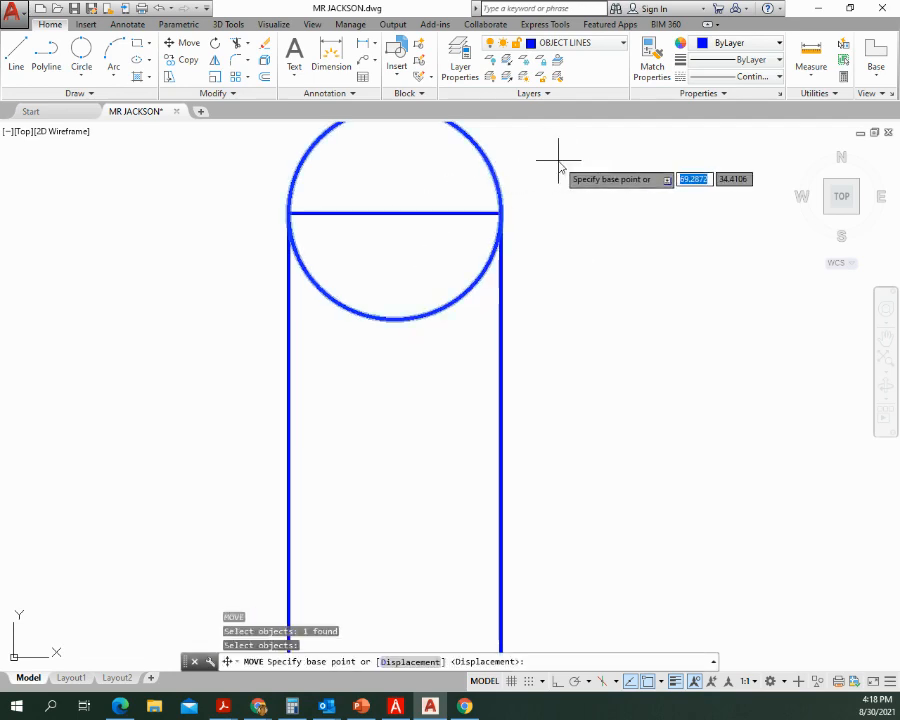
pyautogui.click(560, 145)
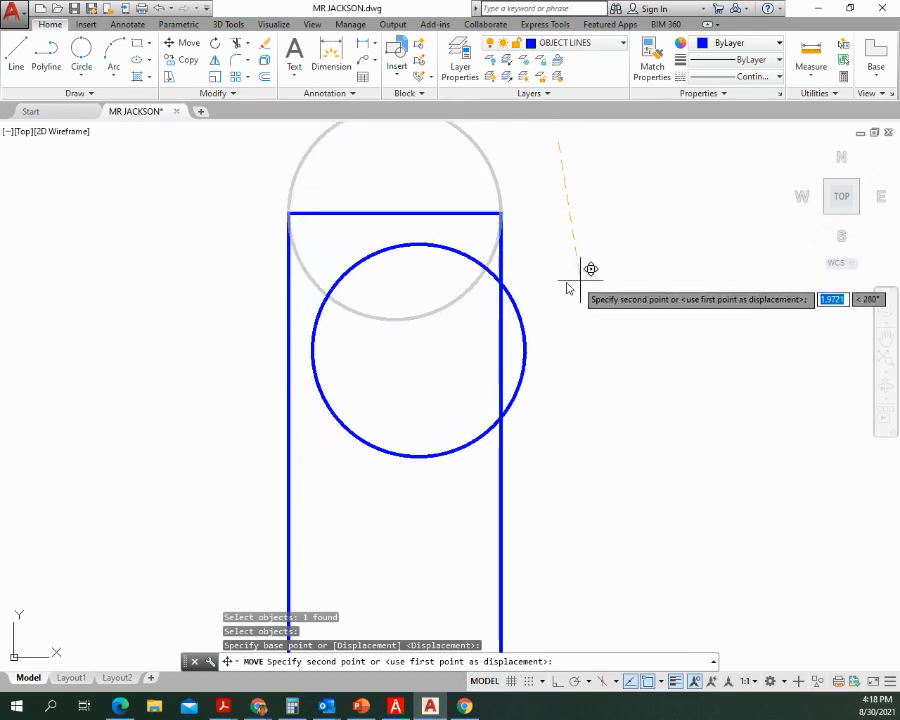
pyautogui.press('F8')
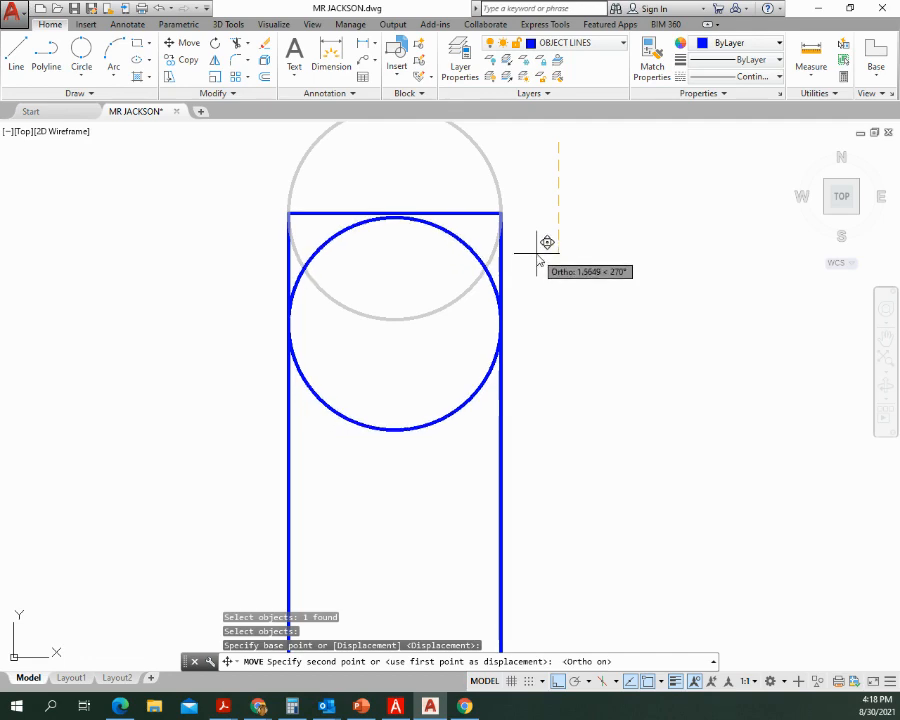
pyautogui.write('1')
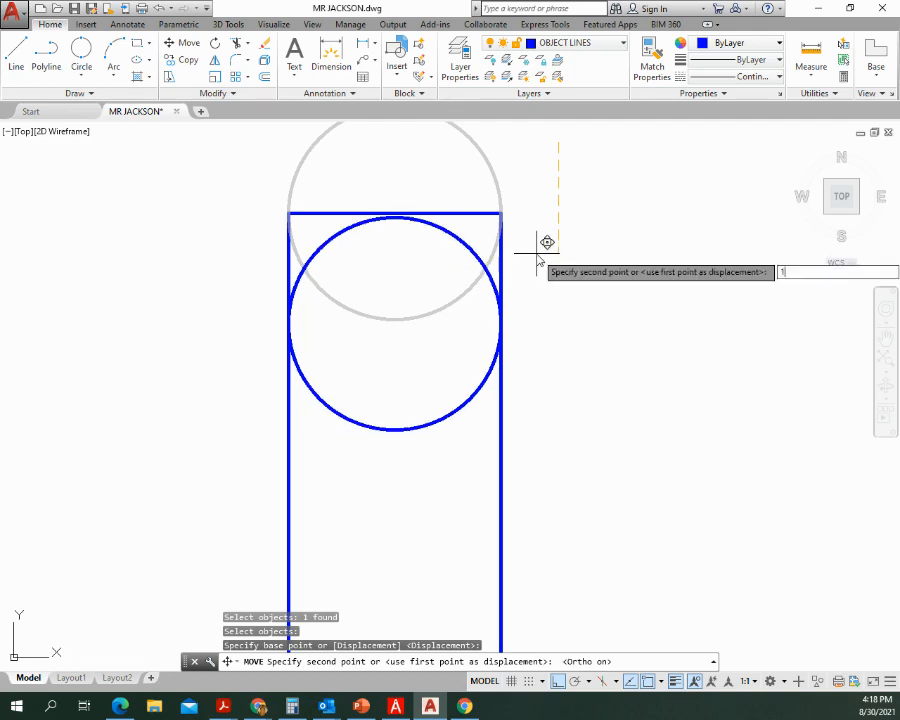
pyautogui.write('.50')
pyautogui.press('Return')
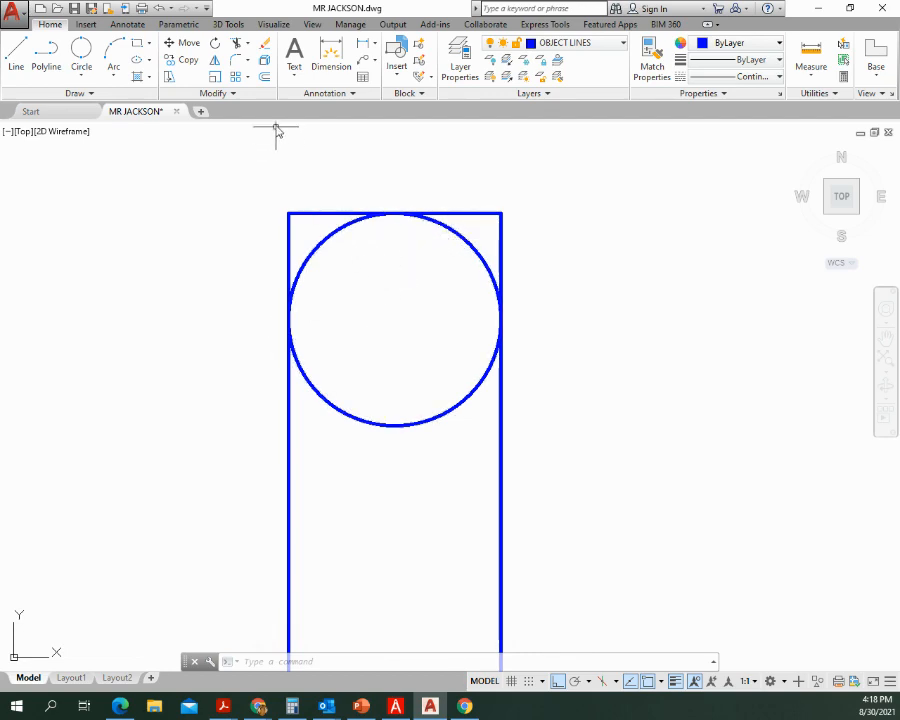
# Step: Try to offset the circle inward by 2.25
pyautogui.click(266, 79)
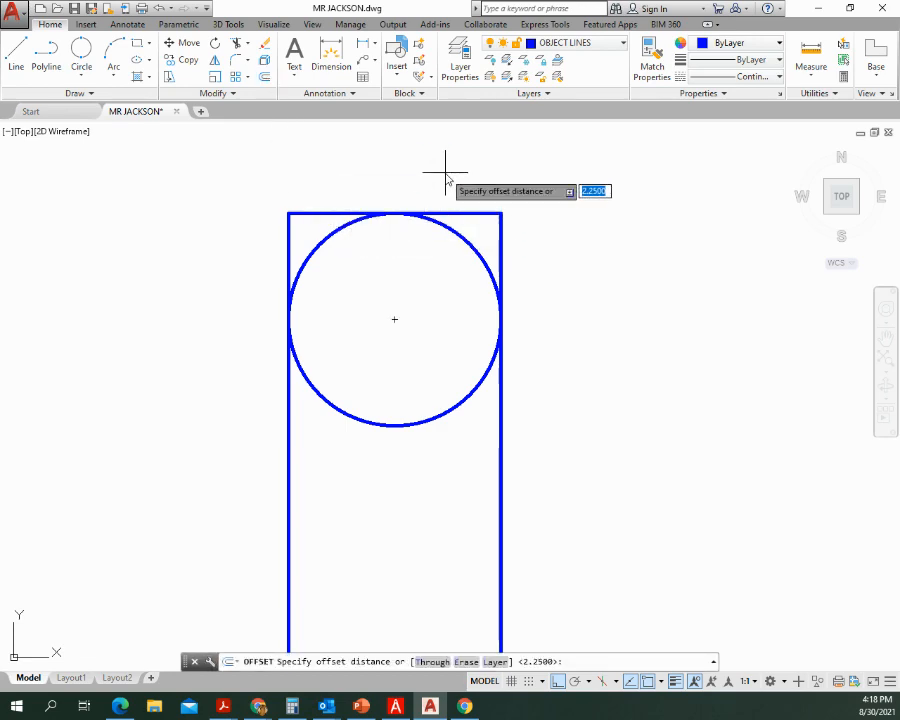
pyautogui.press('Return')
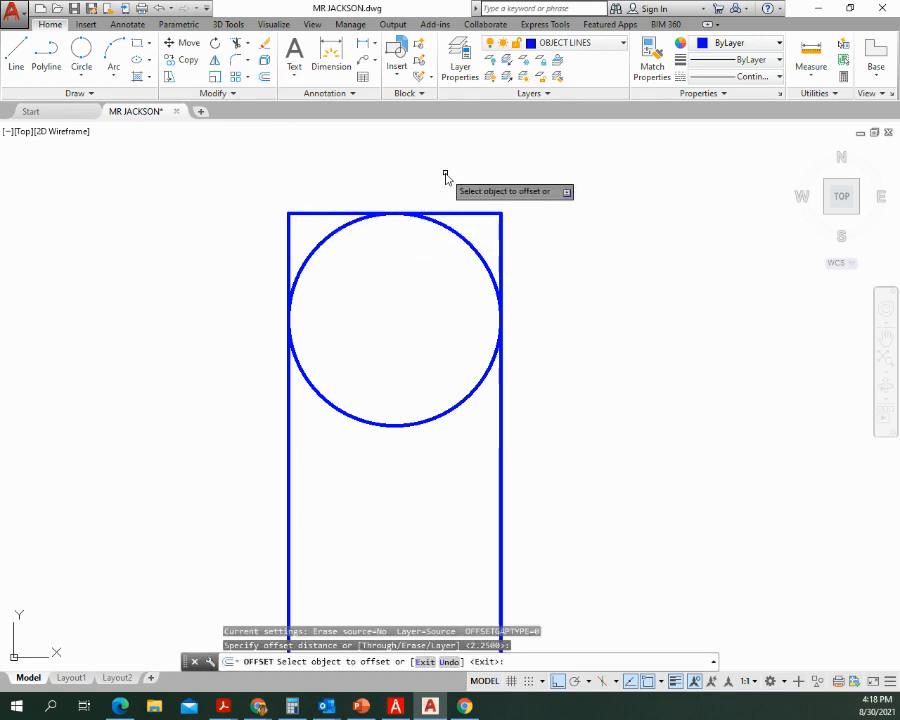
pyautogui.click(455, 236)
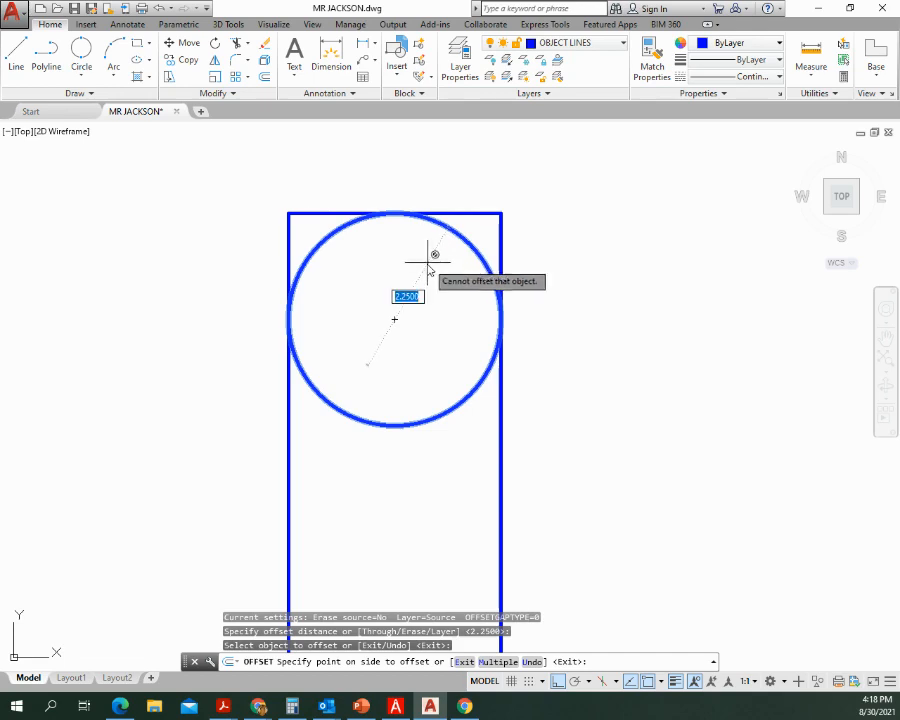
pyautogui.click(428, 268)
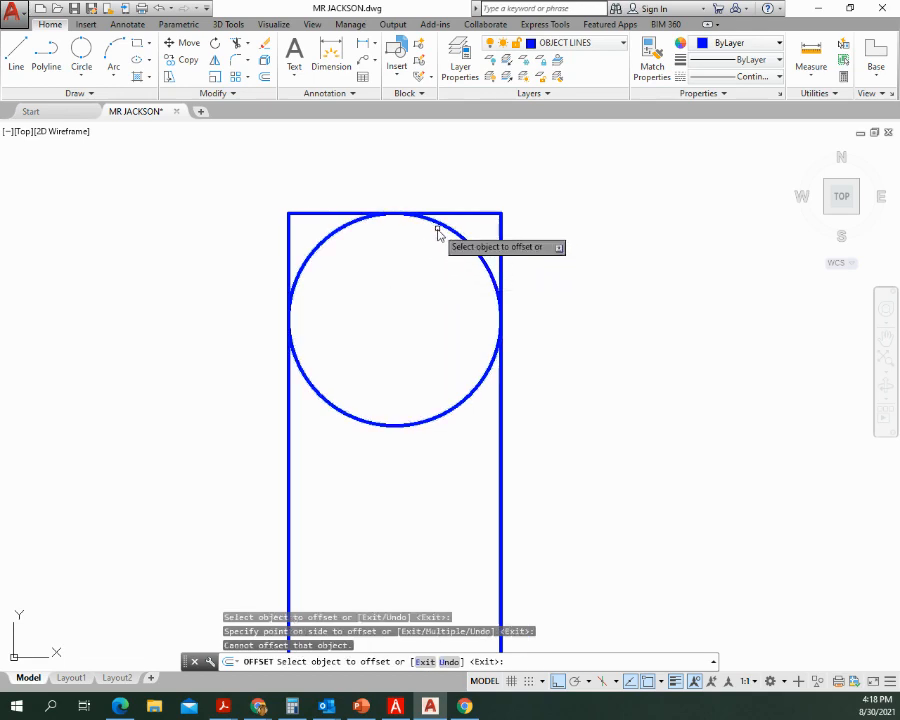
pyautogui.press('Escape')
# Step: Offset the circle inward three times in succession at a distance of 0.25 to create three smaller concentric circles
pyautogui.press('Return')
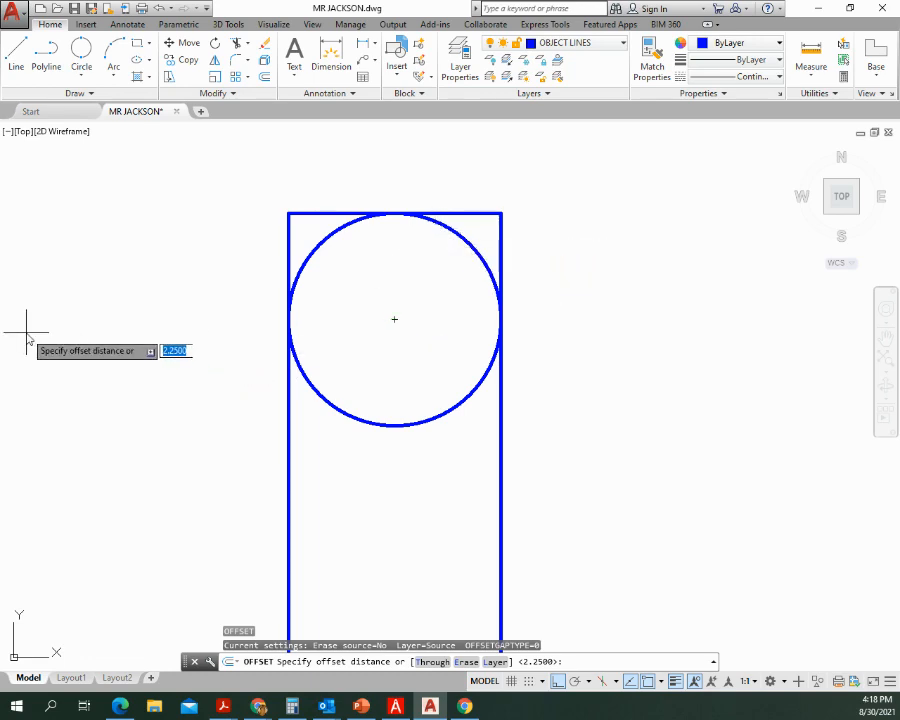
pyautogui.write('.25')
pyautogui.press('Return')
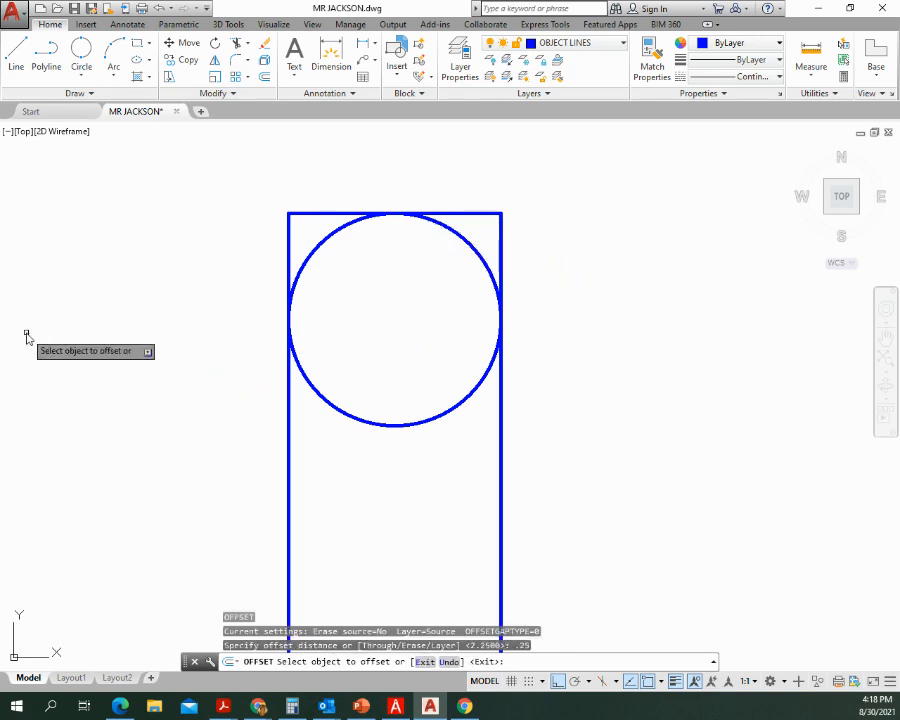
pyautogui.click(469, 248)
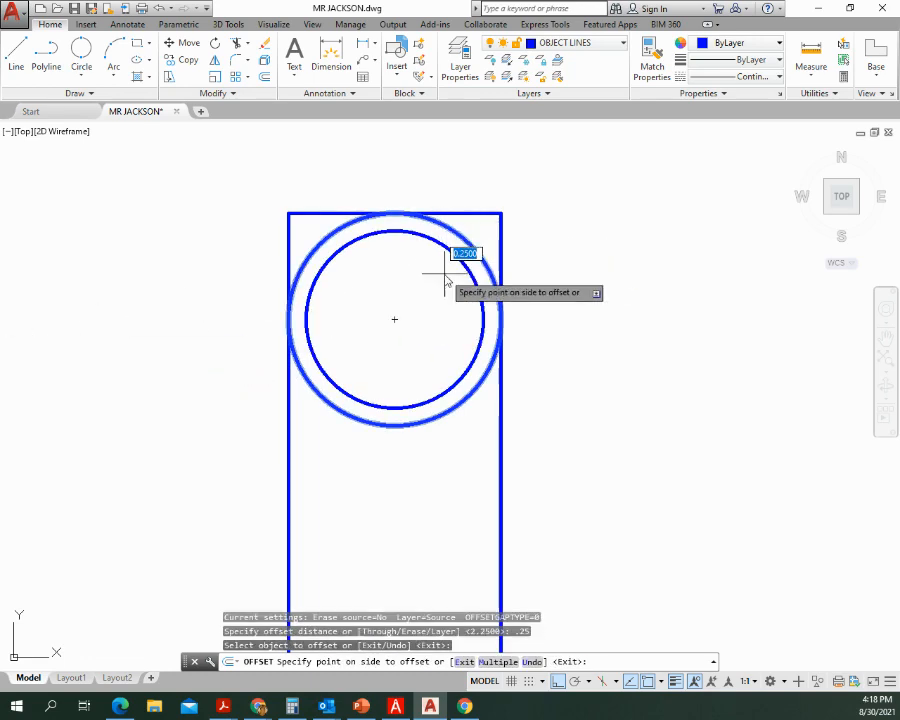
pyautogui.click(445, 280)
pyautogui.click(458, 253)
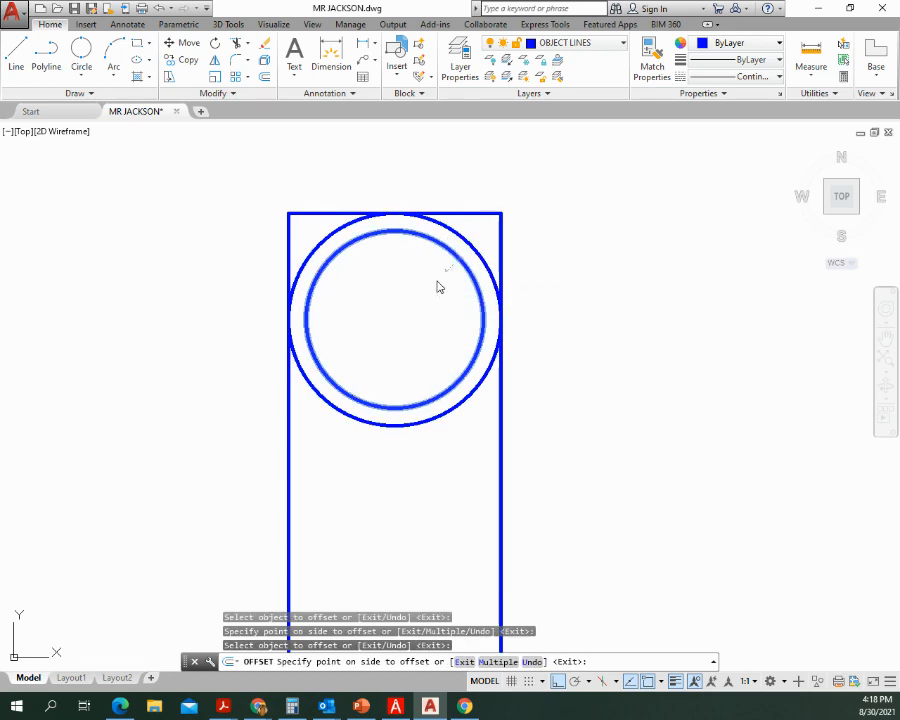
pyautogui.click(440, 282)
pyautogui.click(446, 271)
pyautogui.click(418, 298)
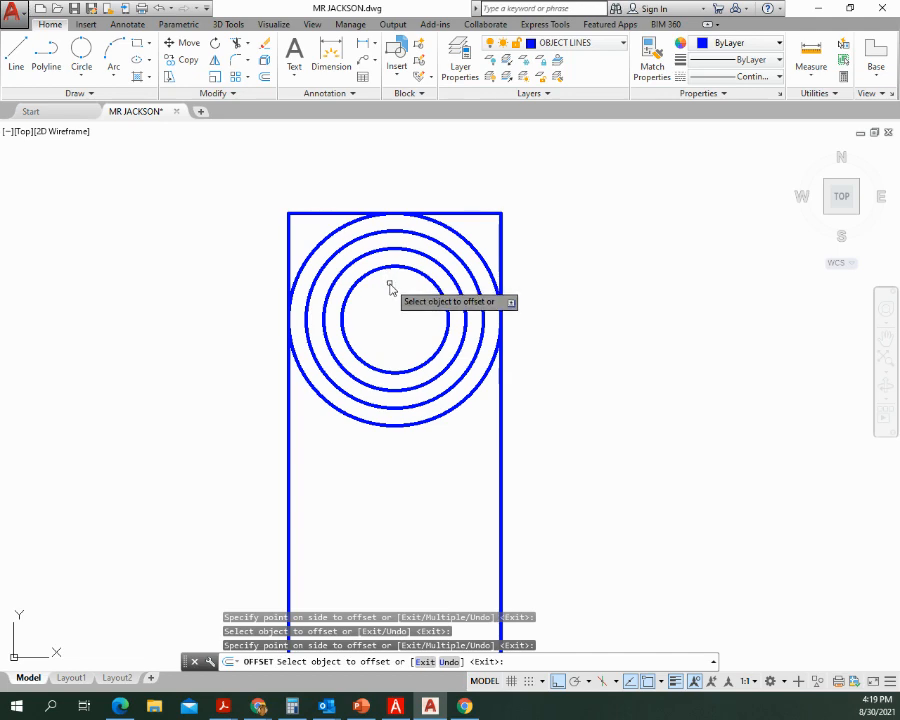
pyautogui.press('Return')
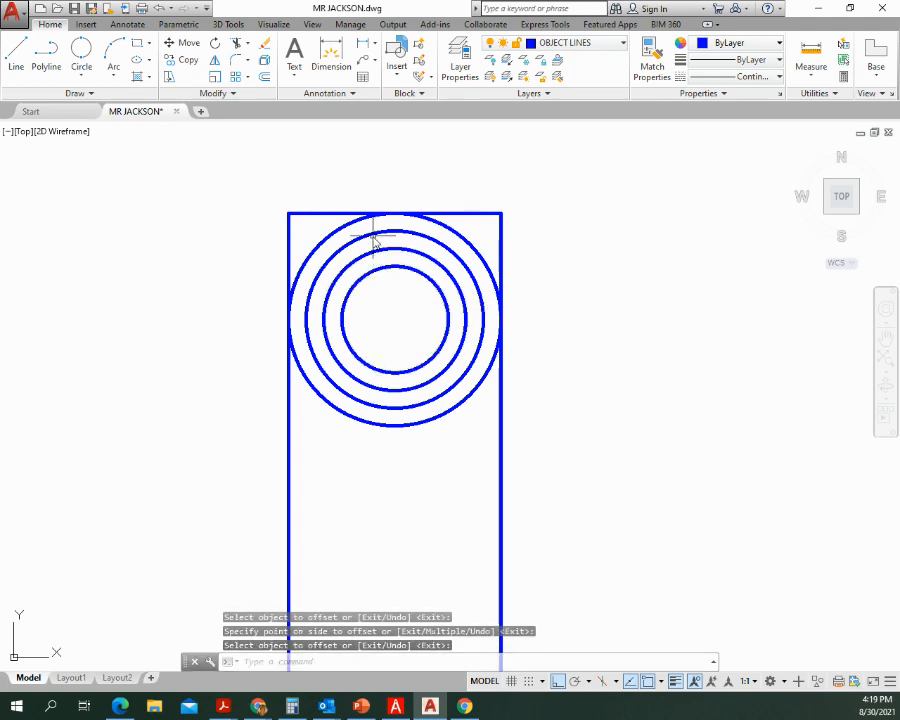
# Step: Draw a center-diameter circle at the outer circle's bottom quadrant, sized by picking the concentric circles' center, and erase it
pyautogui.click(87, 75)
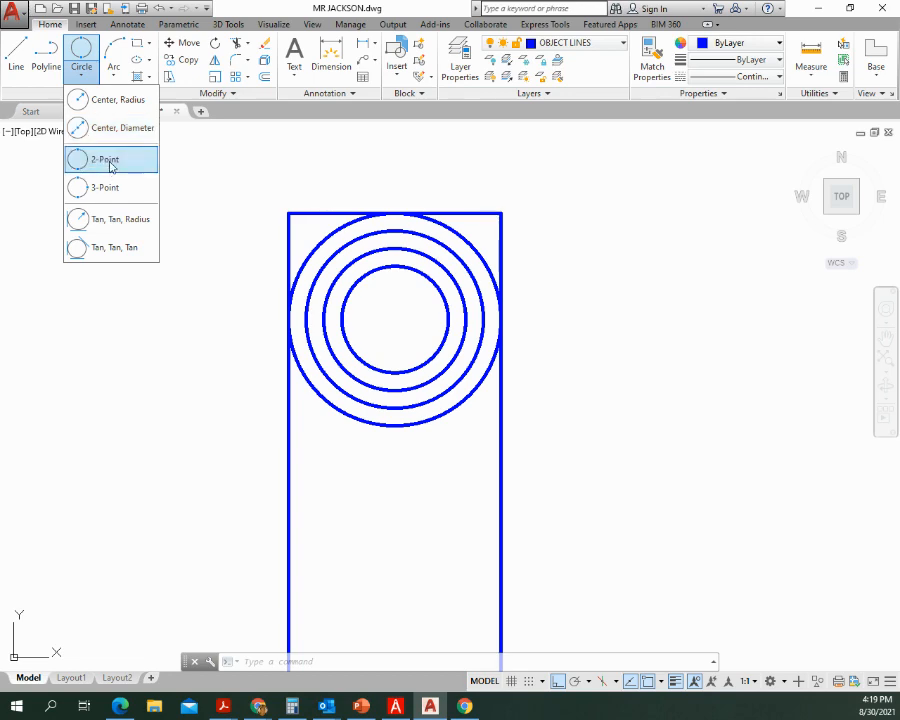
pyautogui.click(119, 128)
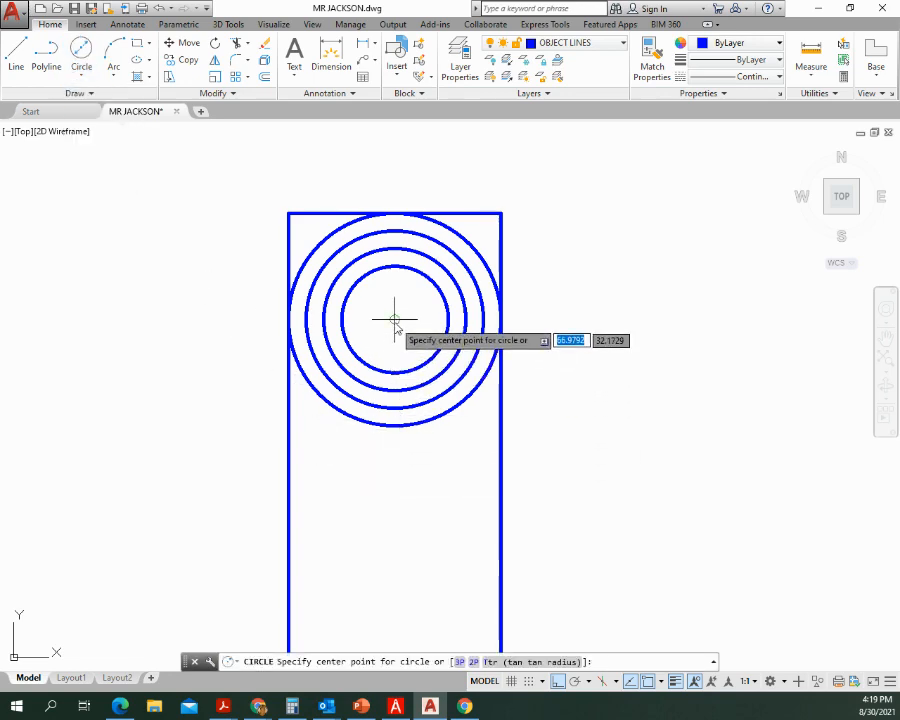
pyautogui.moveTo(395, 319)
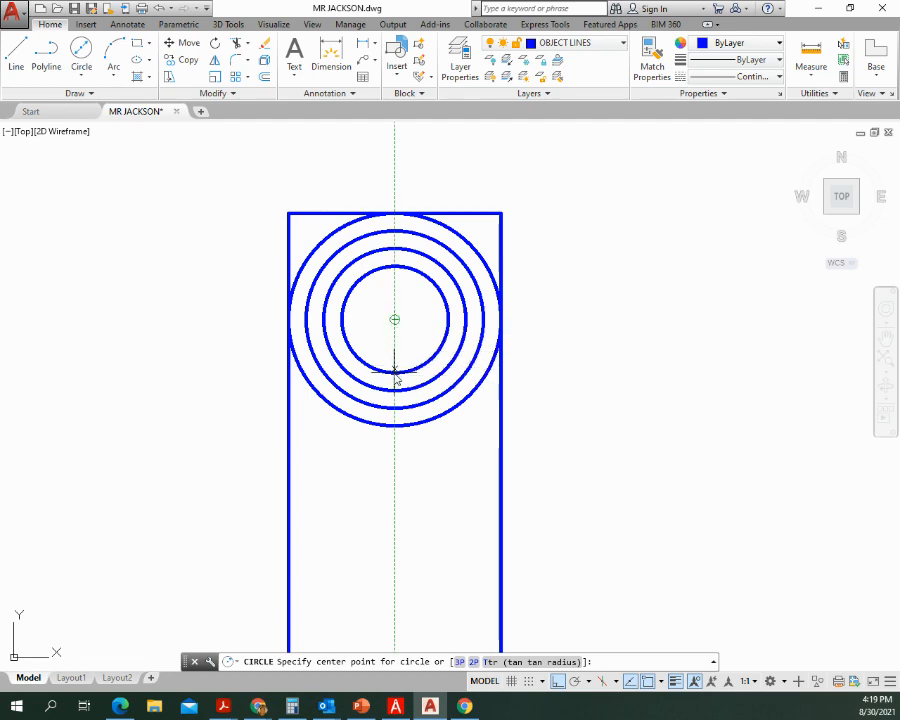
pyautogui.keyDown('shift'); pyautogui.rightClick(393, 426); pyautogui.keyUp('shift')
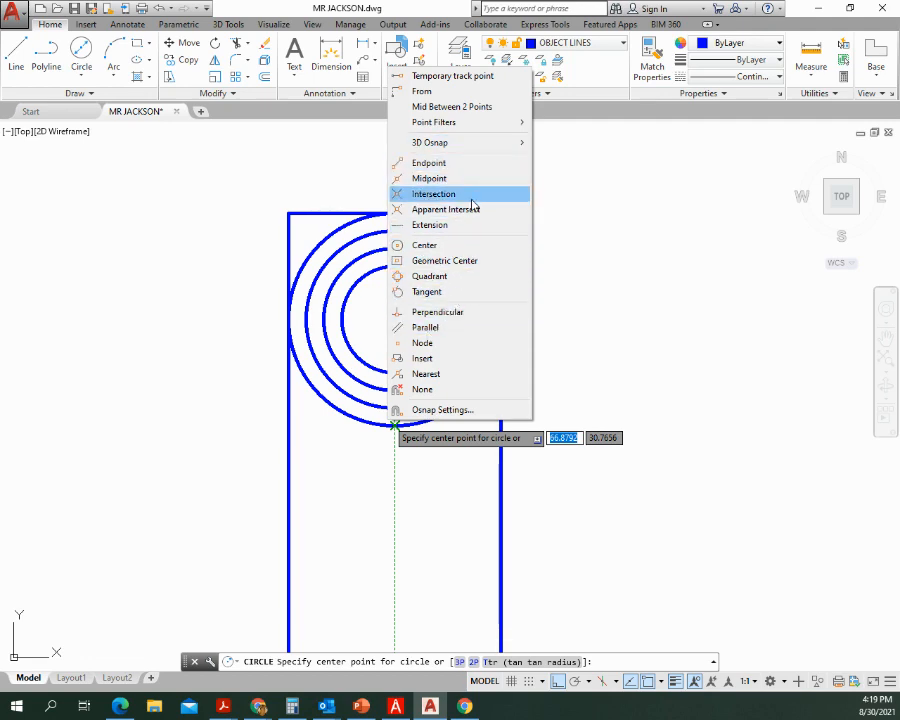
pyautogui.click(475, 277)
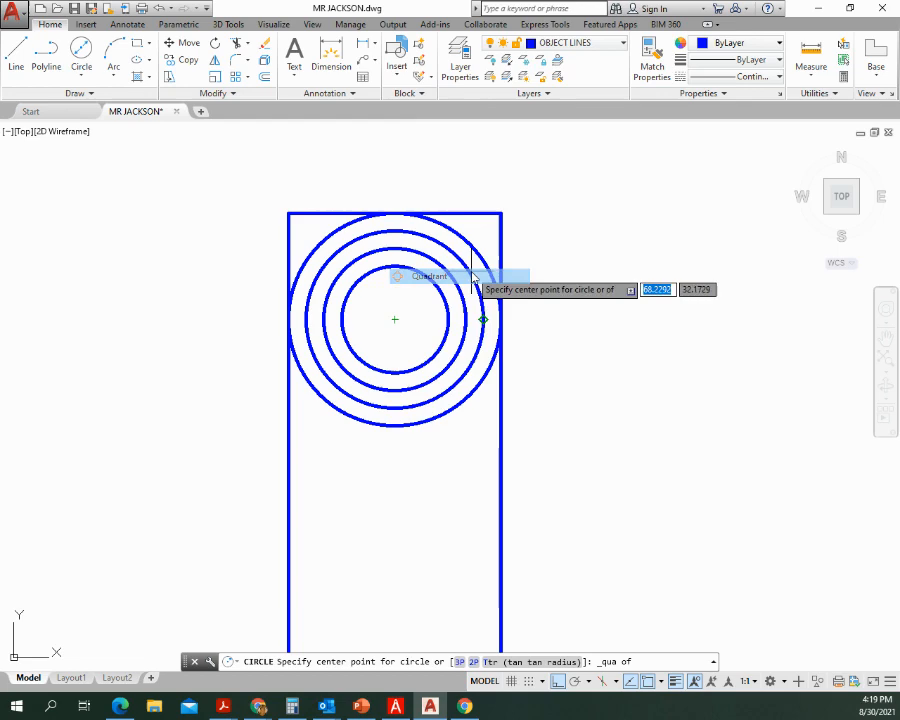
pyautogui.click(394, 425)
pyautogui.write('d')
pyautogui.press('Return')
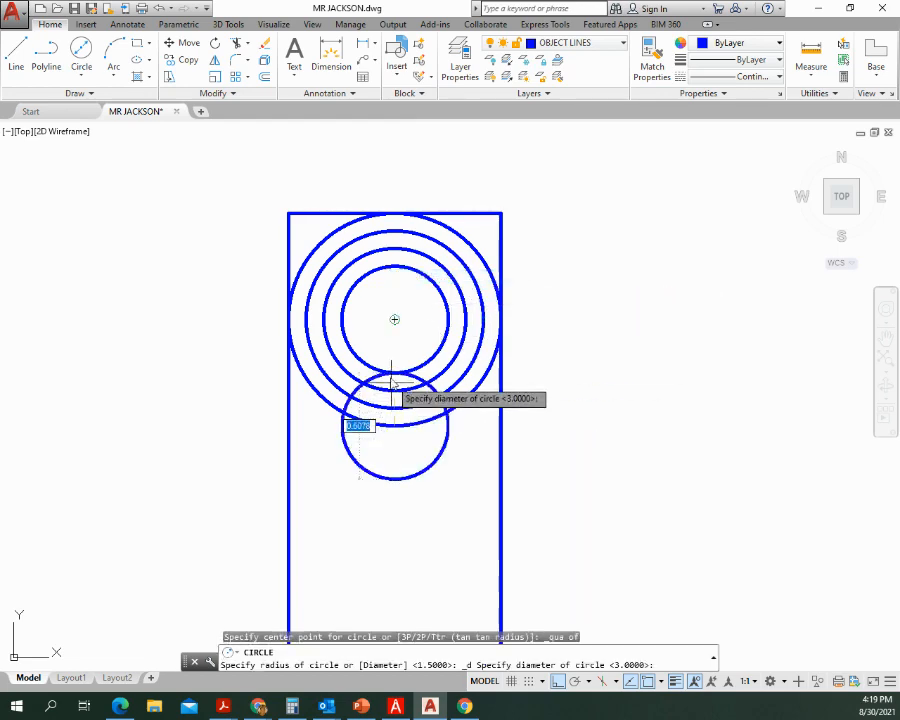
pyautogui.click(394, 320)
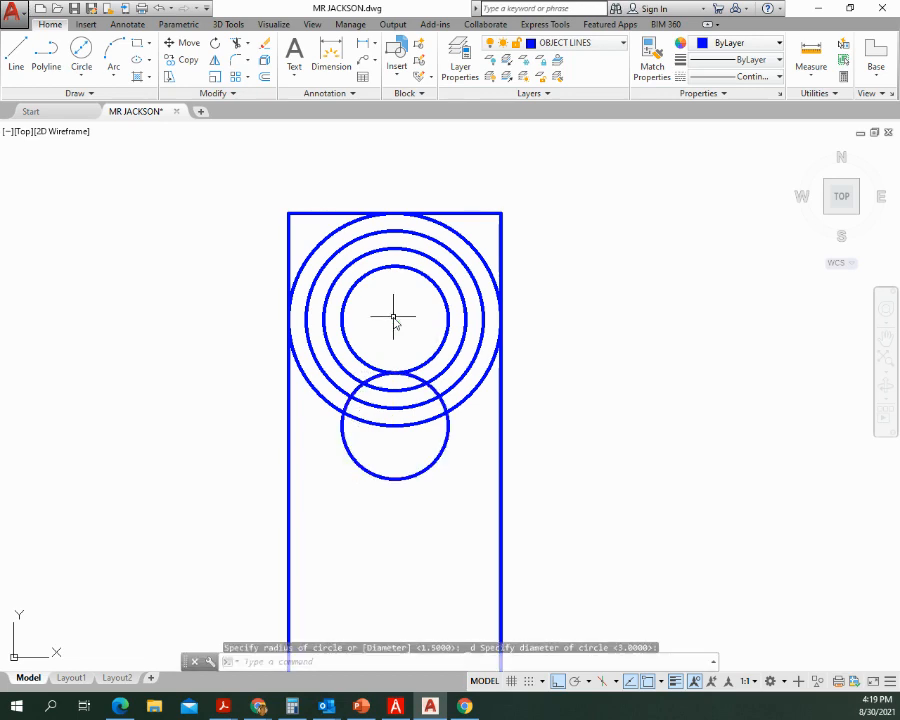
pyautogui.click(448, 430)
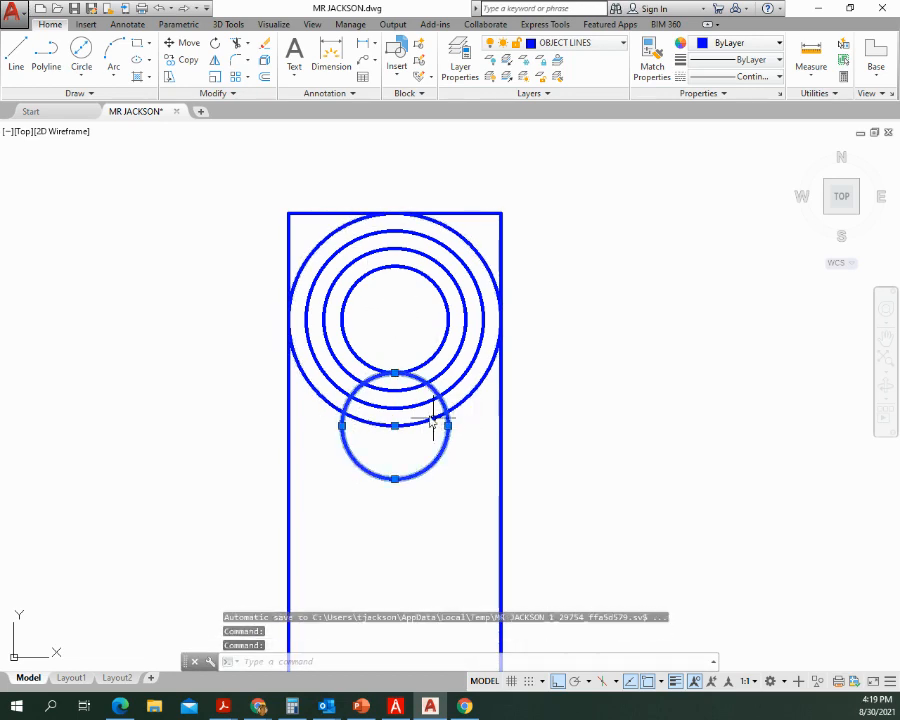
pyautogui.press('Delete')
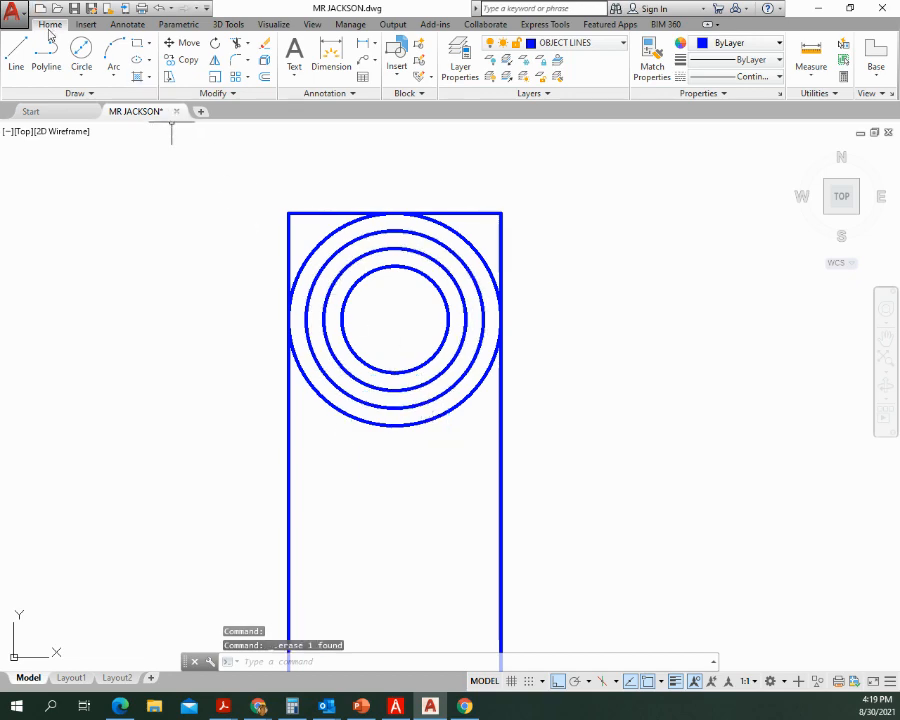
# Step: Draw a center-radius circle centered on the outer circle's bottom quadrant and passing through the concentric circles' center
pyautogui.click(81, 74)
pyautogui.click(123, 108)
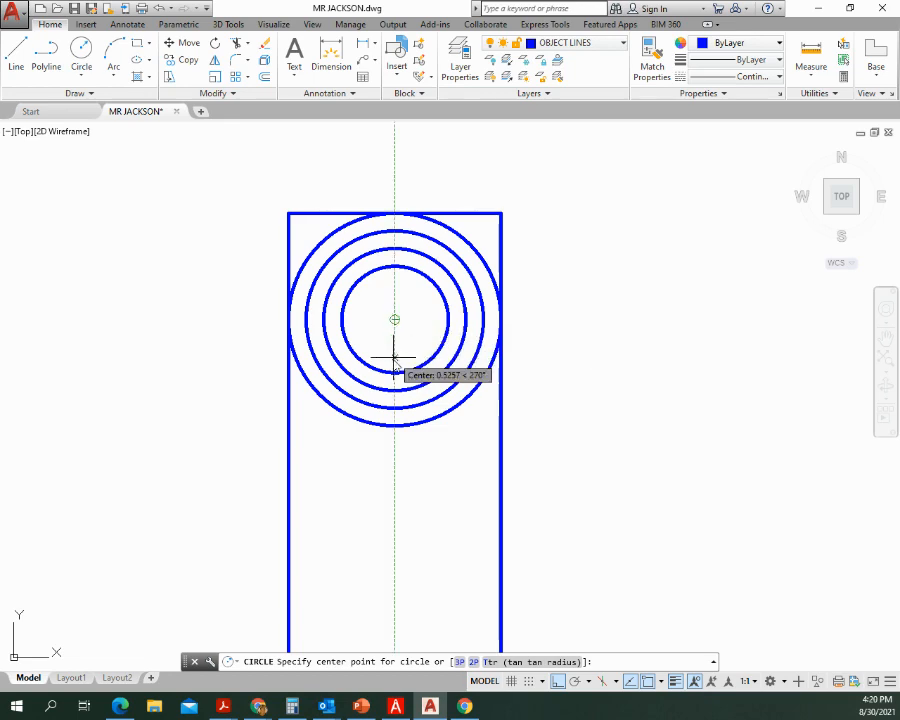
pyautogui.click(394, 424)
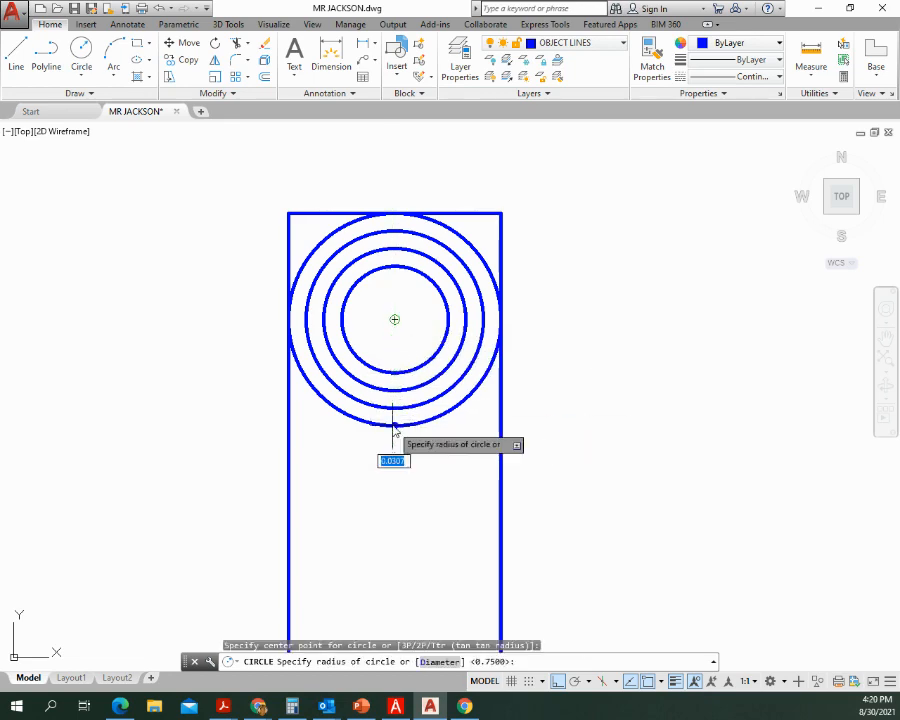
pyautogui.click(396, 322)
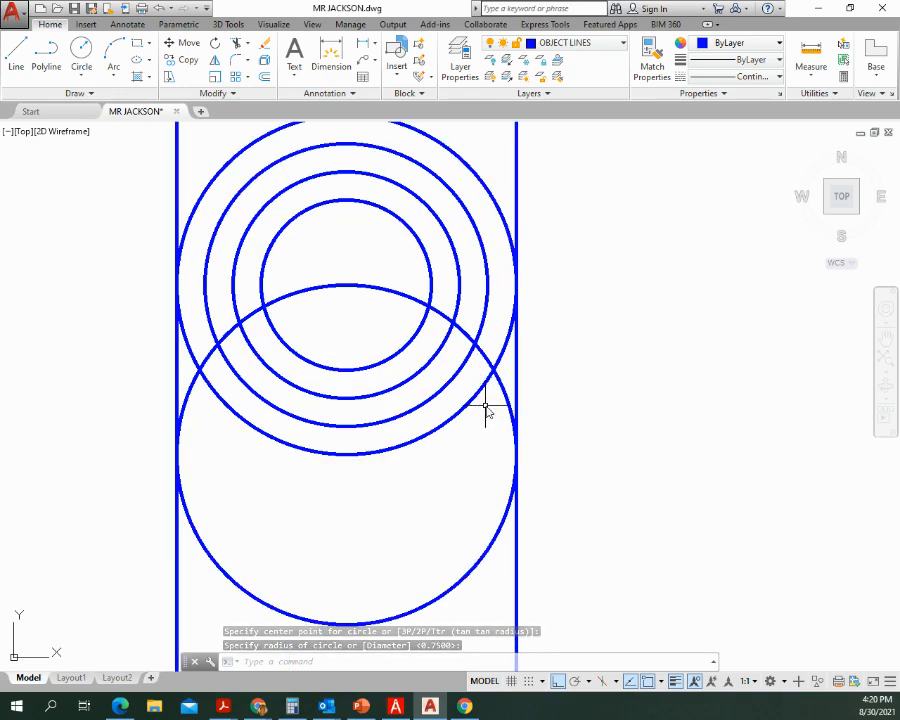
# Step: Trim the new circle's portions outside the outermost concentric circle, leaving only the arc inside it
pyautogui.moveTo(484, 410); pyautogui.dragTo(532, 368, button='middle')
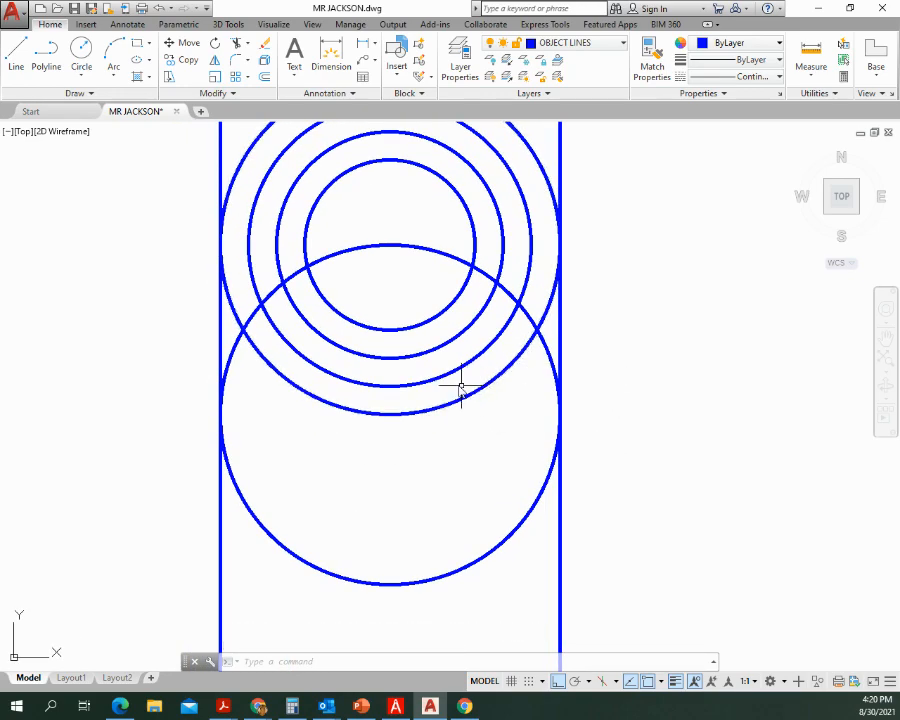
pyautogui.write('TR')
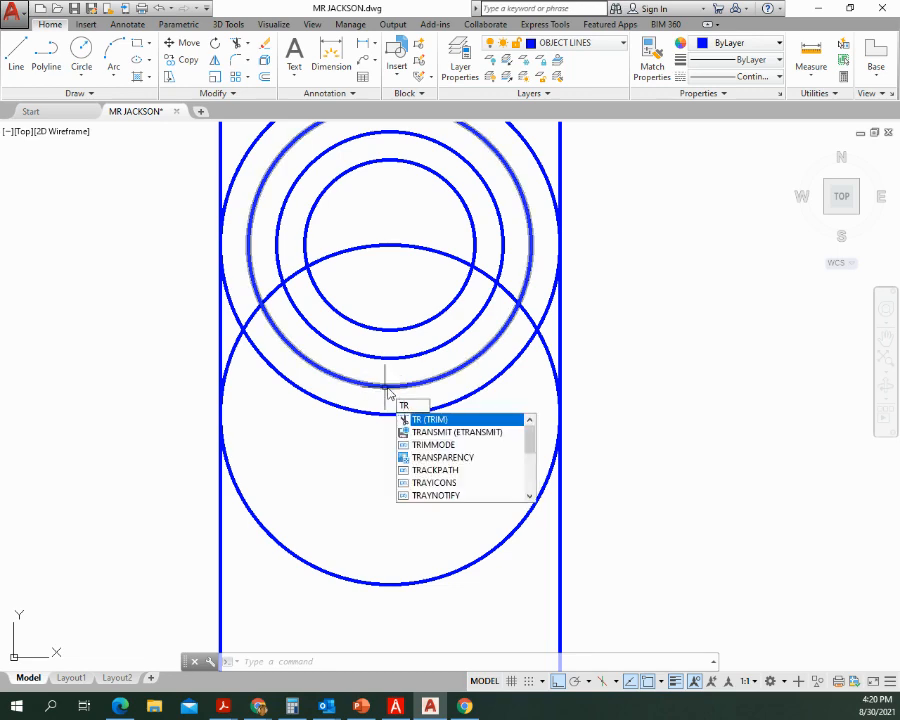
pyautogui.press('Return')
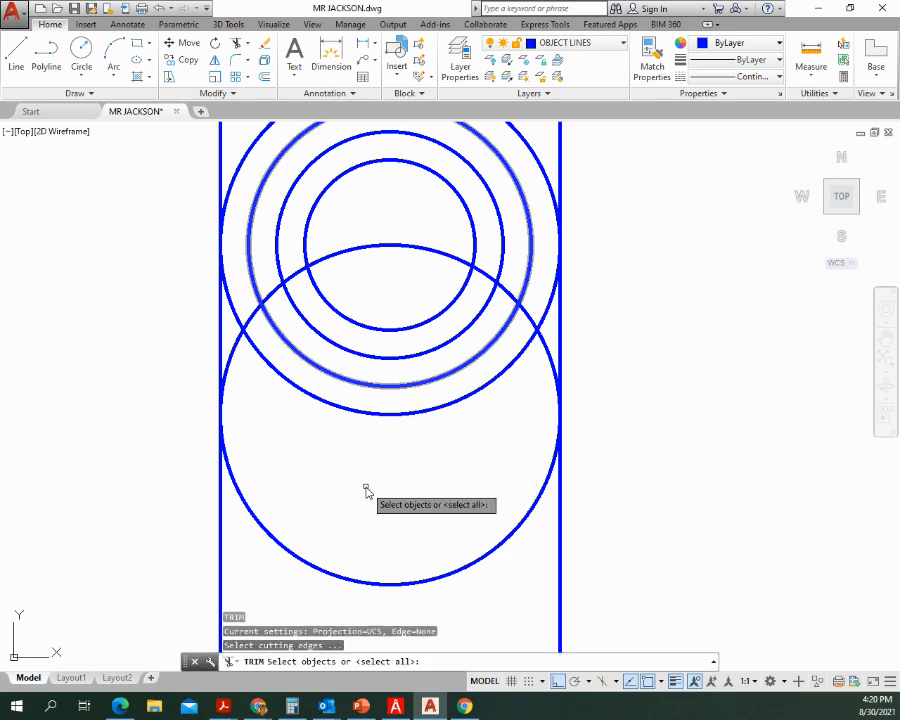
pyautogui.press('Return')
pyautogui.click(308, 566)
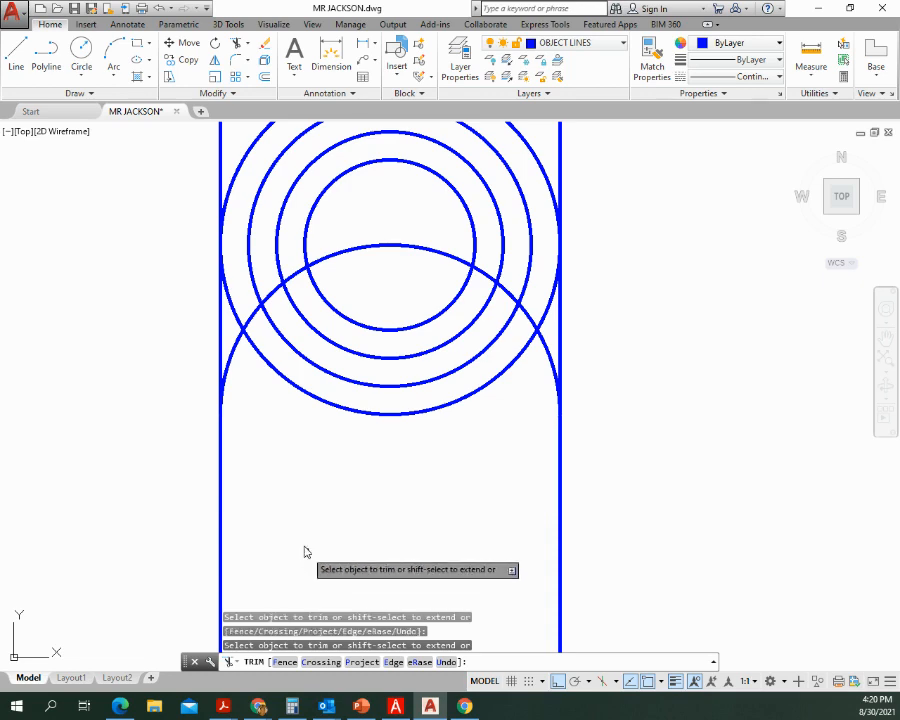
pyautogui.click(230, 356)
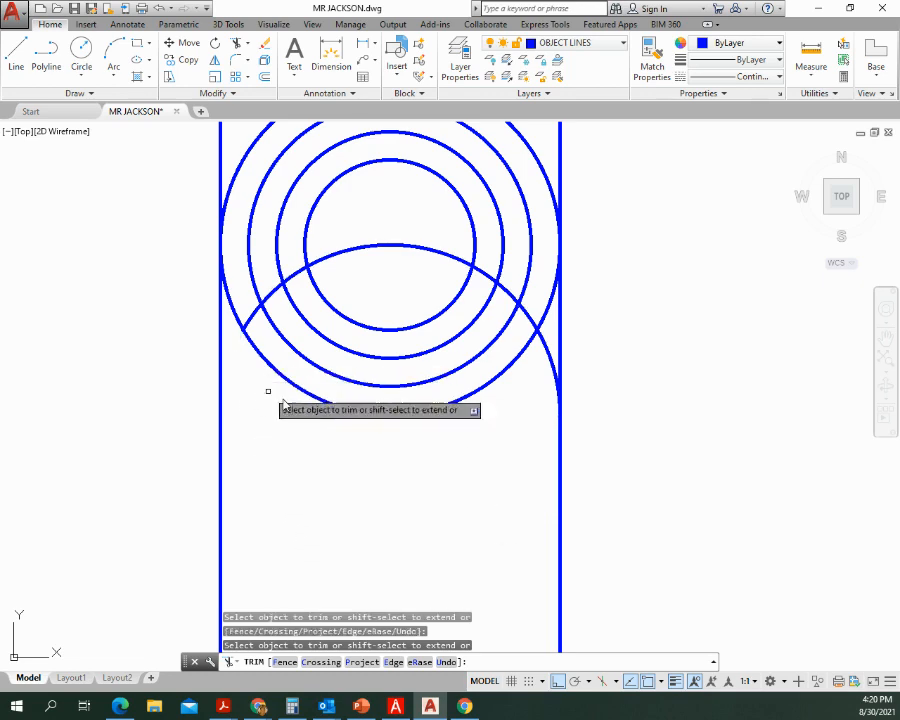
pyautogui.click(552, 356)
pyautogui.press('Return')
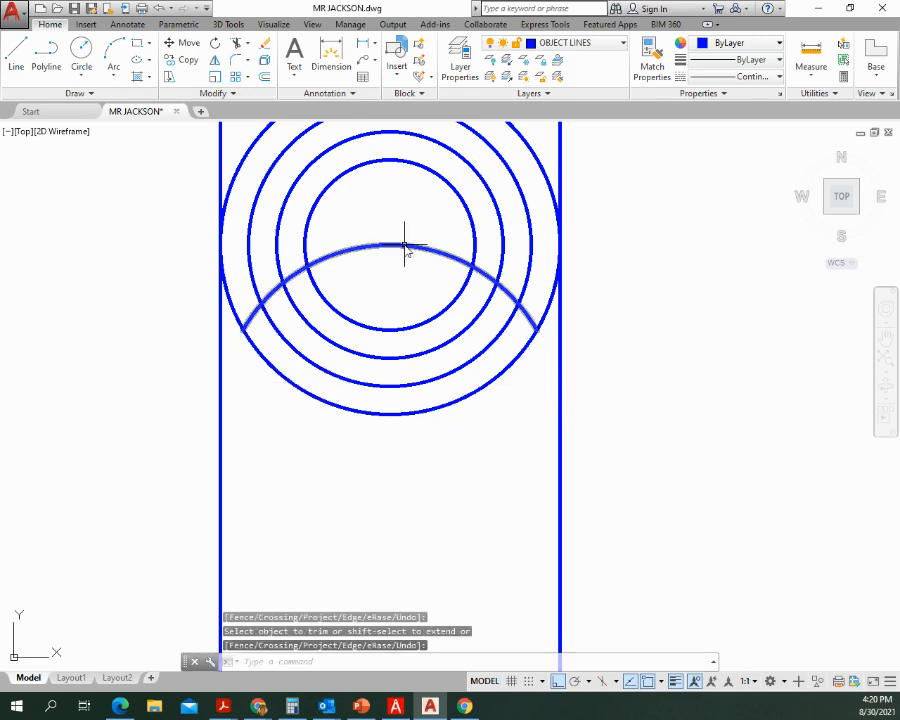
# Step: Change the color of the arc crossing the concentric circles to Red
pyautogui.click(404, 247)
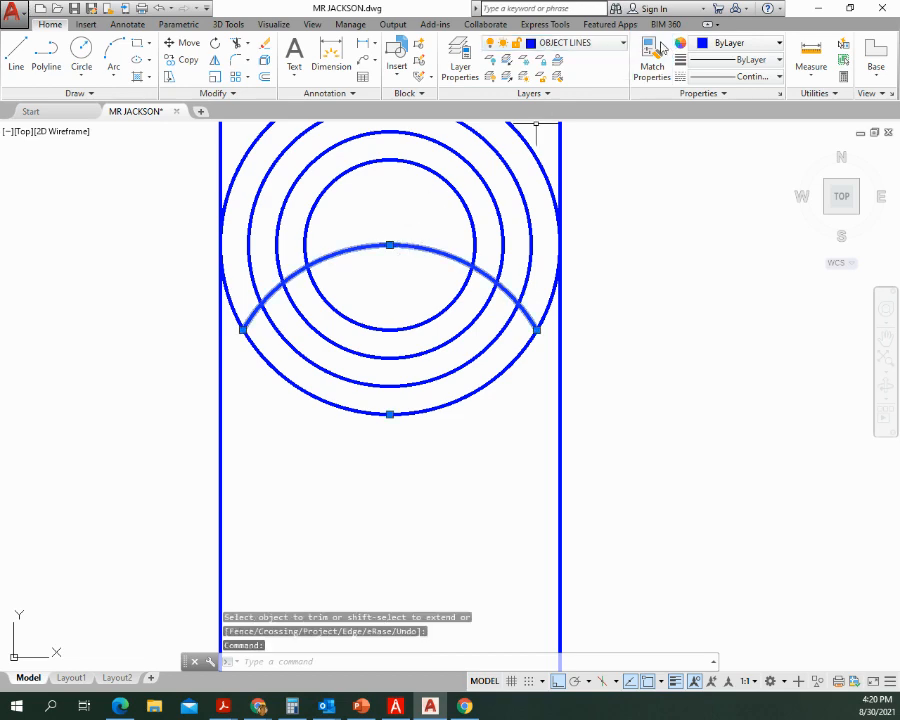
pyautogui.click(735, 46)
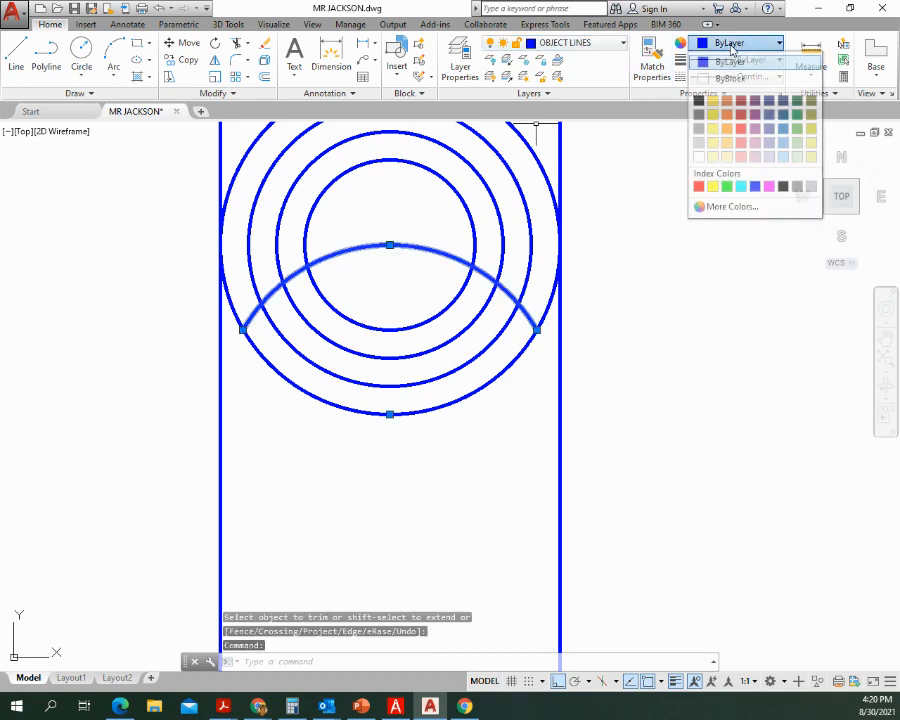
pyautogui.click(699, 188)
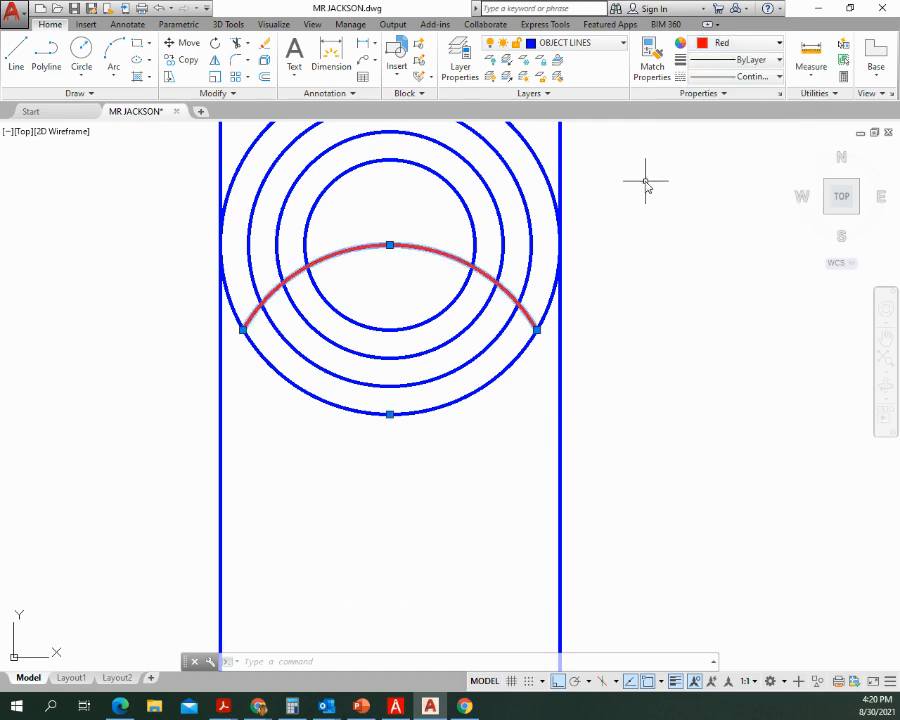
pyautogui.press('Escape')
pyautogui.press('Escape')
pyautogui.press('Escape')
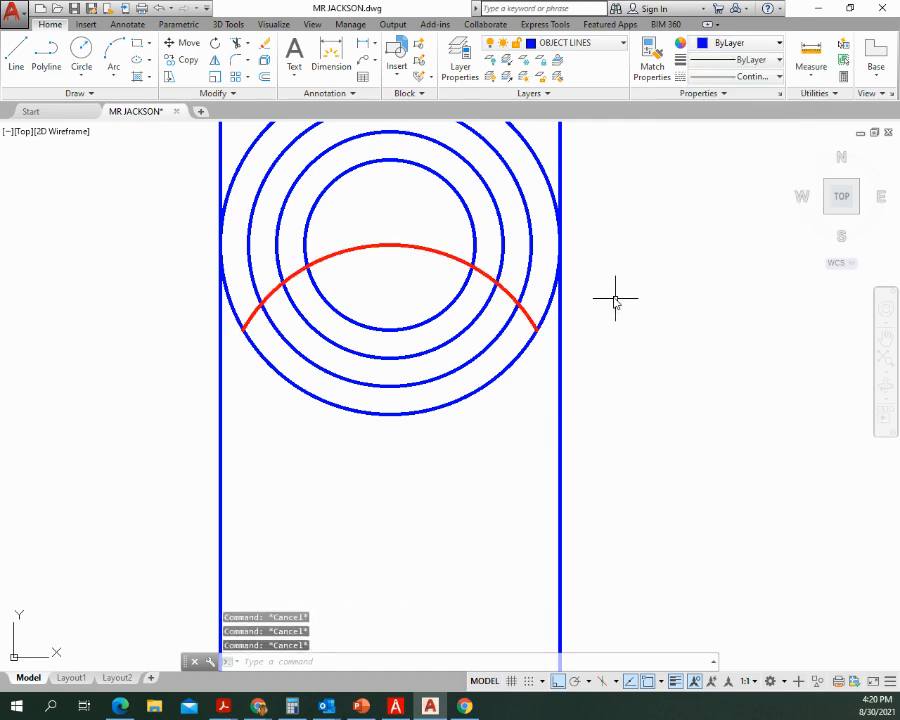
# Step: Create a polar array of the red arc around the concentric circles' center with 6 items filling 360 degrees
pyautogui.moveTo(409, 231)
pyautogui.mouseDown(button='middle')
pyautogui.moveTo(402, 314)
pyautogui.moveTo(370, 348)
pyautogui.moveTo(366, 330)
pyautogui.mouseUp(button='middle')
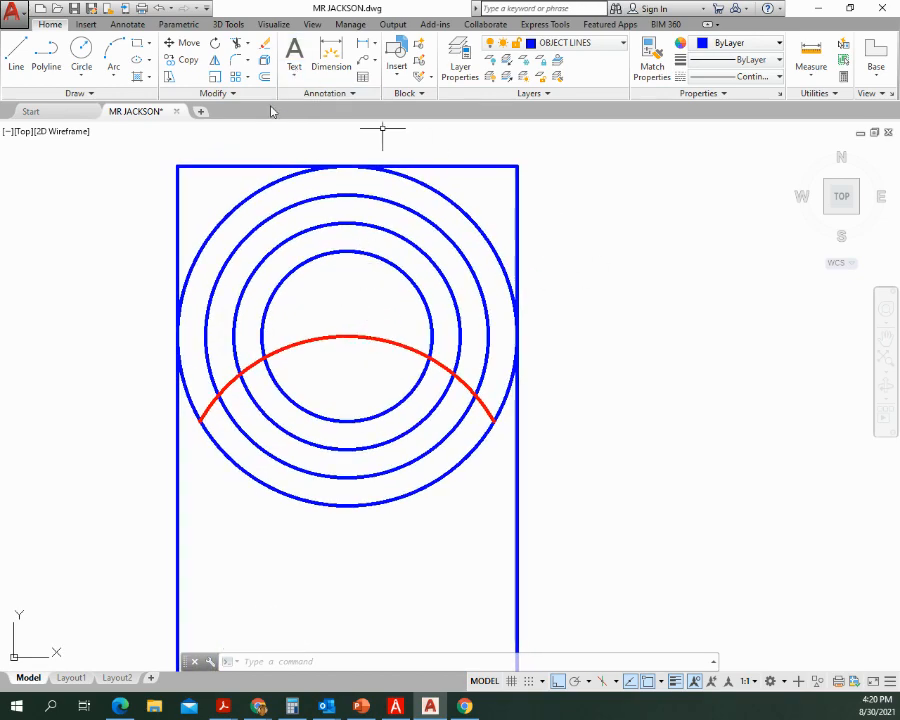
pyautogui.click(248, 79)
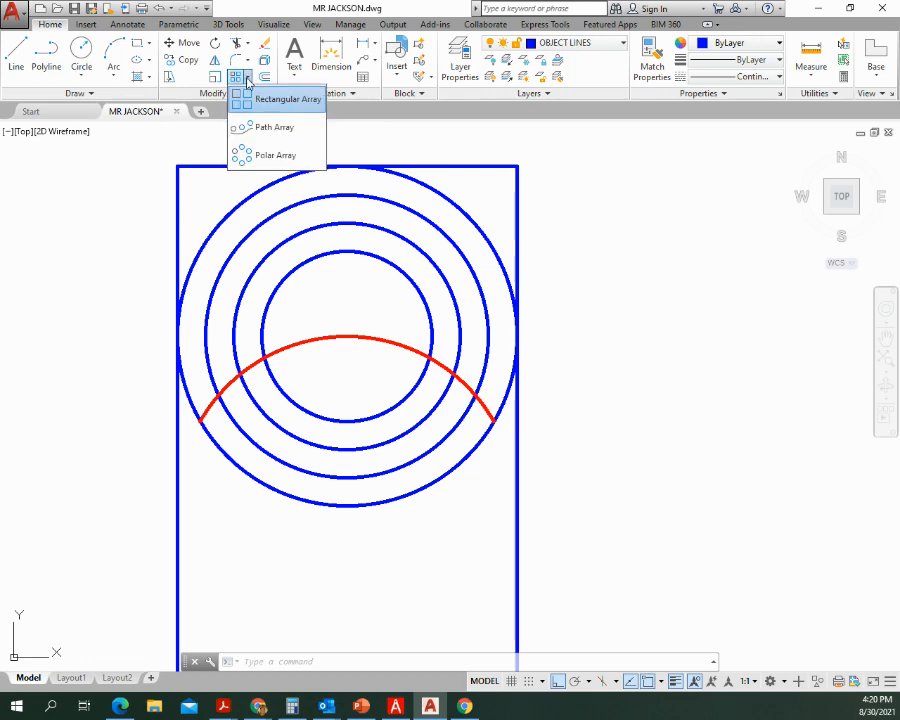
pyautogui.click(258, 156)
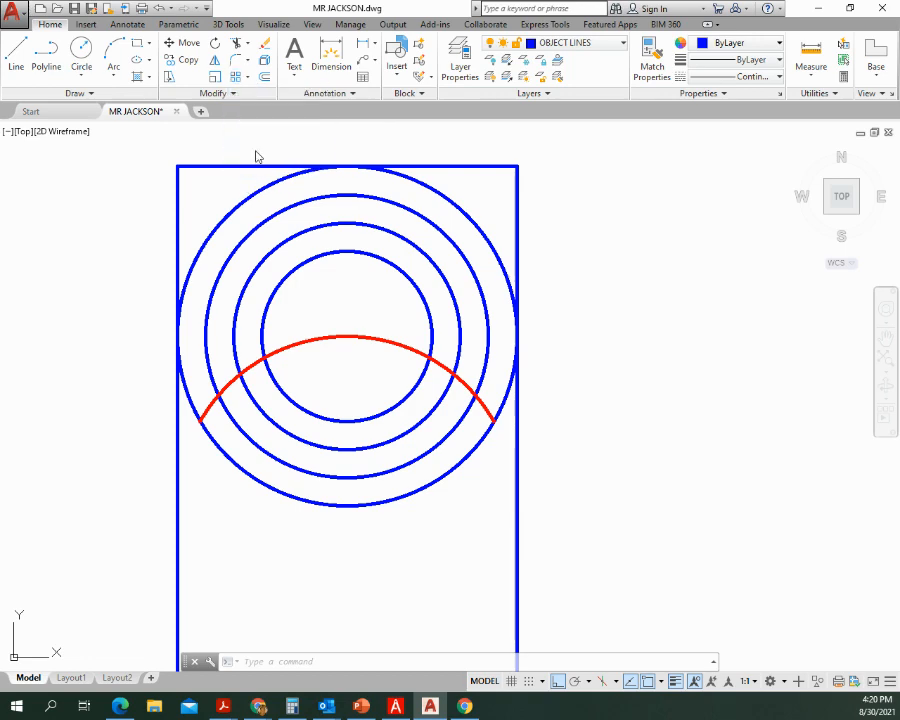
pyautogui.click(305, 346)
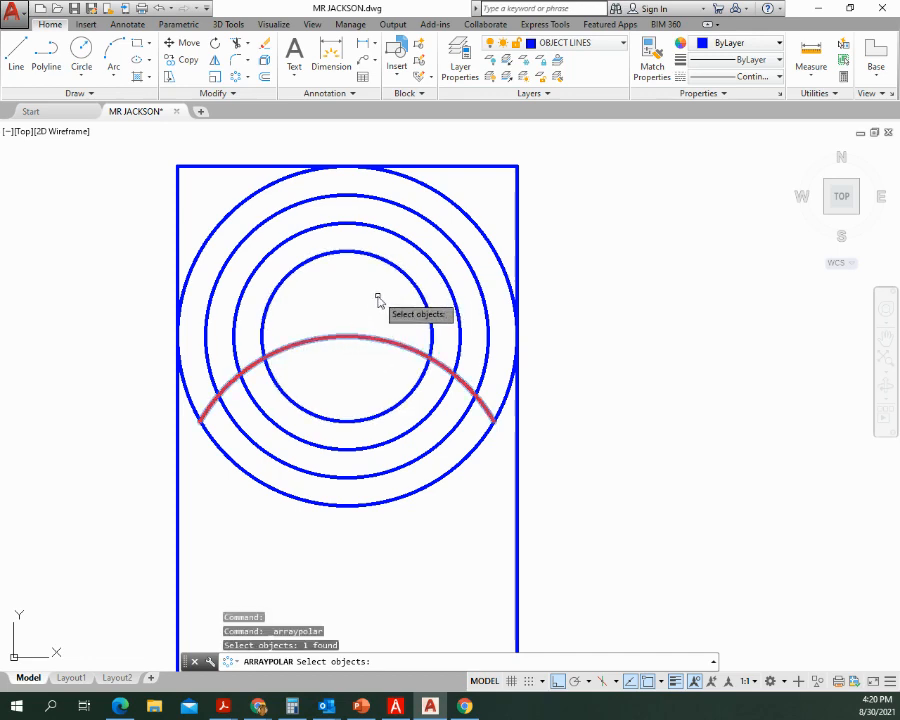
pyautogui.press('Return')
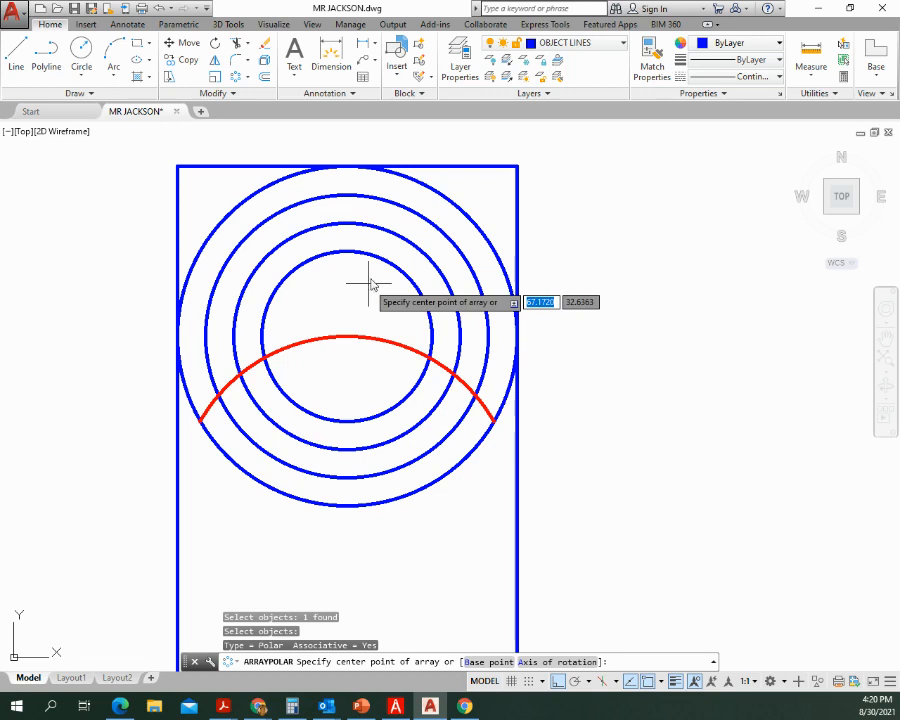
pyautogui.click(346, 338)
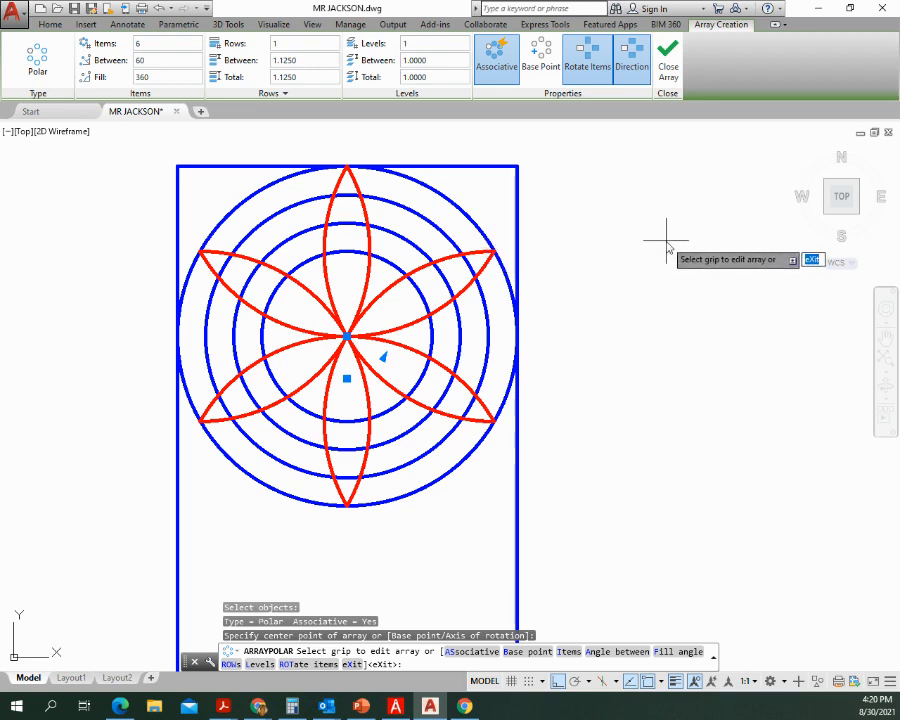
pyautogui.press('Return')
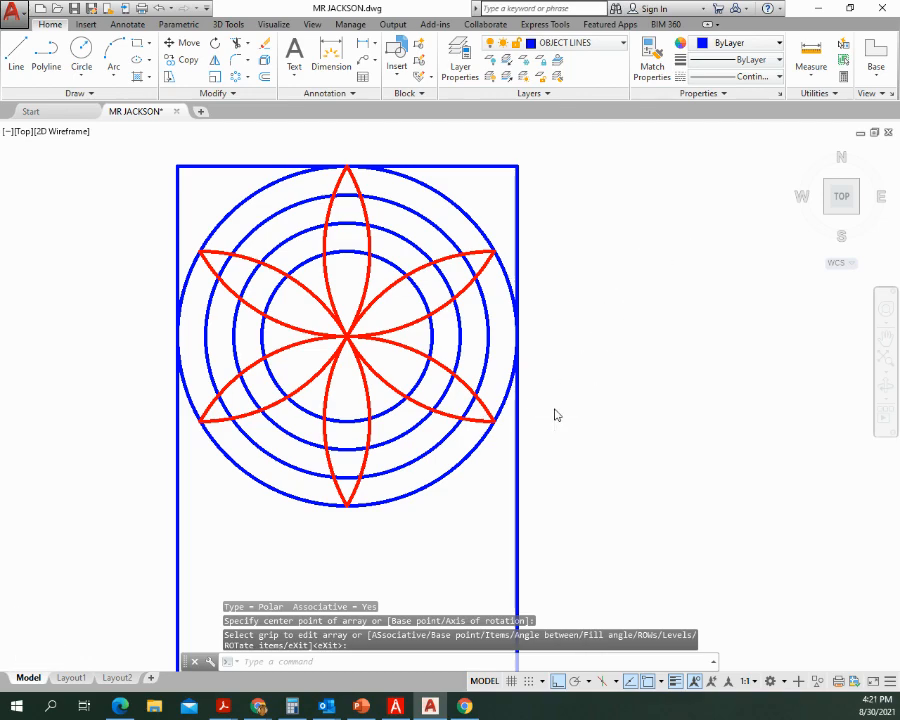
# Step: Draw a center-radius circle centered on the rectangle's lower-right corner with its radius reaching the lower-left corner
pyautogui.scroll(-2, 557, 415)
pyautogui.moveTo(544, 488)
pyautogui.mouseDown(button='middle')
pyautogui.moveTo(449, 262)
pyautogui.moveTo(426, 235)
pyautogui.mouseUp(button='middle')
pyautogui.moveTo(432, 482); pyautogui.dragTo(435, 352, button='middle')
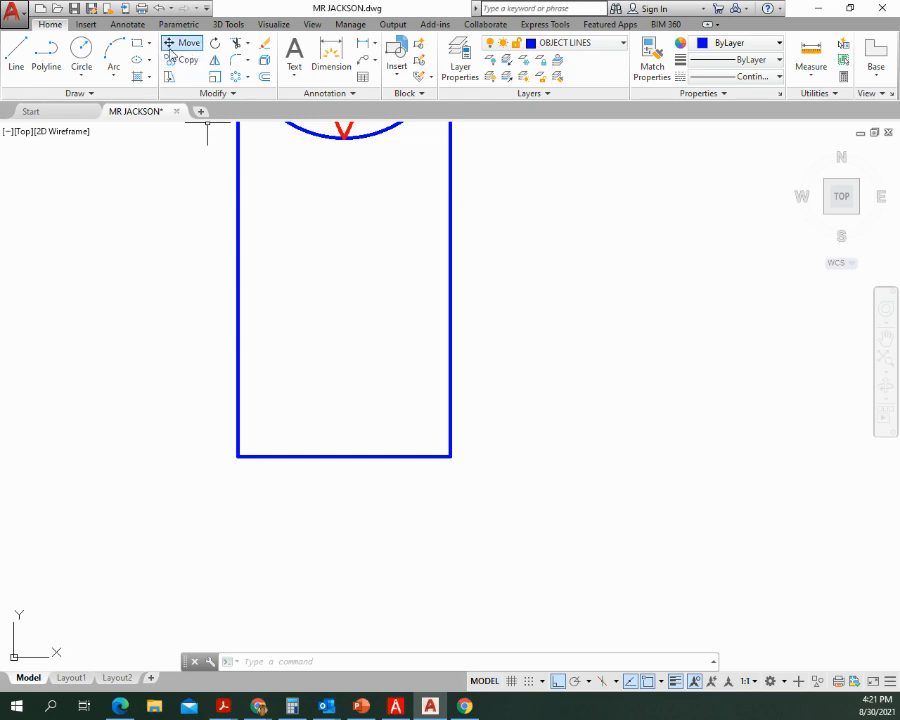
pyautogui.click(82, 74)
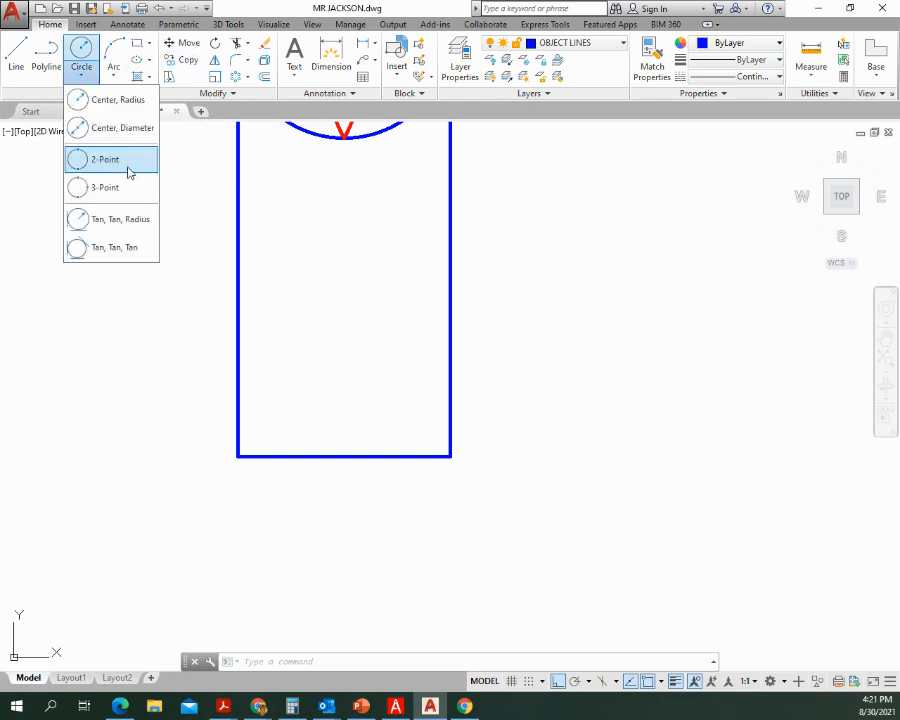
pyautogui.click(137, 103)
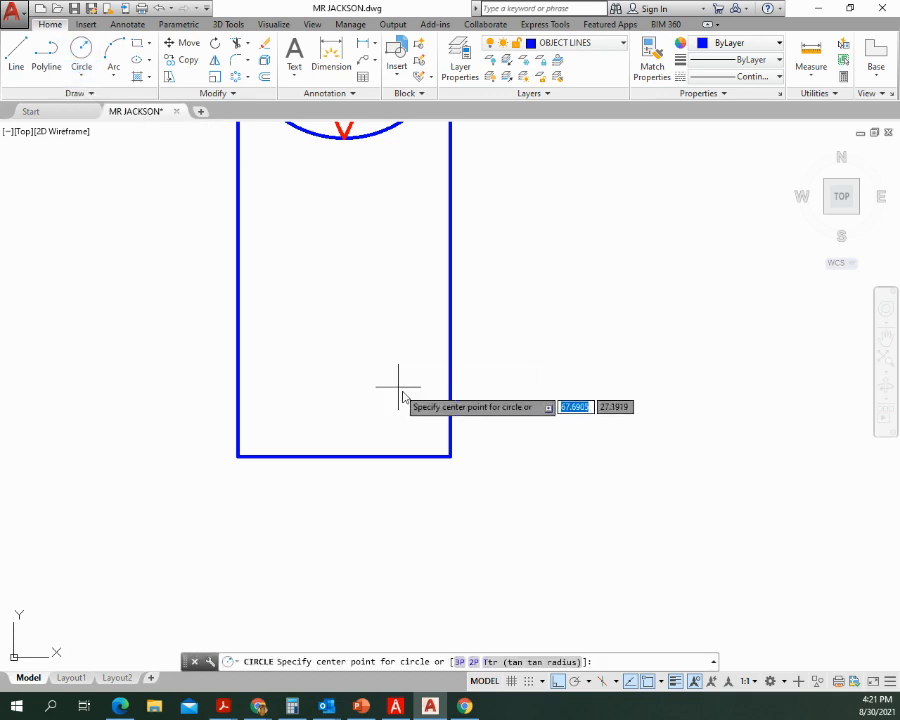
pyautogui.click(450, 456)
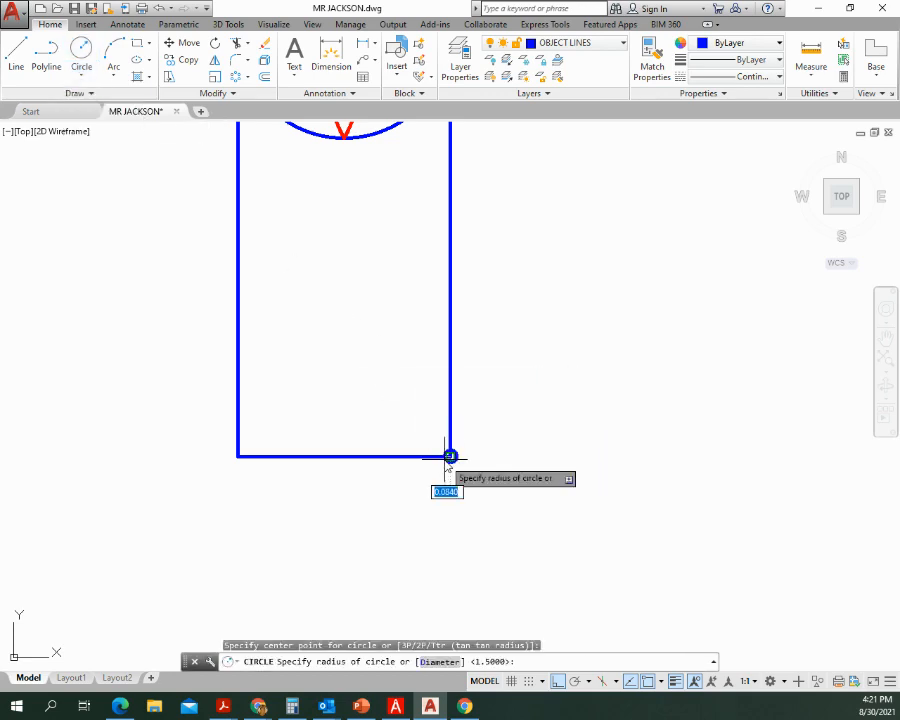
pyautogui.click(240, 457)
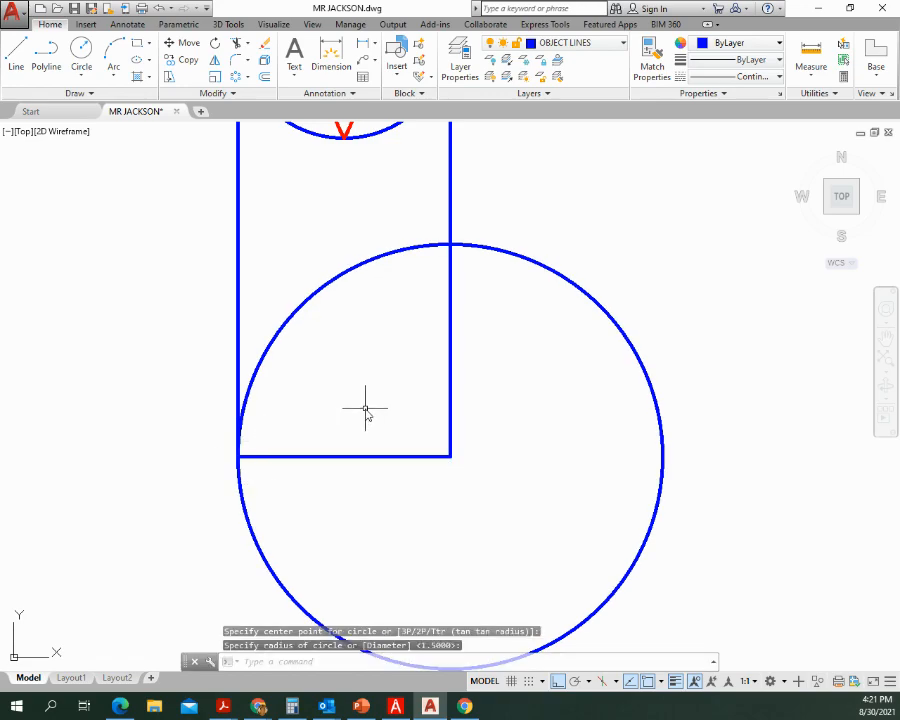
pyautogui.scroll(-8, 355, 380)
pyautogui.middleClick(534, 334)
pyautogui.middleClick(534, 334)
pyautogui.scroll(4, 650, 220)
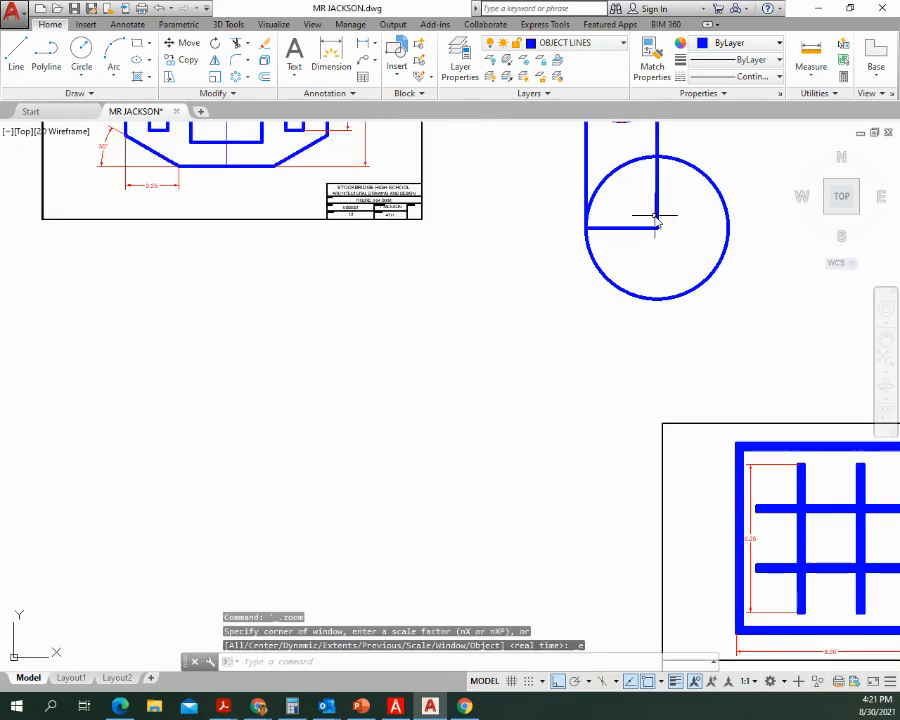
# Step: Trim the large circle's portion outside the rectangle, leaving only the quarter arc inside its lower end
pyautogui.scroll(2, 655, 218)
pyautogui.moveTo(657, 207); pyautogui.dragTo(267, 462, button='middle')
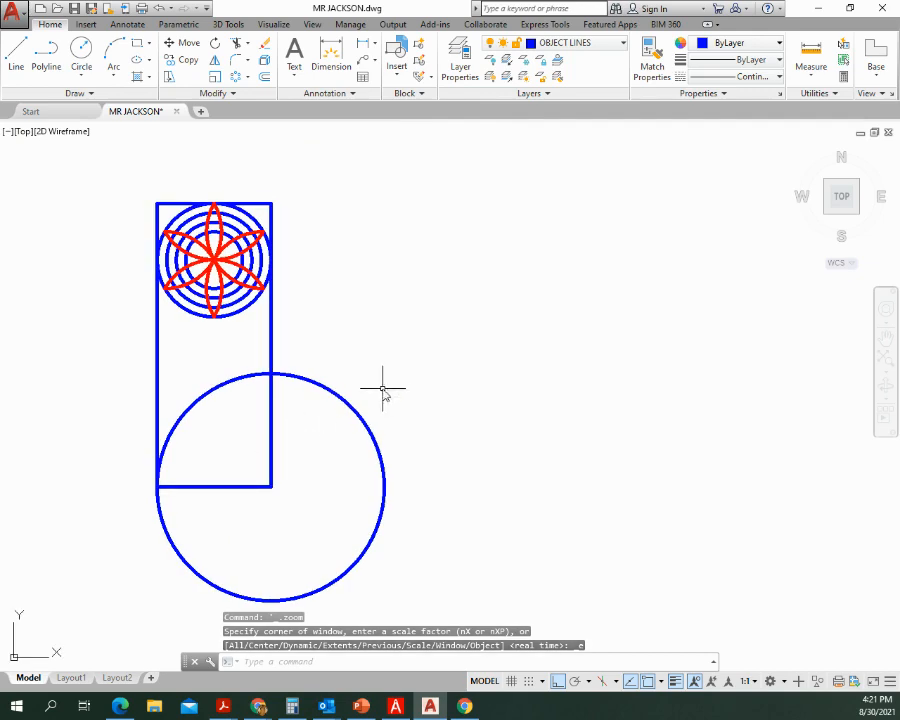
pyautogui.write('TR')
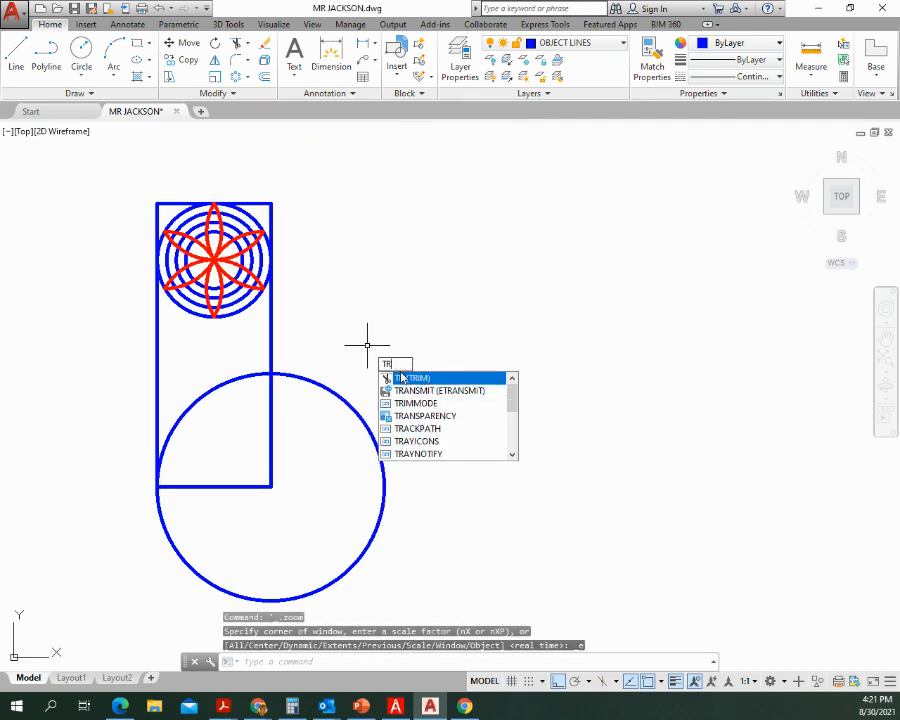
pyautogui.click(405, 378)
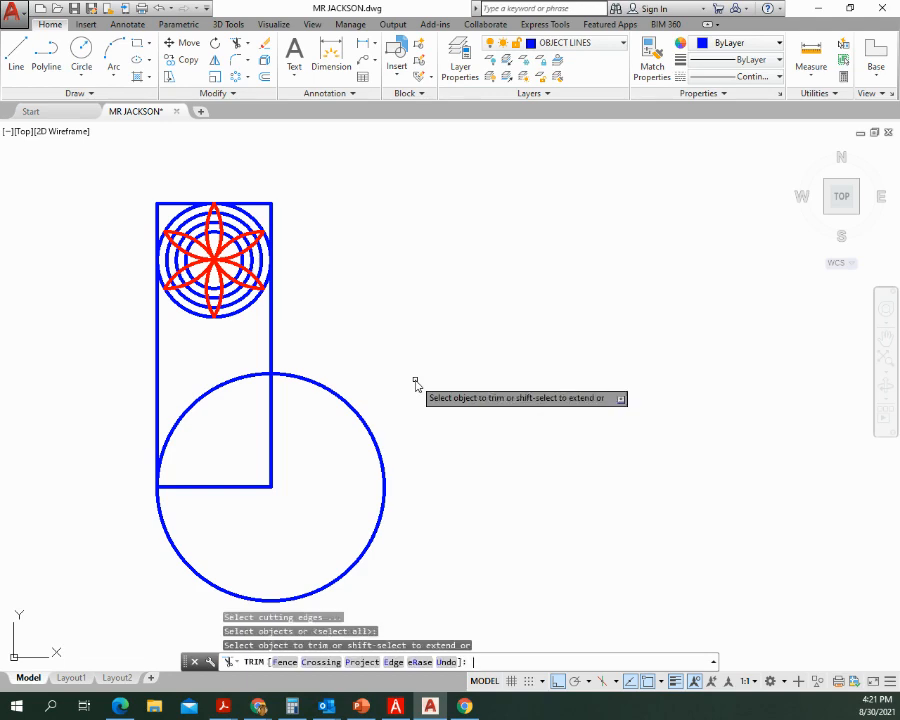
pyautogui.click(354, 413)
pyautogui.press('Return')
# Step: Offset the quarter arc 1/8 inward, toward the rectangle's lower-right corner
pyautogui.scroll(2, 216, 395)
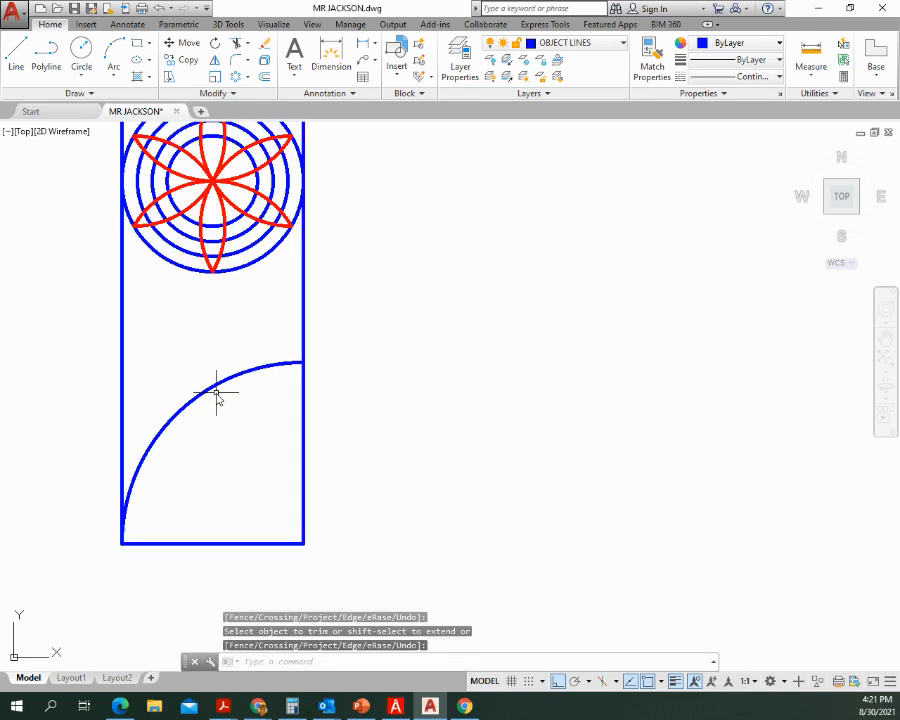
pyautogui.scroll(1, 216, 395)
pyautogui.moveTo(219, 402)
pyautogui.mouseDown(button='middle')
pyautogui.moveTo(253, 368)
pyautogui.moveTo(275, 305)
pyautogui.mouseUp(button='middle')
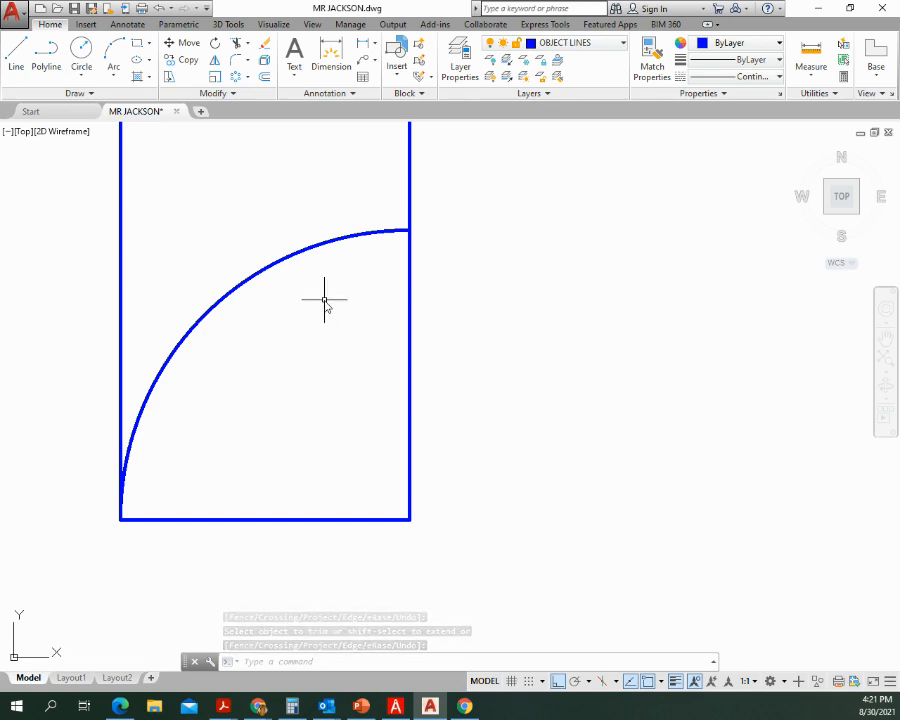
pyautogui.press('Return')
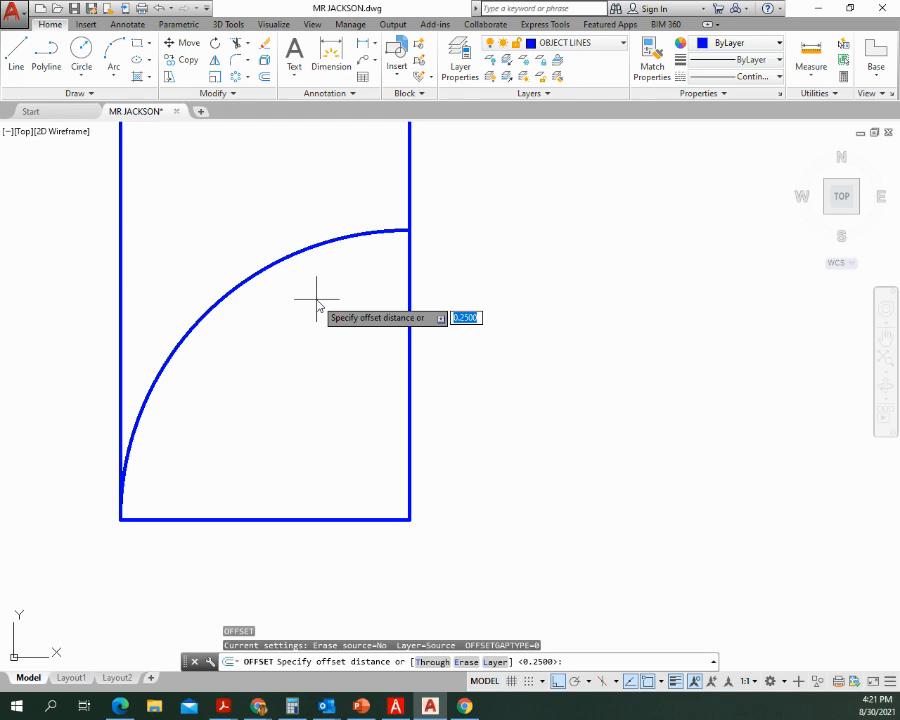
pyautogui.write('1/8')
pyautogui.press('Return')
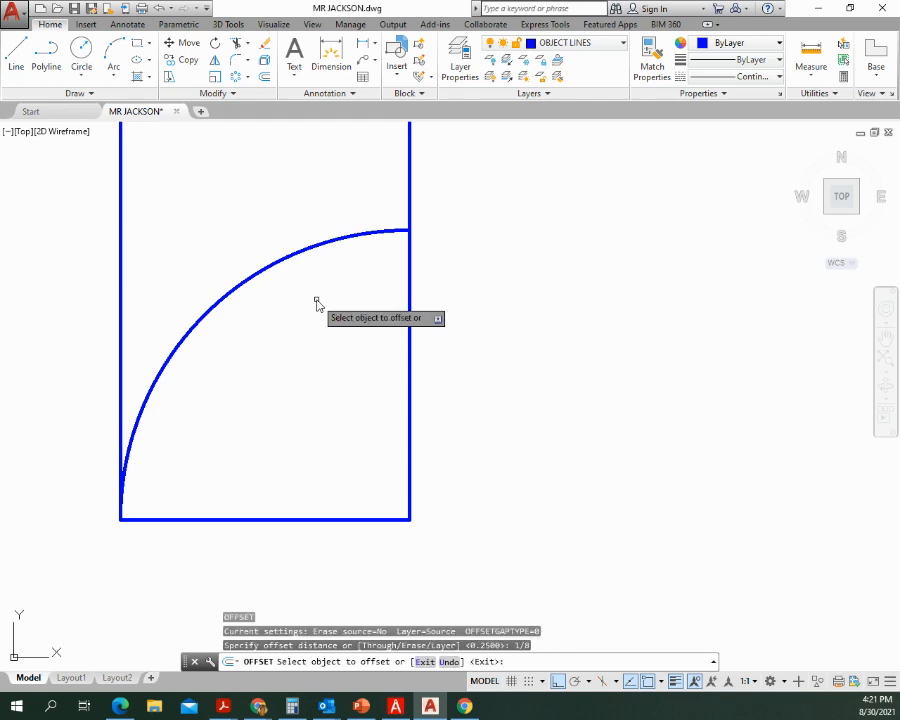
pyautogui.click(249, 283)
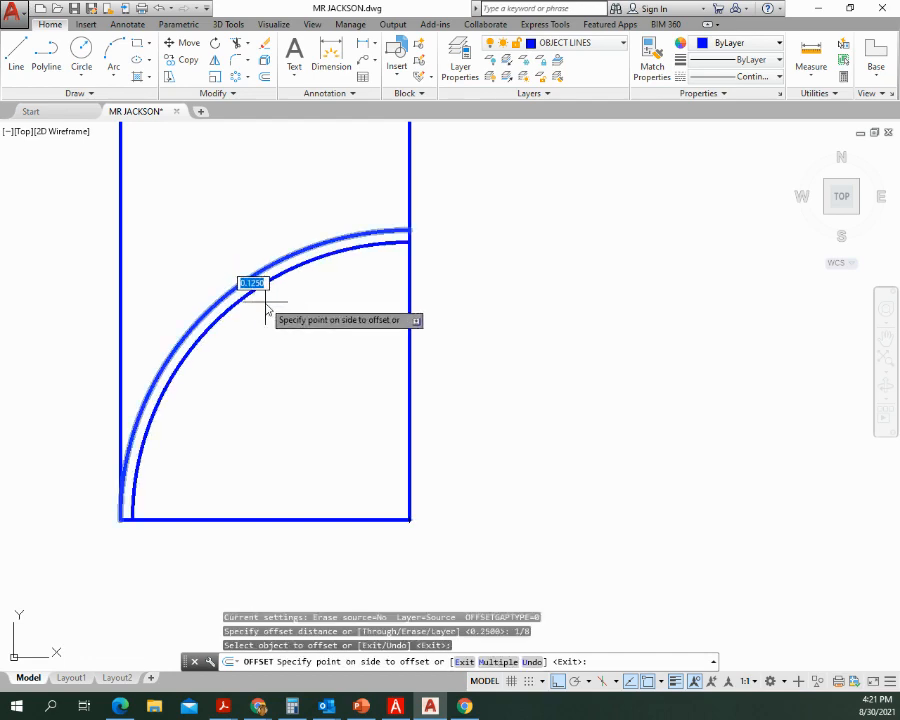
pyautogui.click(265, 306)
pyautogui.press('Return')
# Step: Offset the innermost of the two quarter arcs 1/4 inward to add a third arc
pyautogui.press('Return')
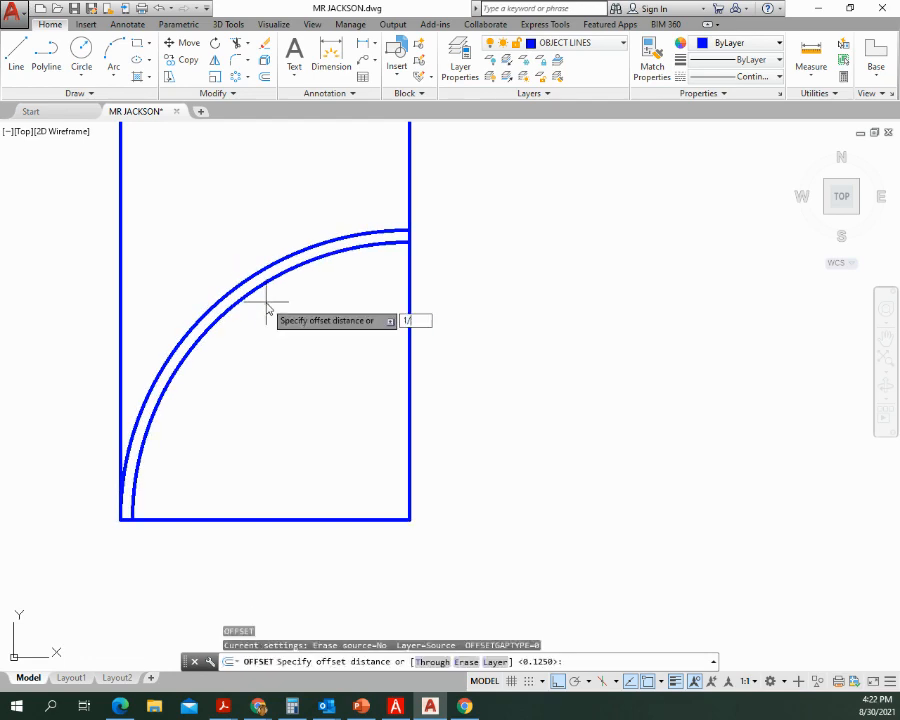
pyautogui.press('Return')
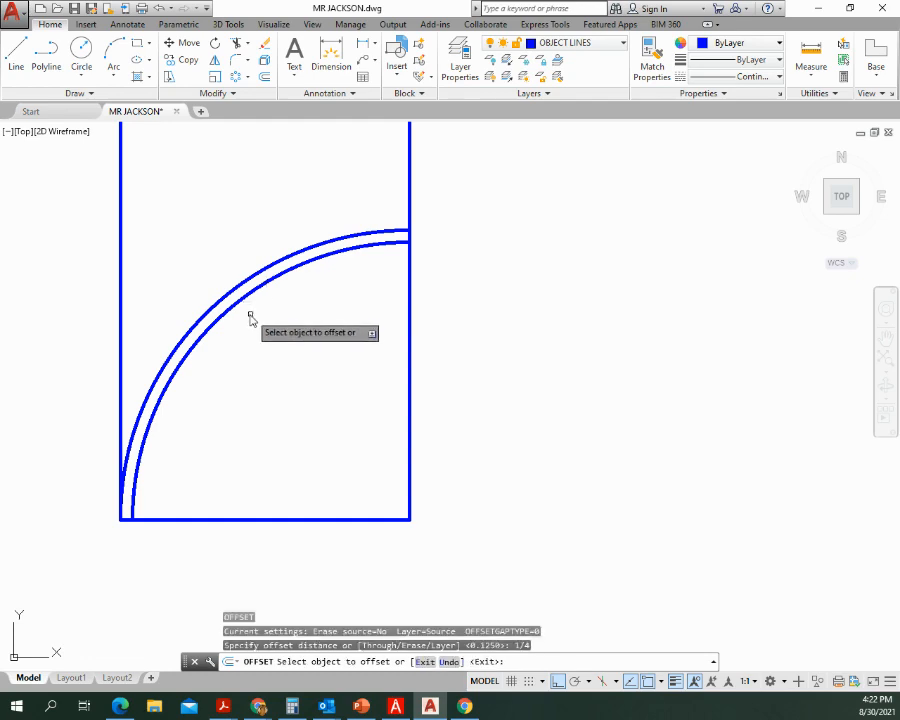
pyautogui.click(238, 303)
pyautogui.click(253, 325)
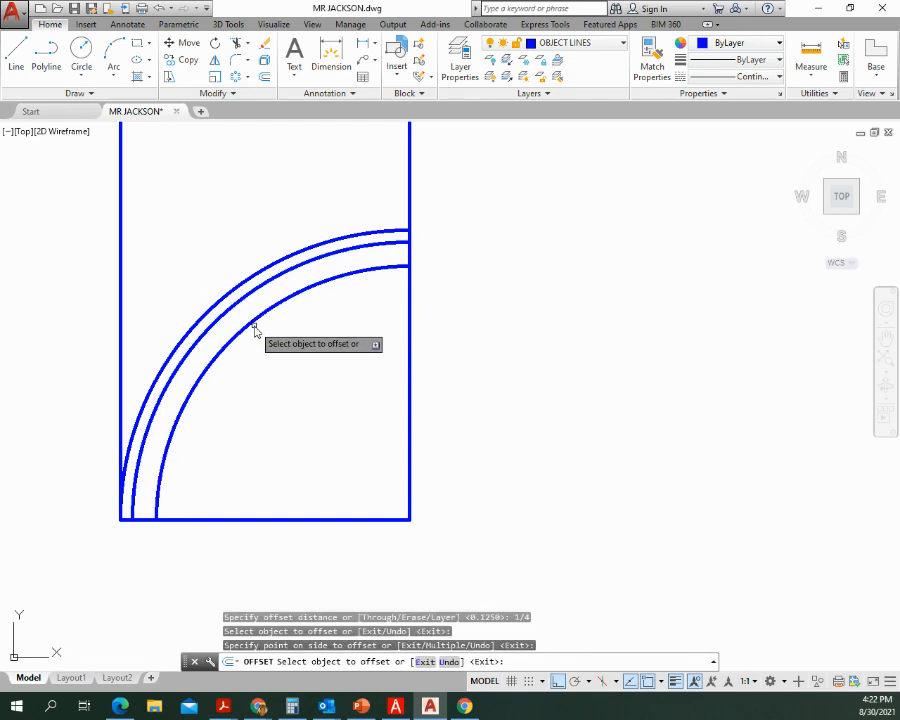
pyautogui.press('Return')
# Step: Offset the third quarter arc 1/8 inward to complete the second pair of arcs
pyautogui.press('Return')
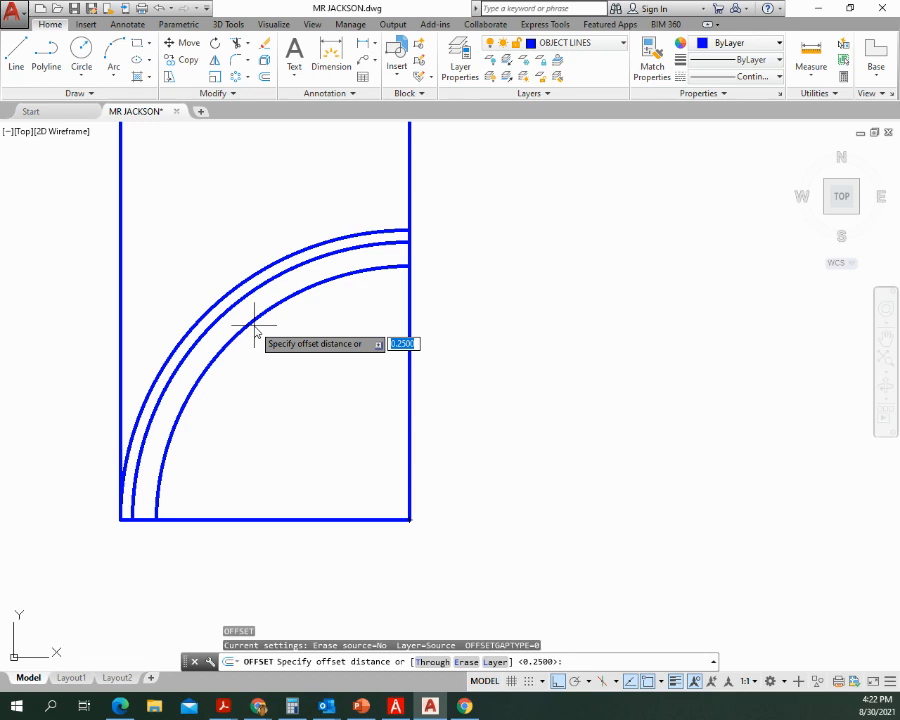
pyautogui.press('Return')
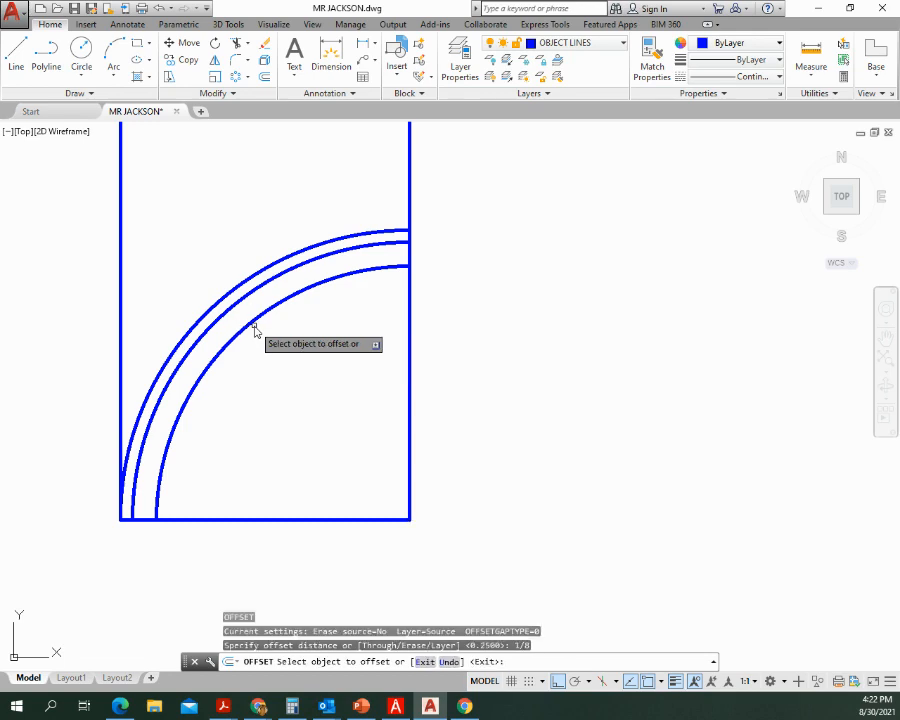
pyautogui.click(248, 335)
pyautogui.click(262, 352)
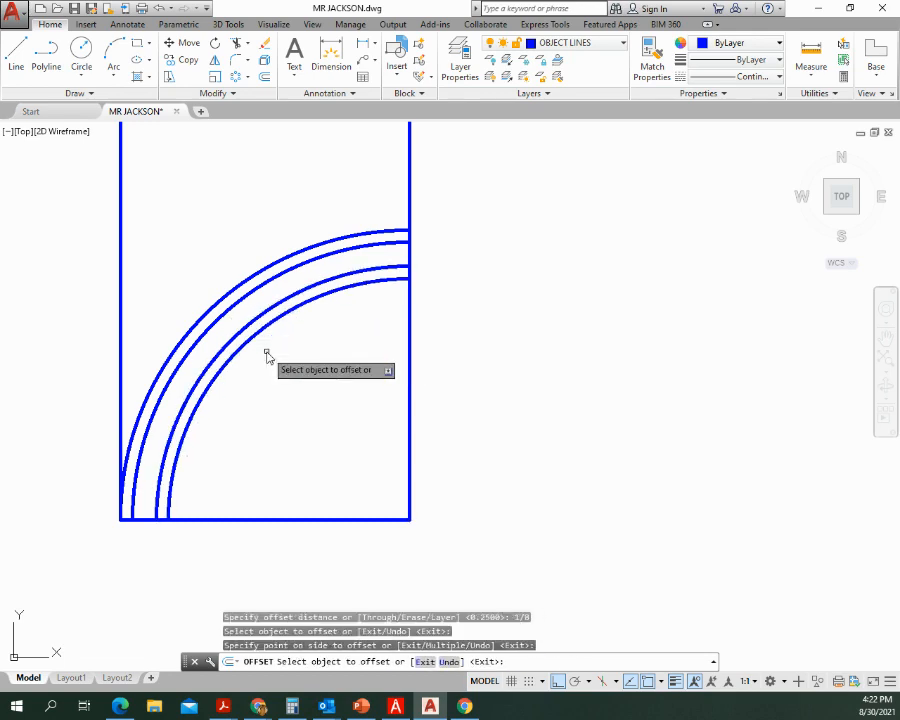
pyautogui.press('Return')
# Step: Offset the fourth quarter arc 1/4 inward to add a fifth arc
pyautogui.press('Return')
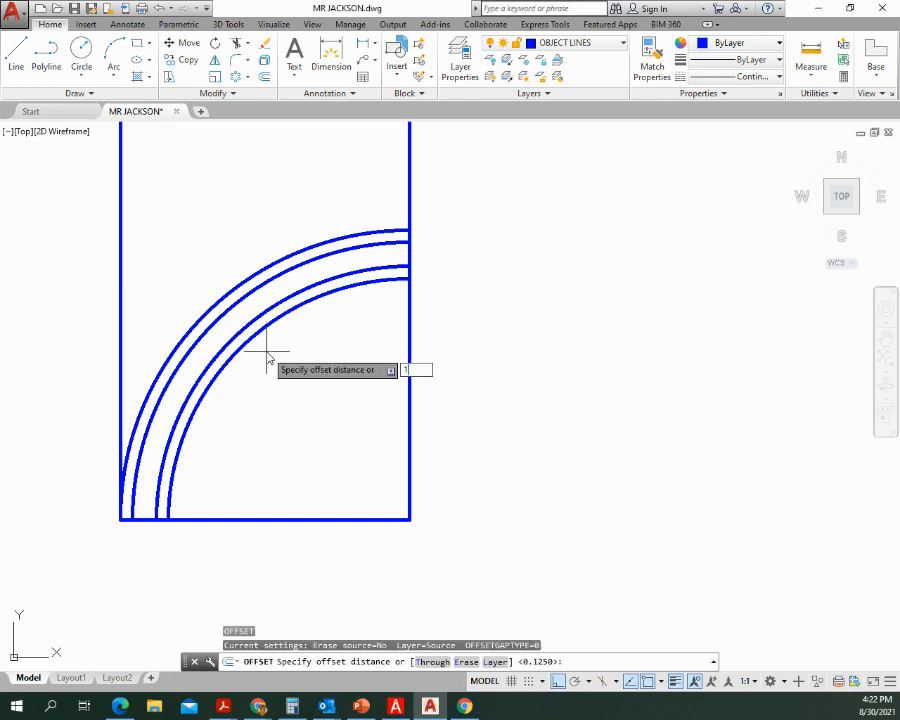
pyautogui.press('Return')
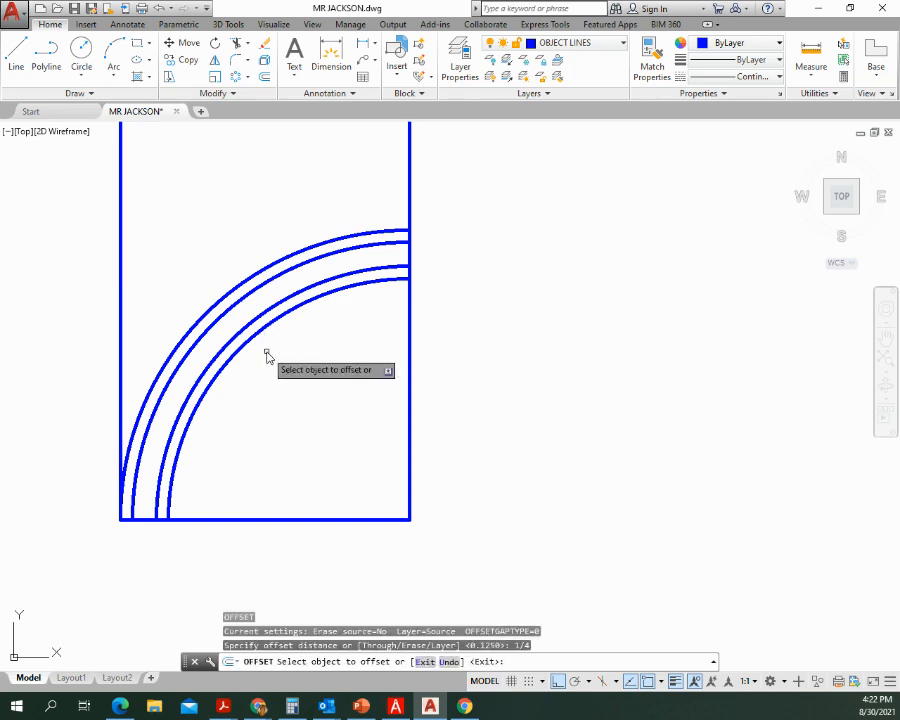
pyautogui.click(256, 340)
pyautogui.click(286, 368)
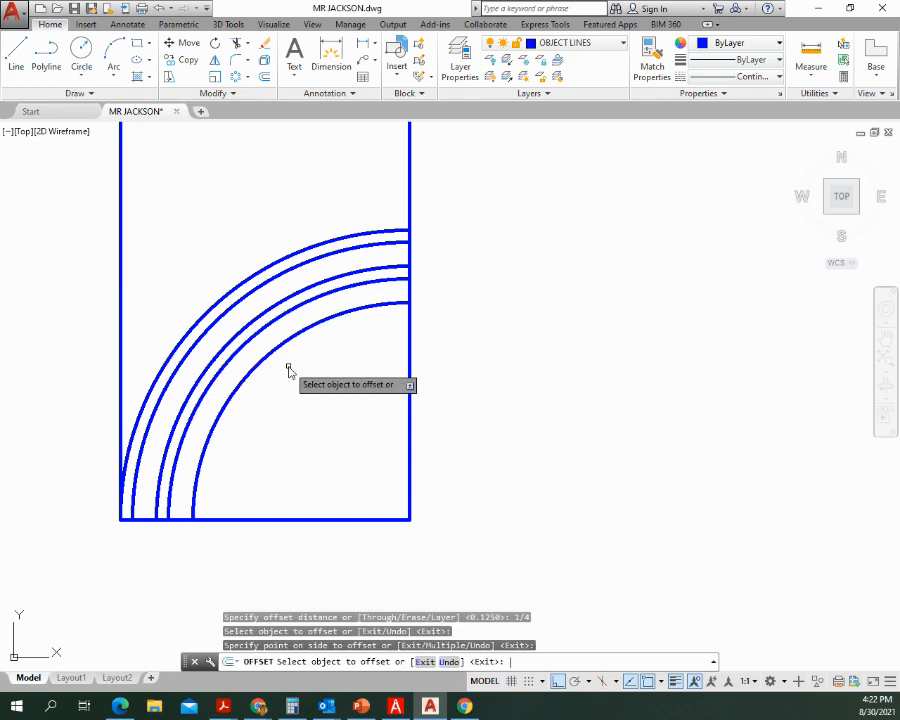
pyautogui.press('Return')
# Step: Offset the fifth quarter arc 1/8 inward to complete the third pair of arcs
pyautogui.press('Return')
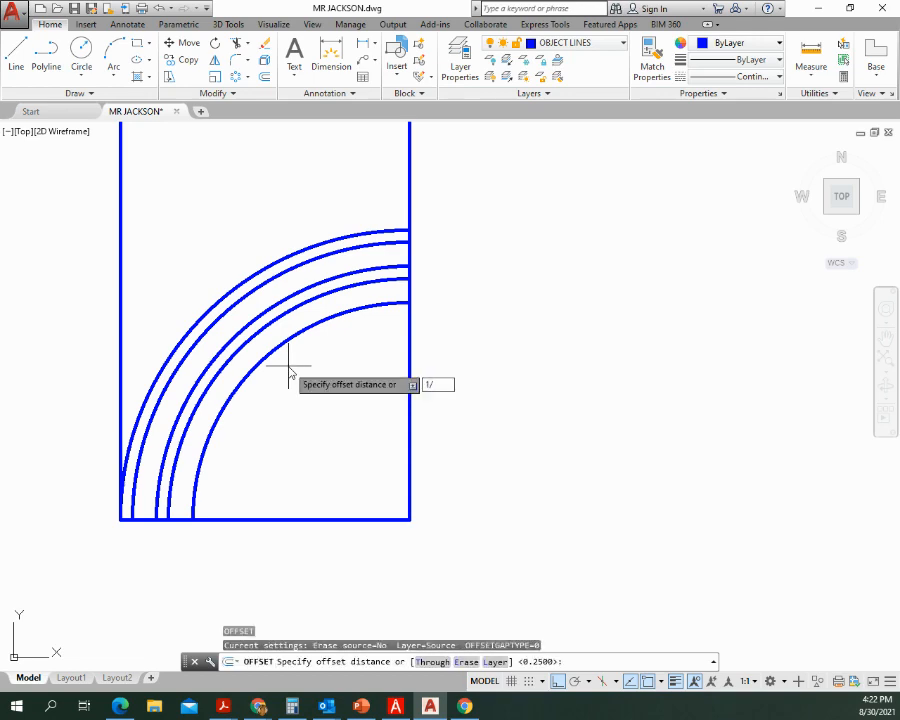
pyautogui.write('1/8')
pyautogui.press('Return')
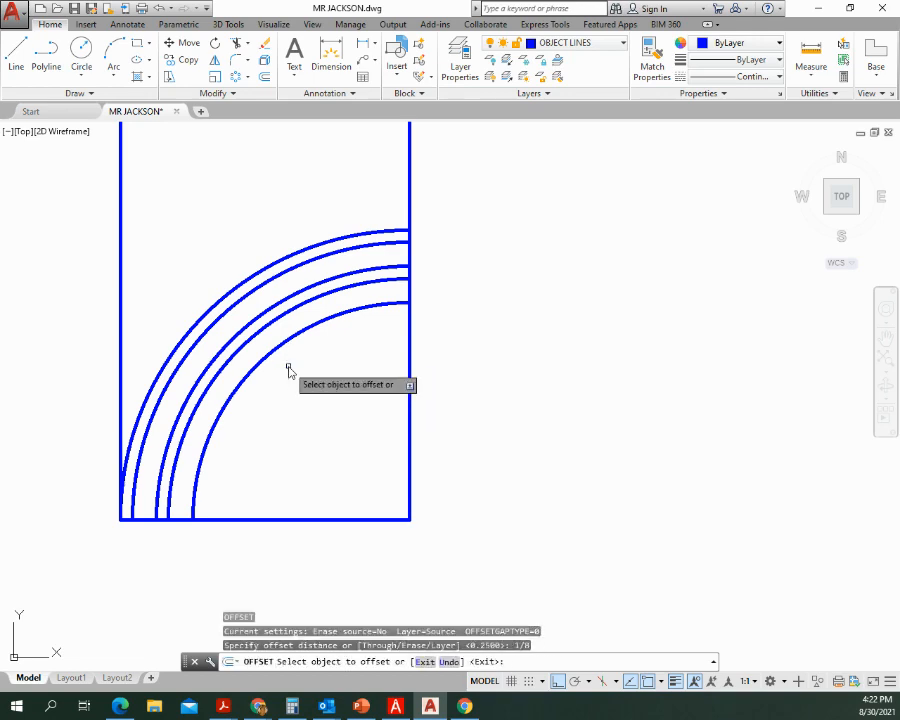
pyautogui.click(266, 356)
pyautogui.click(283, 378)
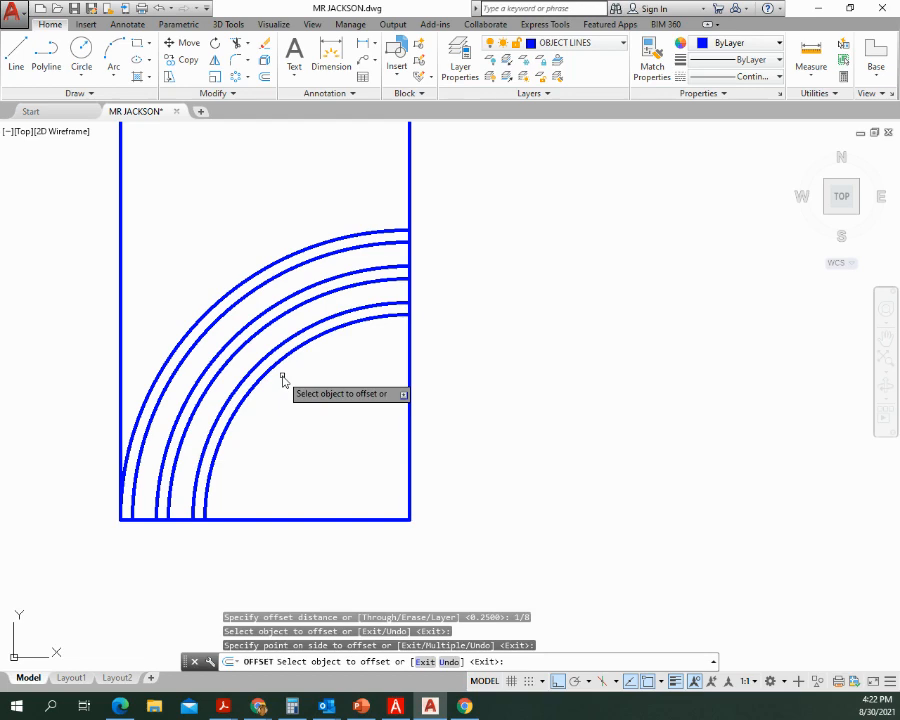
pyautogui.press('Return')
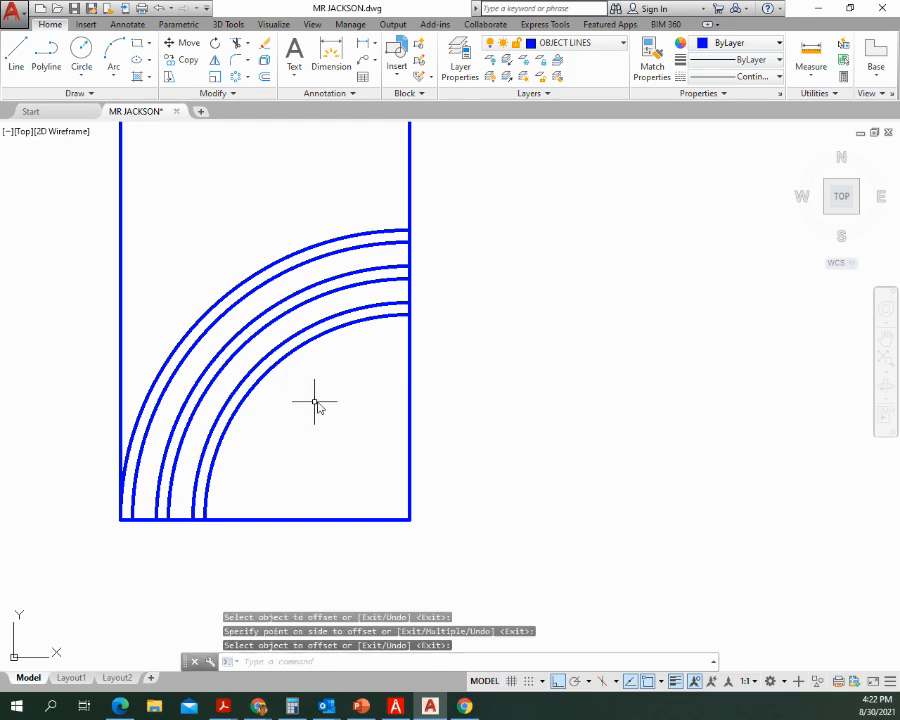
# Step: Change the color of all six quarter arcs to the magenta index color
pyautogui.click(326, 388)
pyautogui.click(240, 249)
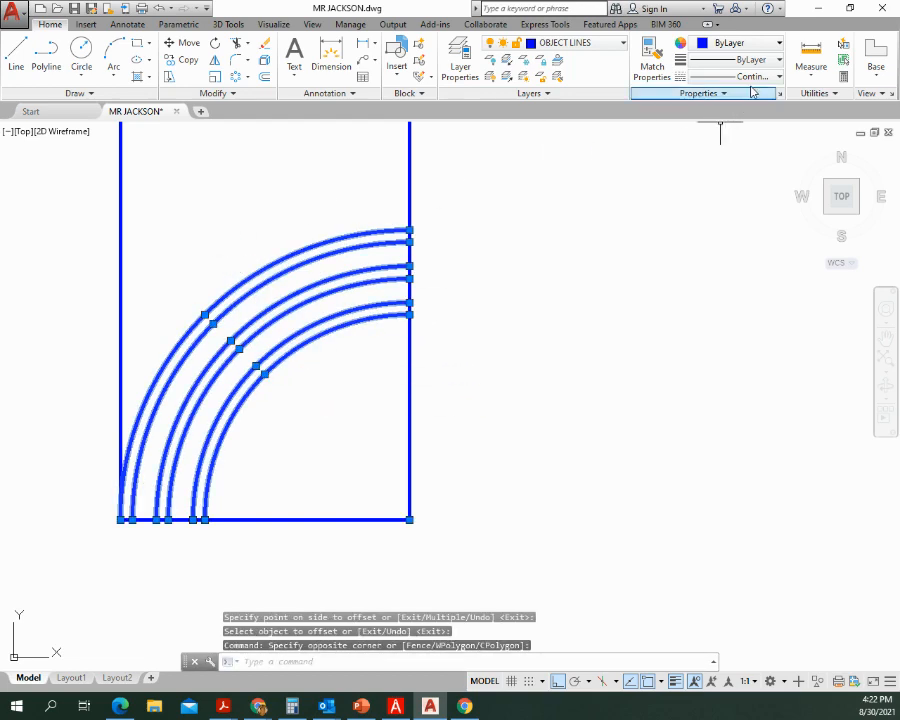
pyautogui.click(754, 47)
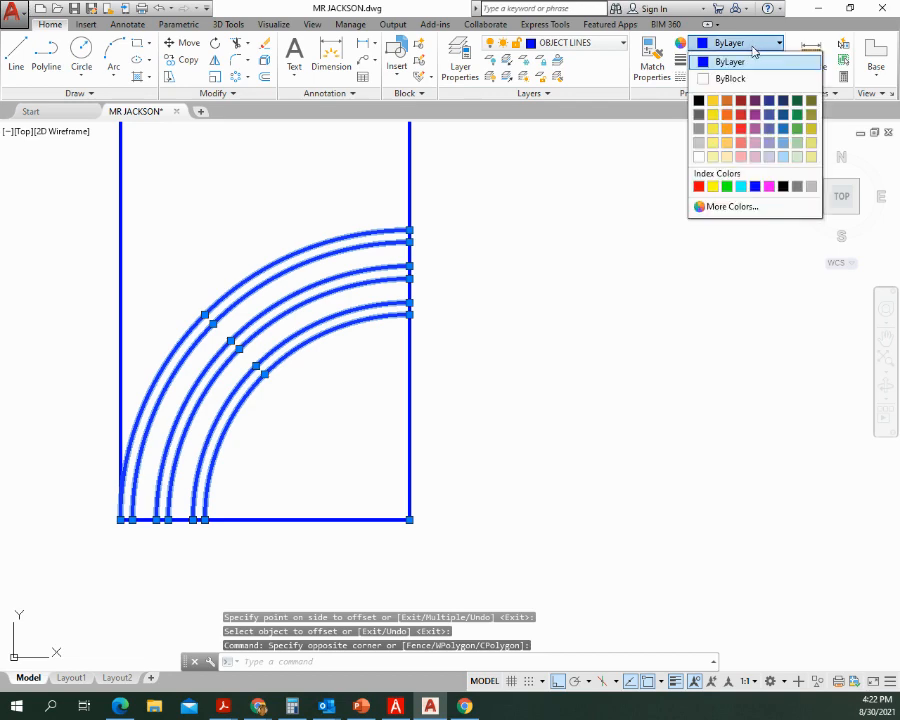
pyautogui.click(769, 187)
pyautogui.press('Escape')
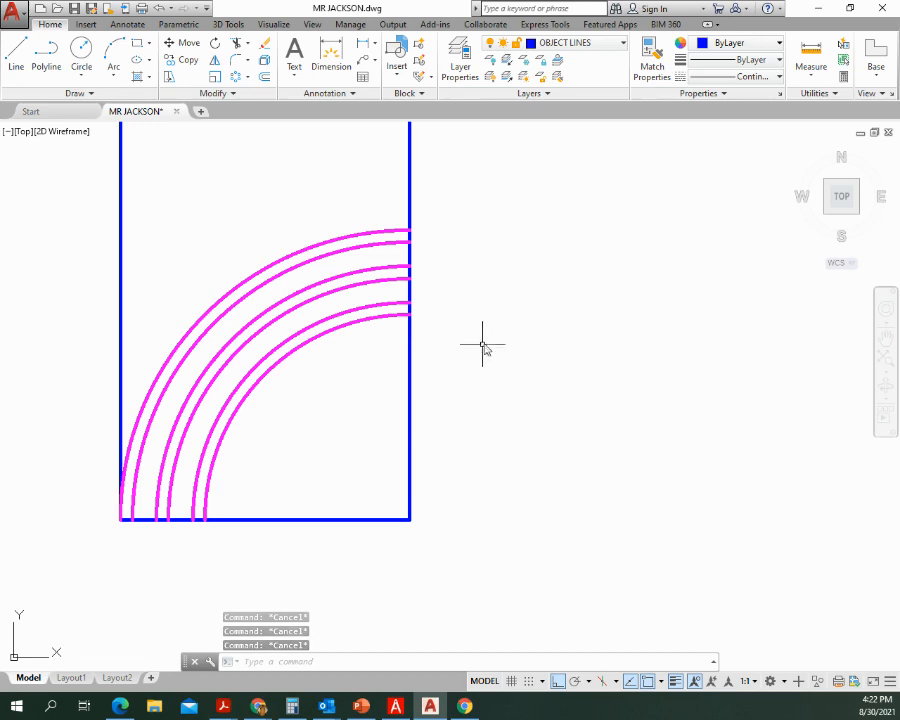
# Step: Mirror the six magenta arcs about a vertical line through the concentric circles' center, keeping the source objects
pyautogui.scroll(-5, 460, 236)
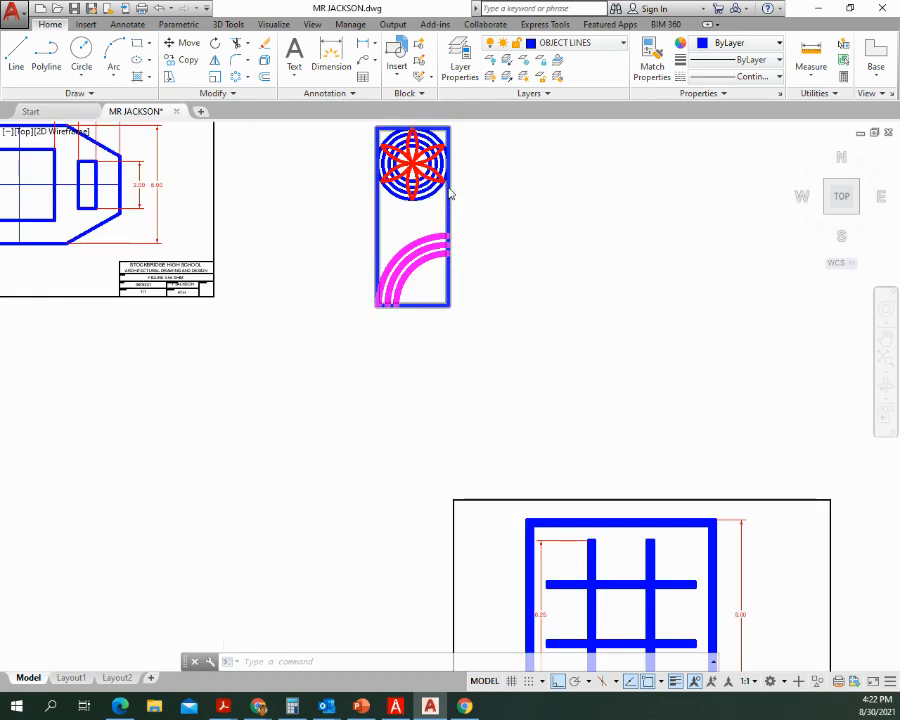
pyautogui.scroll(4, 450, 190)
pyautogui.moveTo(416, 317); pyautogui.dragTo(416, 375, button='middle')
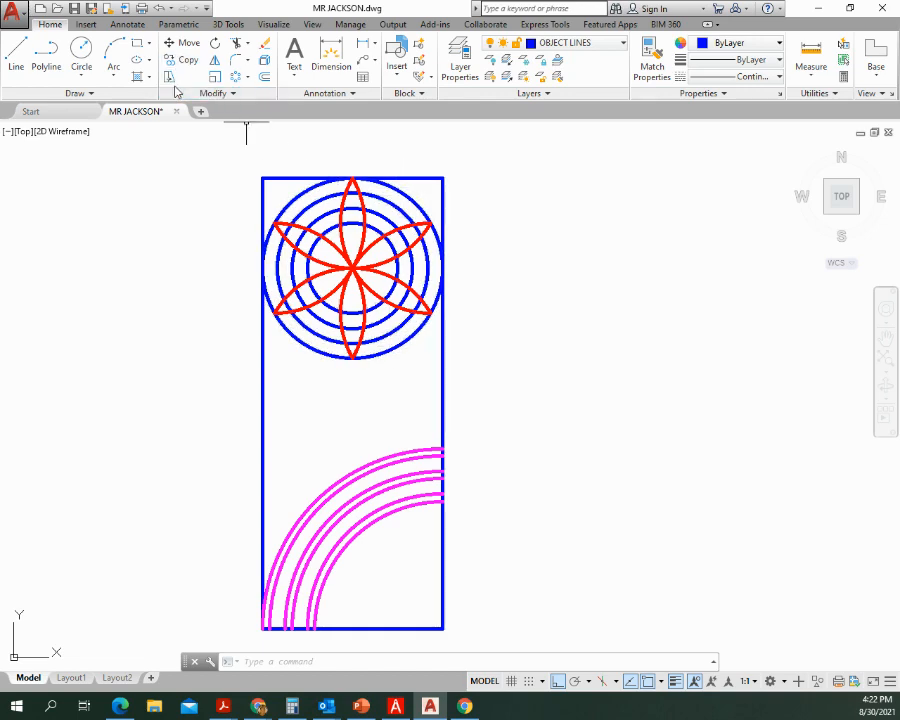
pyautogui.click(214, 62)
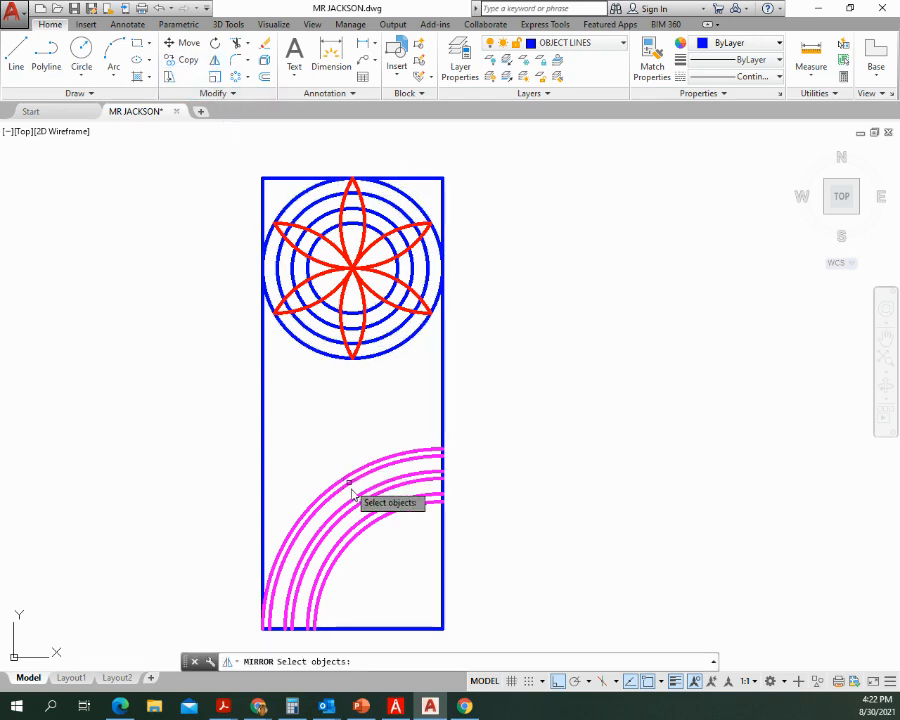
pyautogui.click(396, 536)
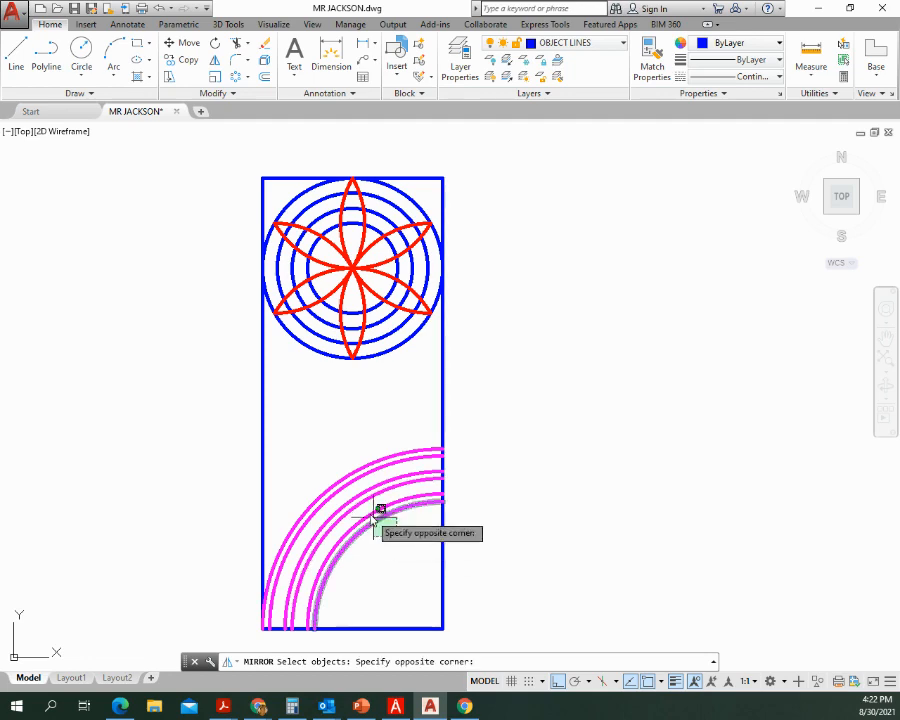
pyautogui.click(326, 460)
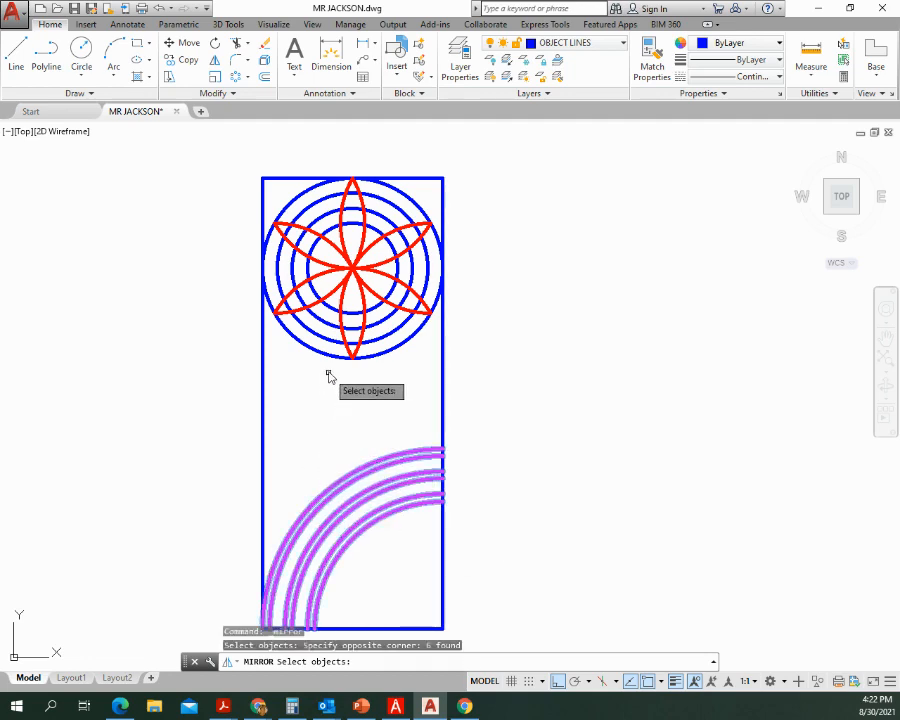
pyautogui.press('Return')
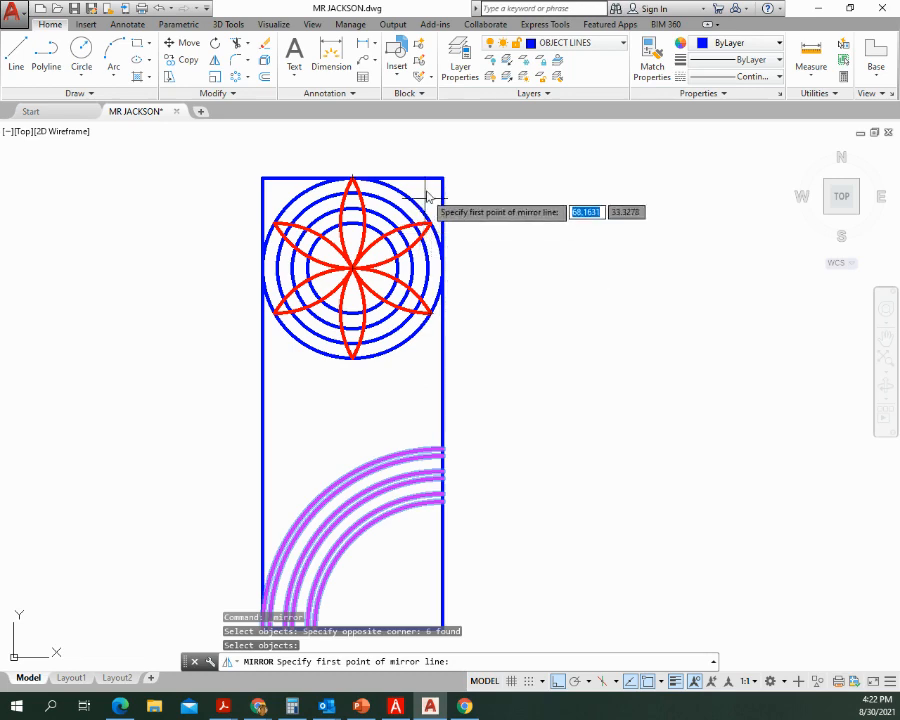
pyautogui.click(352, 268)
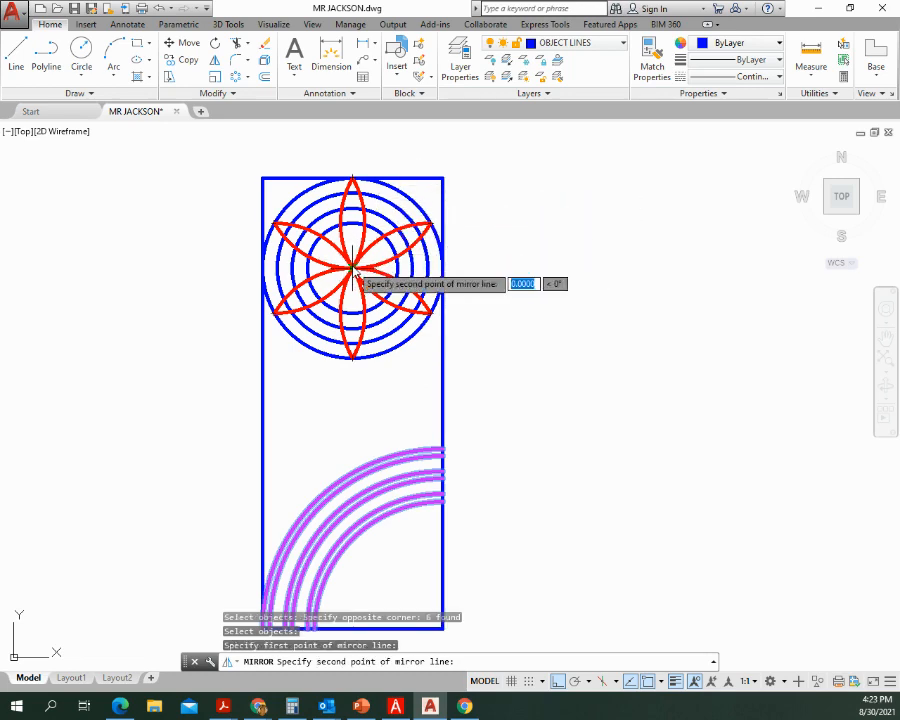
pyautogui.click(355, 130)
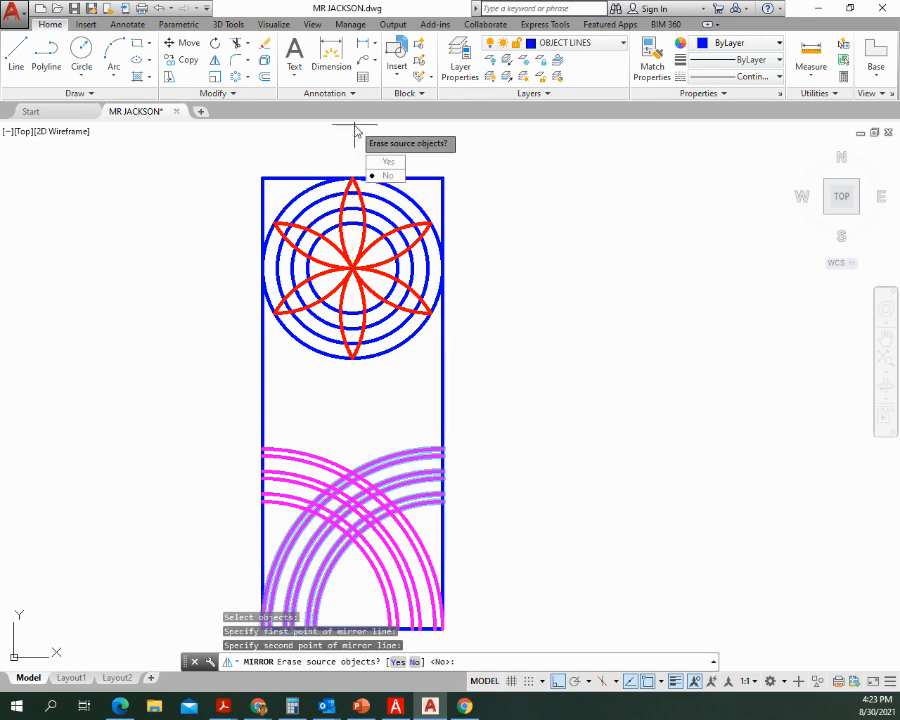
pyautogui.press('Return')
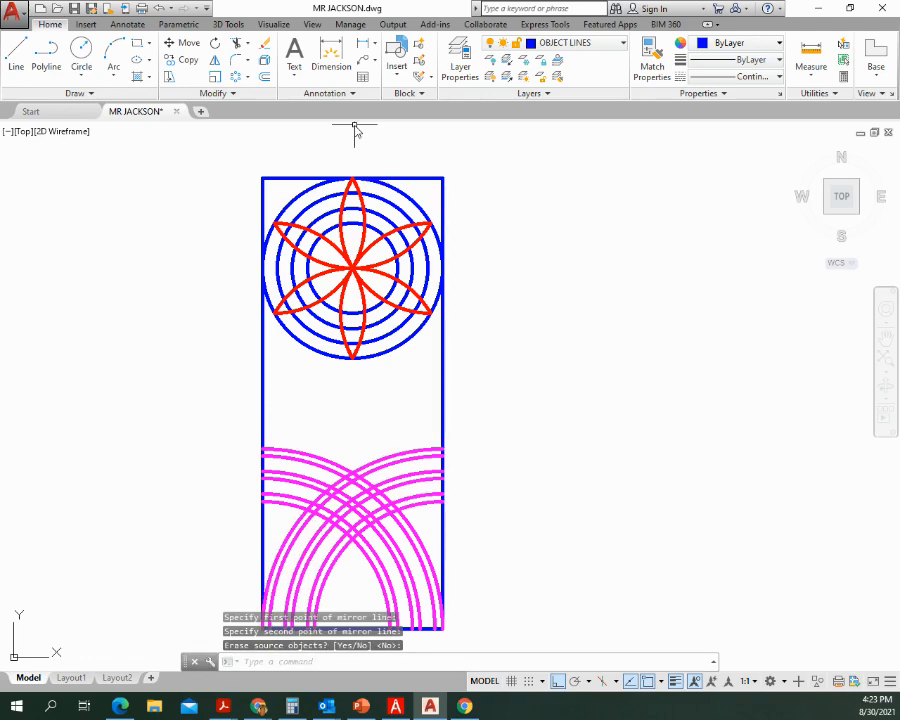
# Step: Make the DIMENSIONS layer the current layer for dimensioning the part
pyautogui.moveTo(358, 428)
pyautogui.mouseDown(button='middle')
pyautogui.moveTo(374, 374)
pyautogui.moveTo(352, 386)
pyautogui.mouseUp(button='middle')
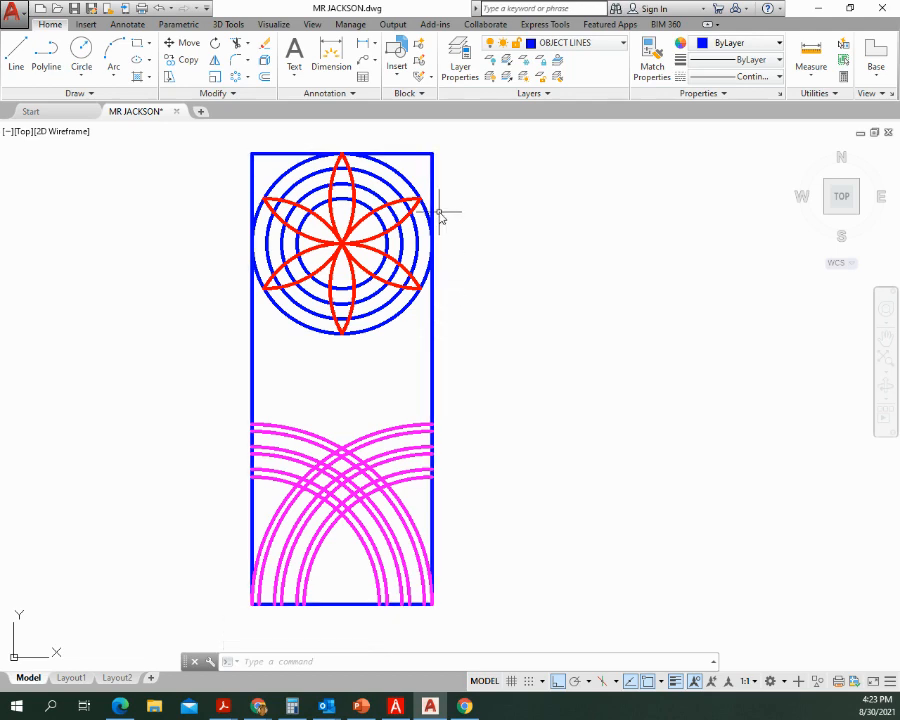
pyautogui.click(580, 45)
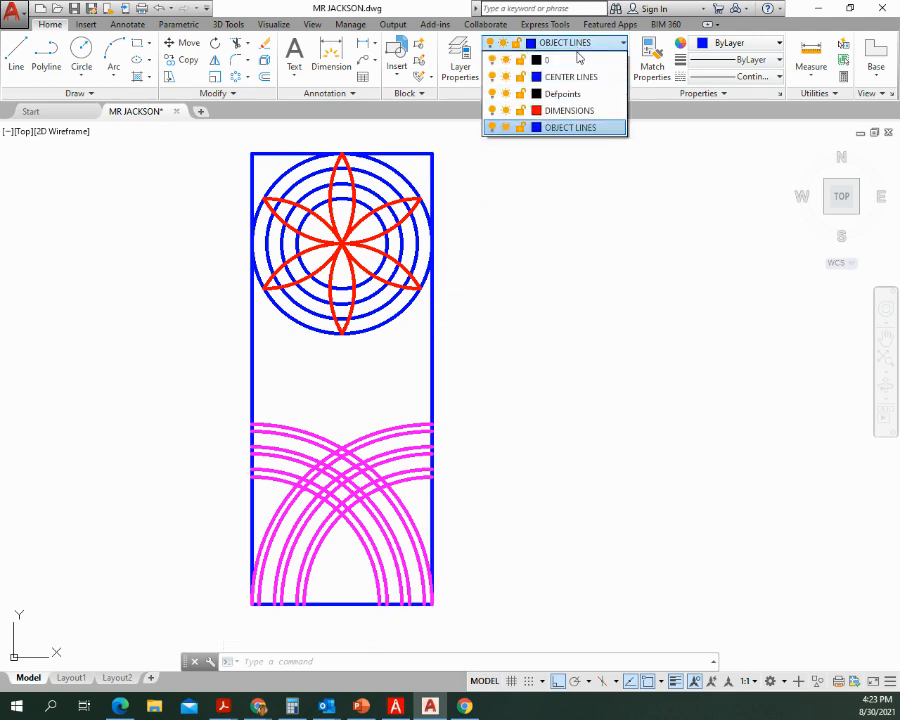
pyautogui.click(568, 110)
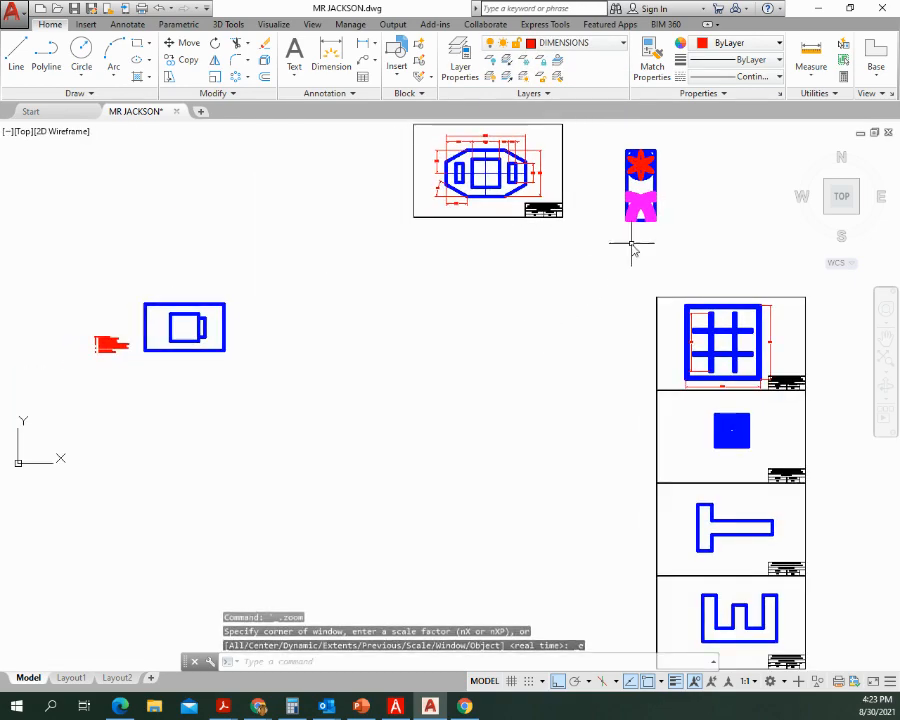
# Step: Add a vertical linear dimension for the rectangle's full height, placed outside its right edge
pyautogui.scroll(4, 648, 195)
pyautogui.scroll(4, 671, 170)
pyautogui.moveTo(585, 245); pyautogui.dragTo(376, 428, button='middle')
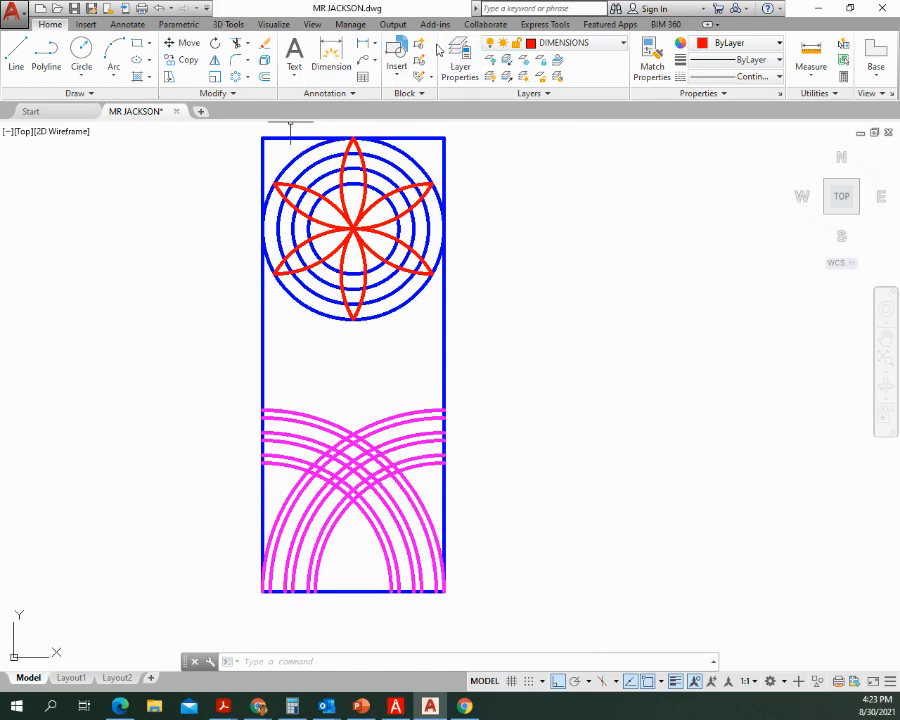
pyautogui.click(363, 44)
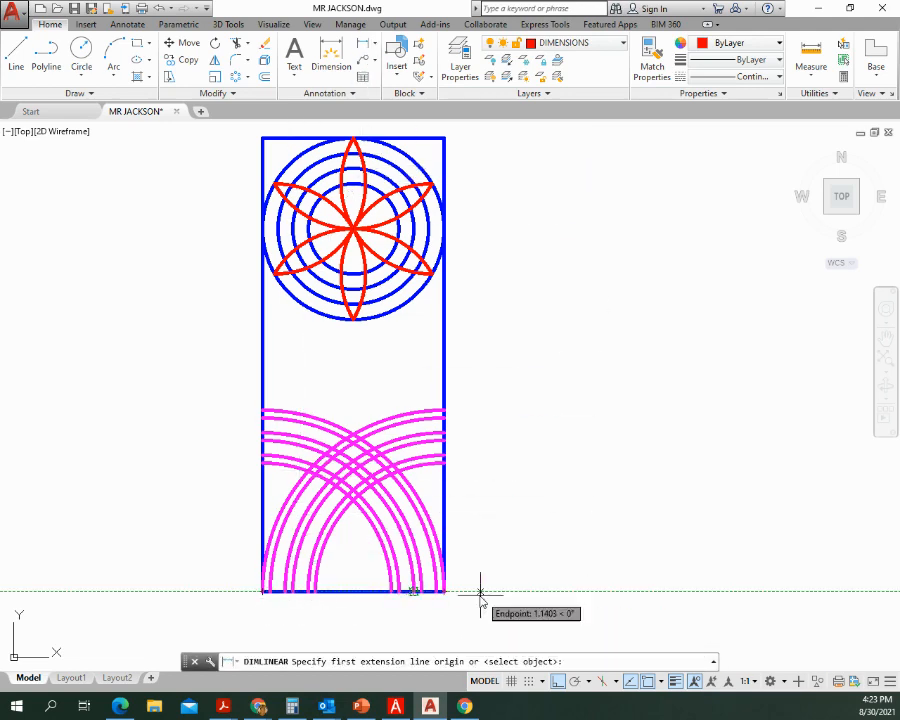
pyautogui.click(444, 592)
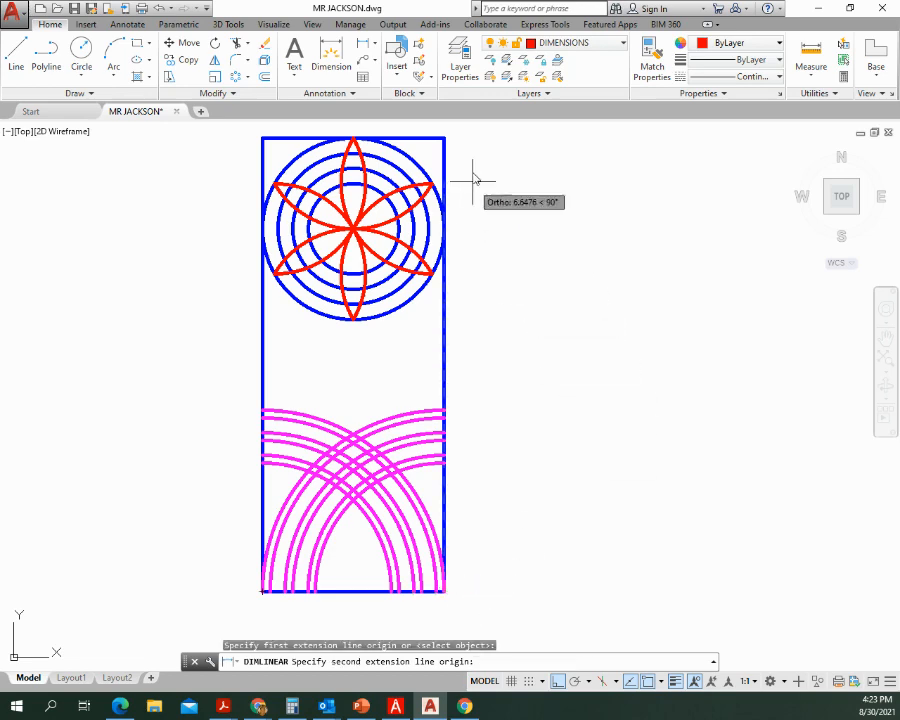
pyautogui.click(445, 139)
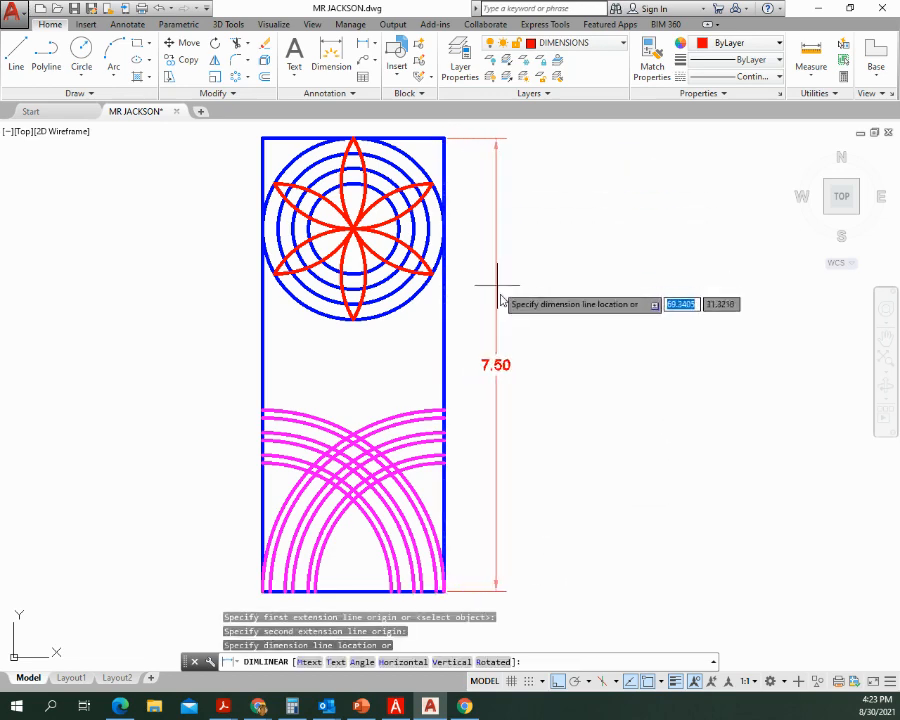
pyautogui.click(508, 371)
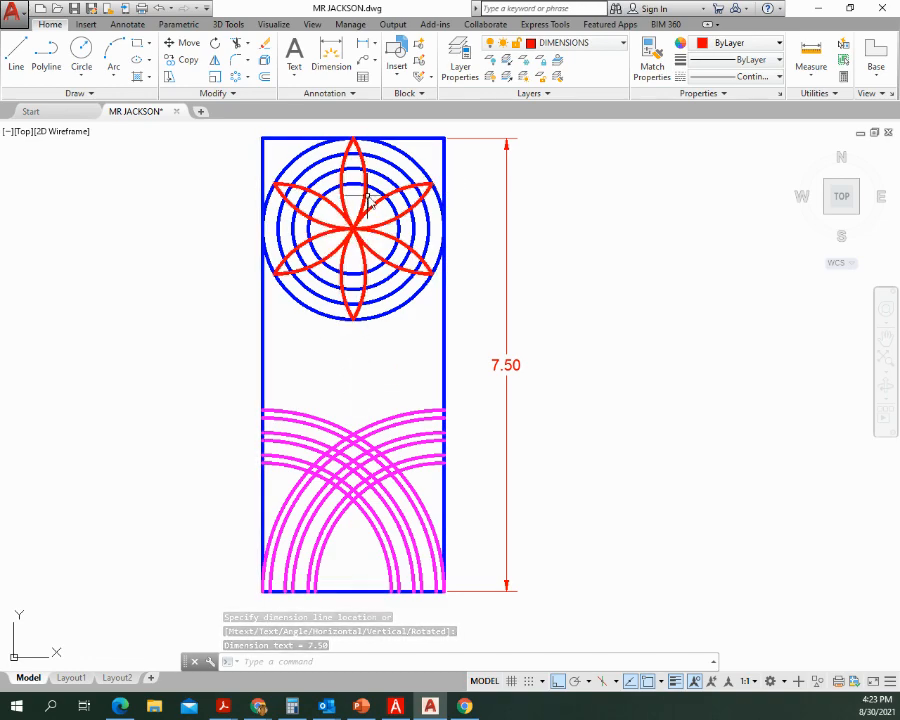
# Step: Add a horizontal linear dimension for the rectangle's full width, placed above its top edge
pyautogui.moveTo(368, 200); pyautogui.dragTo(366, 272, button='middle')
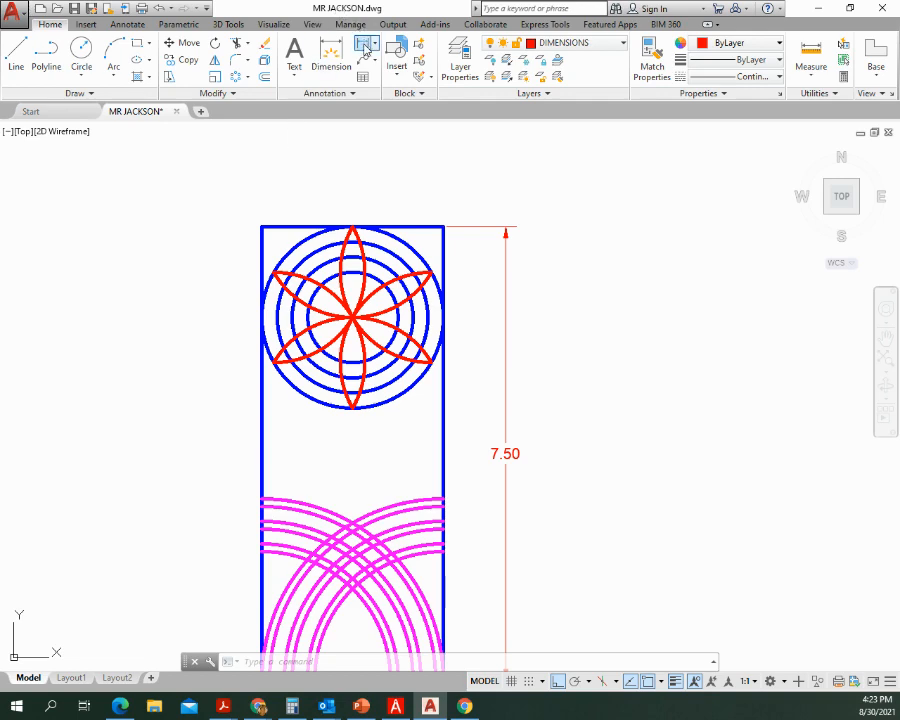
pyautogui.click(366, 47)
pyautogui.click(261, 227)
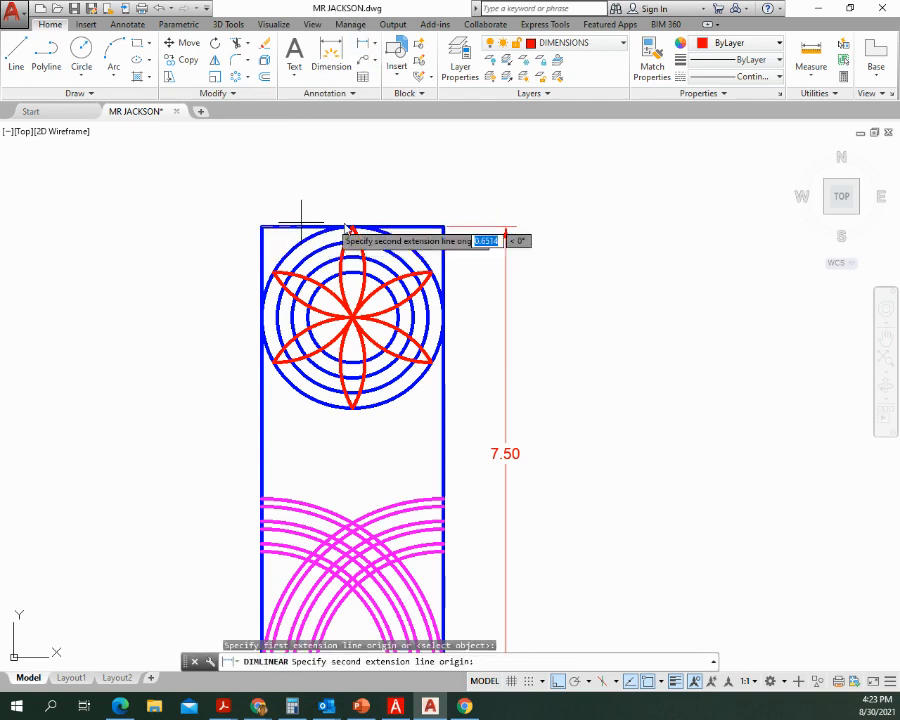
pyautogui.click(428, 228)
pyautogui.click(354, 181)
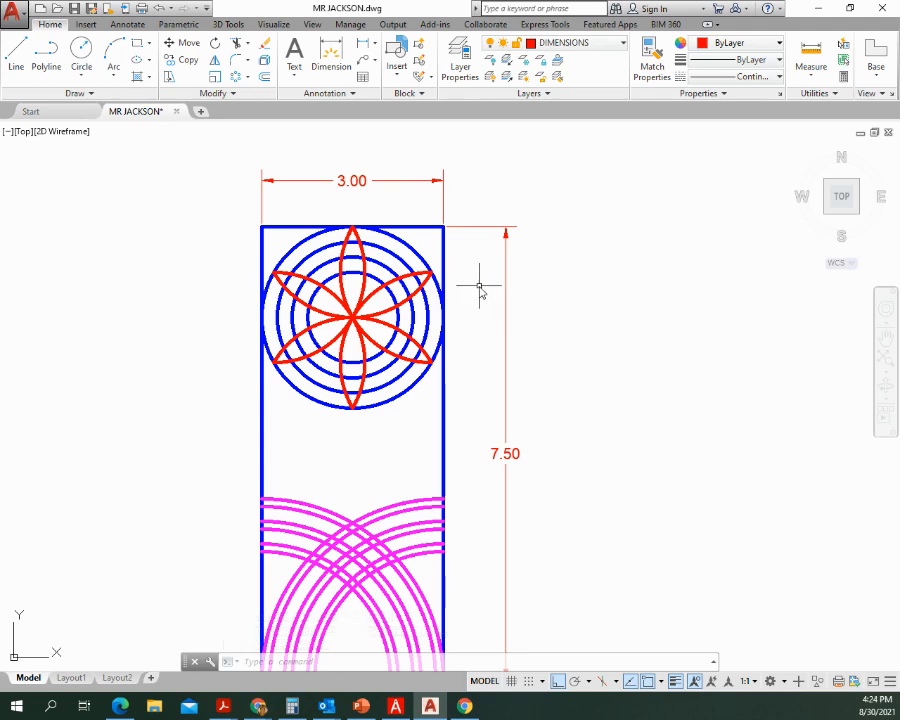
# Step: Add diameter dimensions to the two outer concentric circles, the outermost labelled at upper right and the second at upper left
pyautogui.click(375, 47)
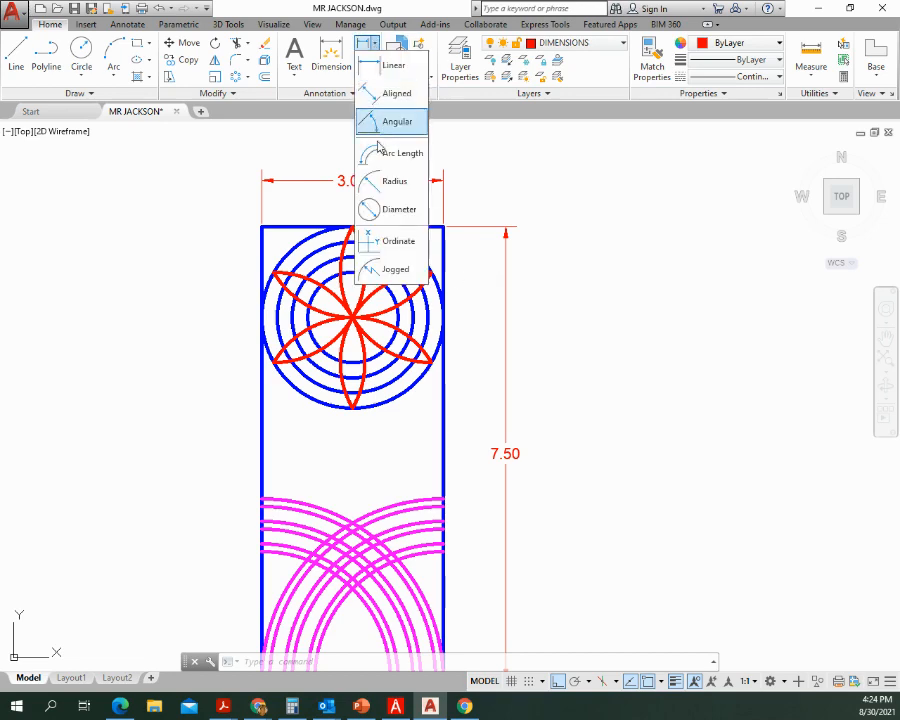
pyautogui.click(395, 210)
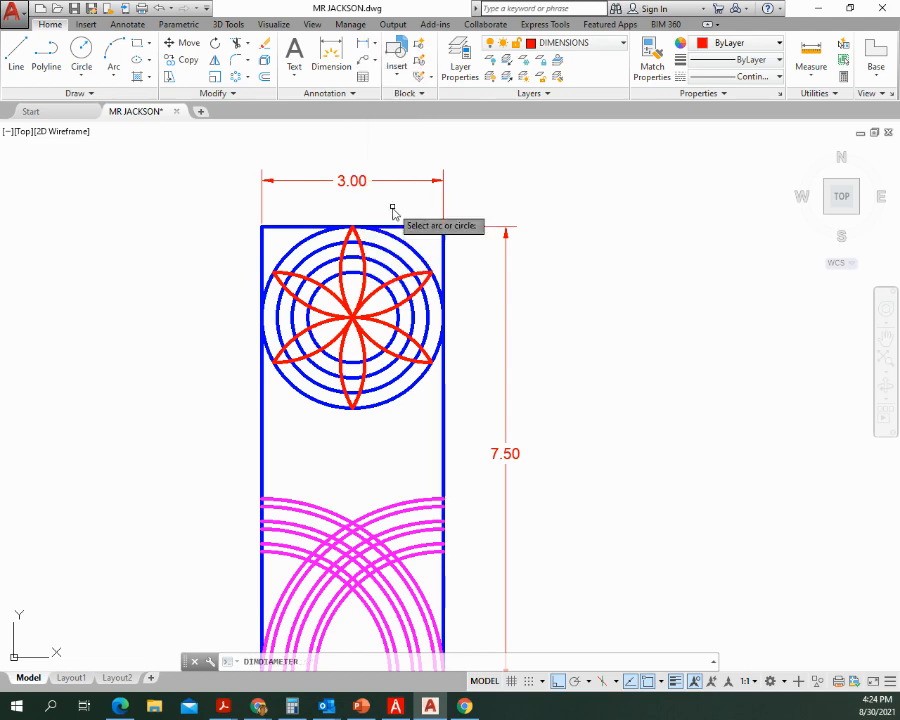
pyautogui.click(434, 268)
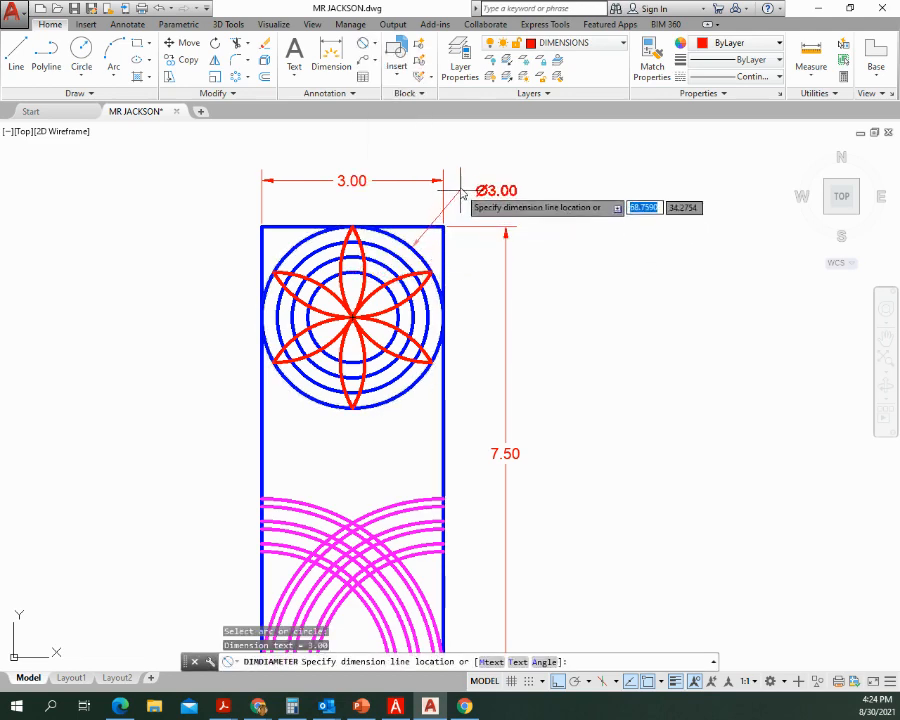
pyautogui.click(467, 149)
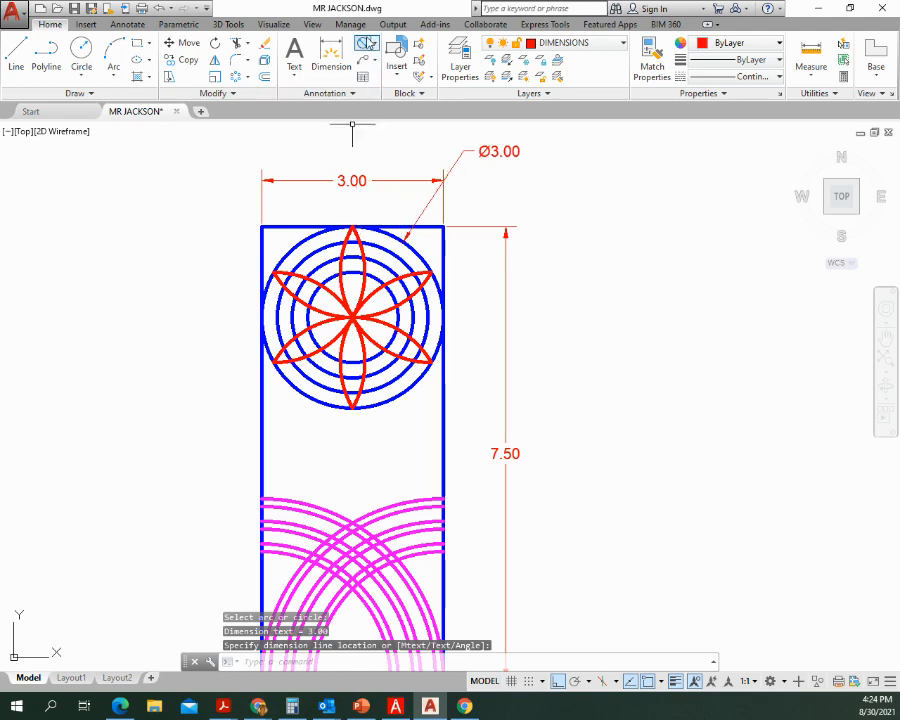
pyautogui.press('Return')
pyautogui.click(301, 261)
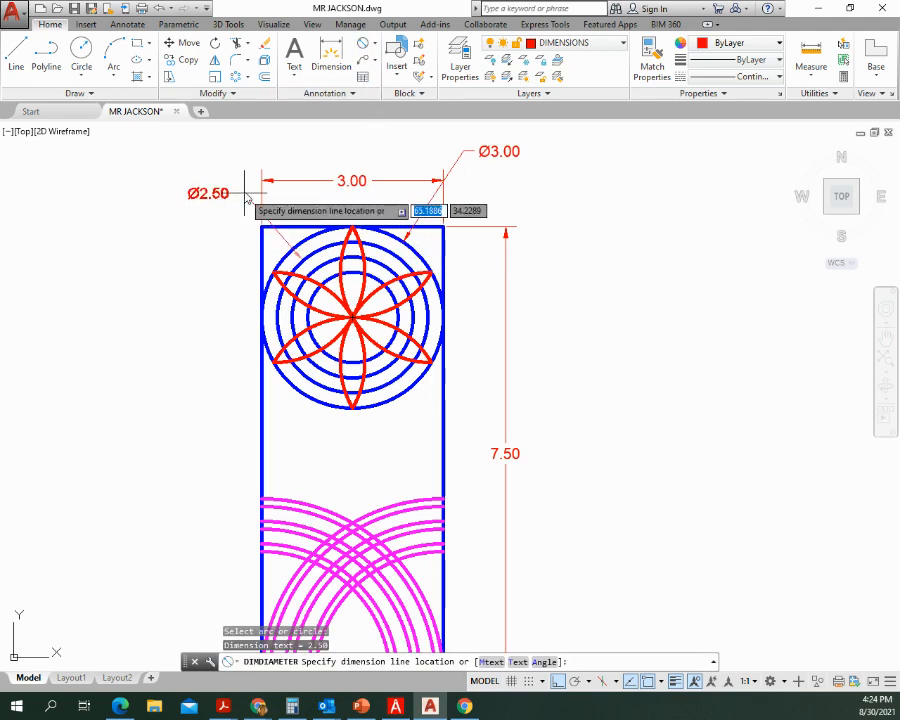
pyautogui.click(236, 172)
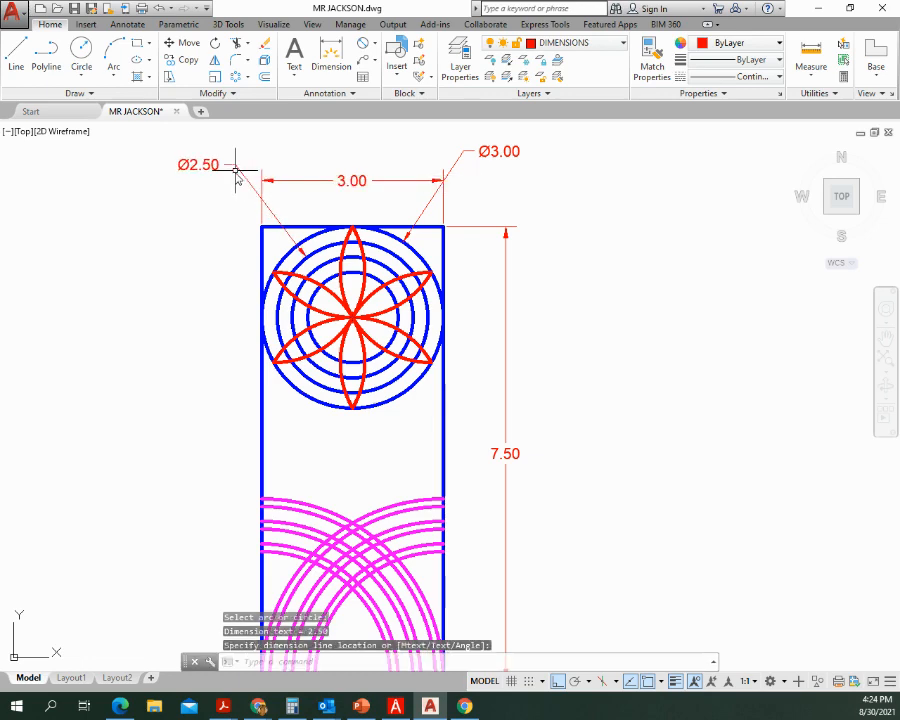
# Step: Add diameter dimensions to the two inner concentric circles, the third labelled at lower right and the innermost at lower left
pyautogui.press('Return')
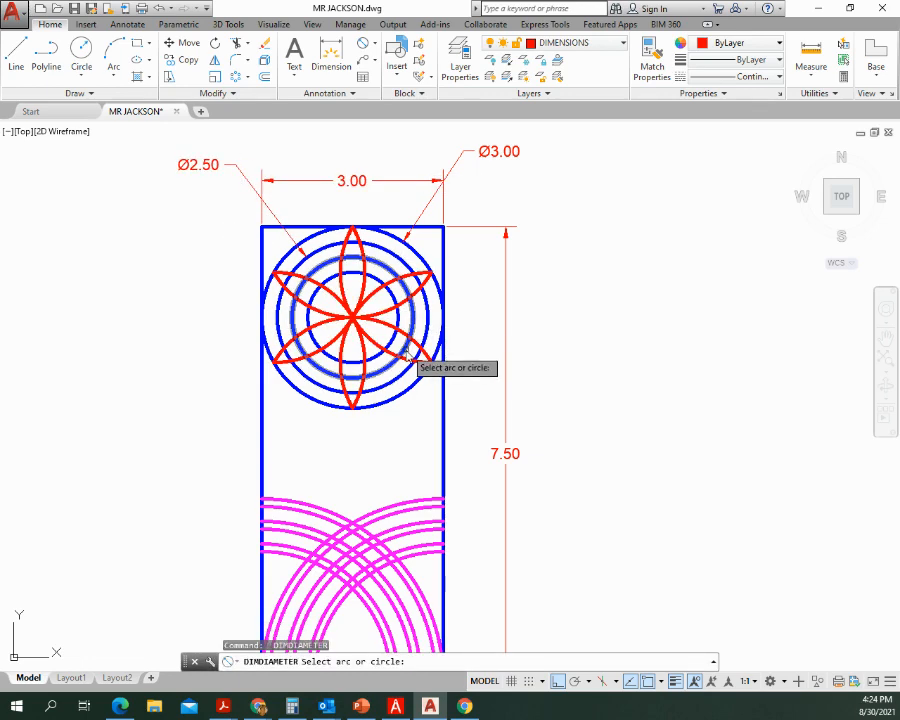
pyautogui.click(404, 353)
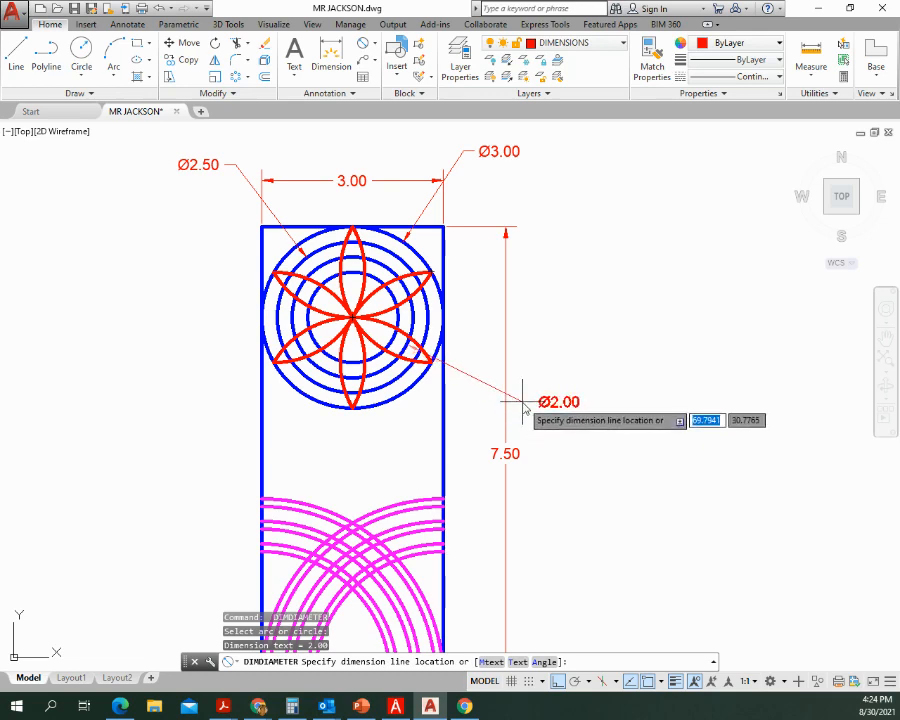
pyautogui.click(521, 401)
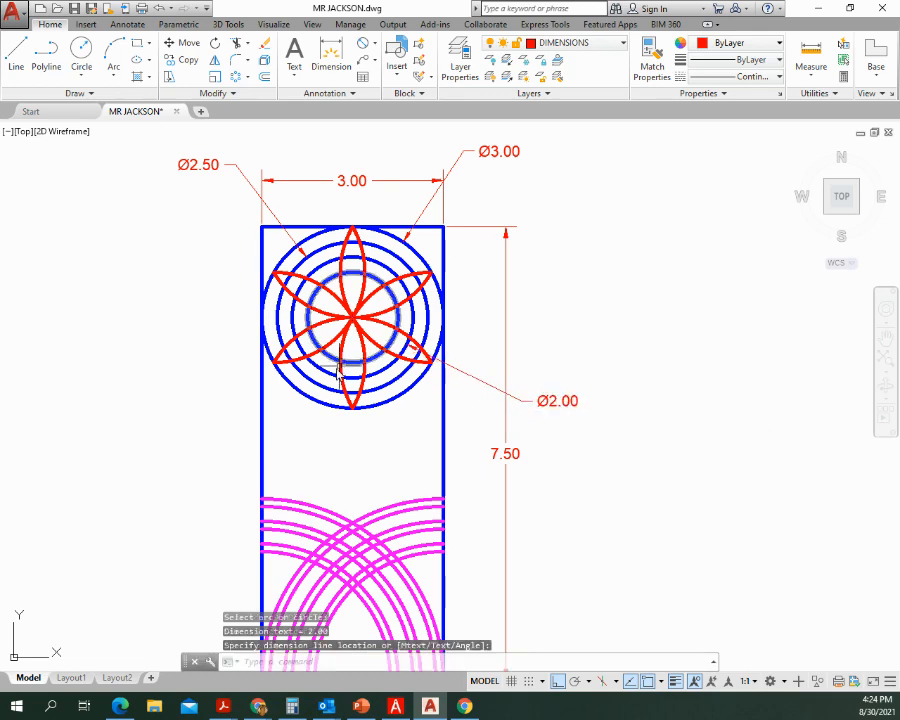
pyautogui.press('Return')
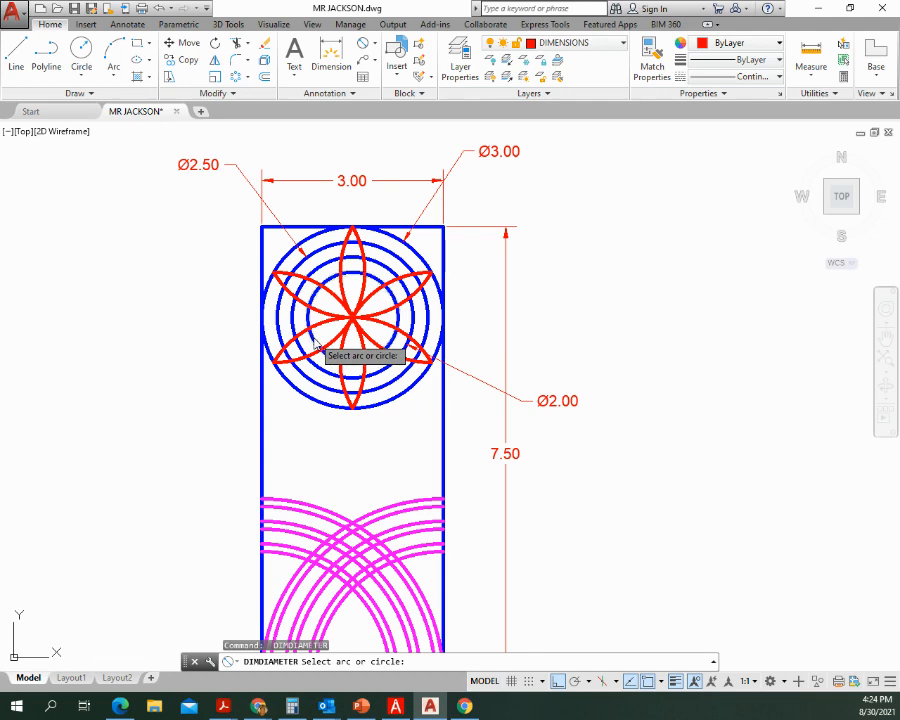
pyautogui.click(315, 343)
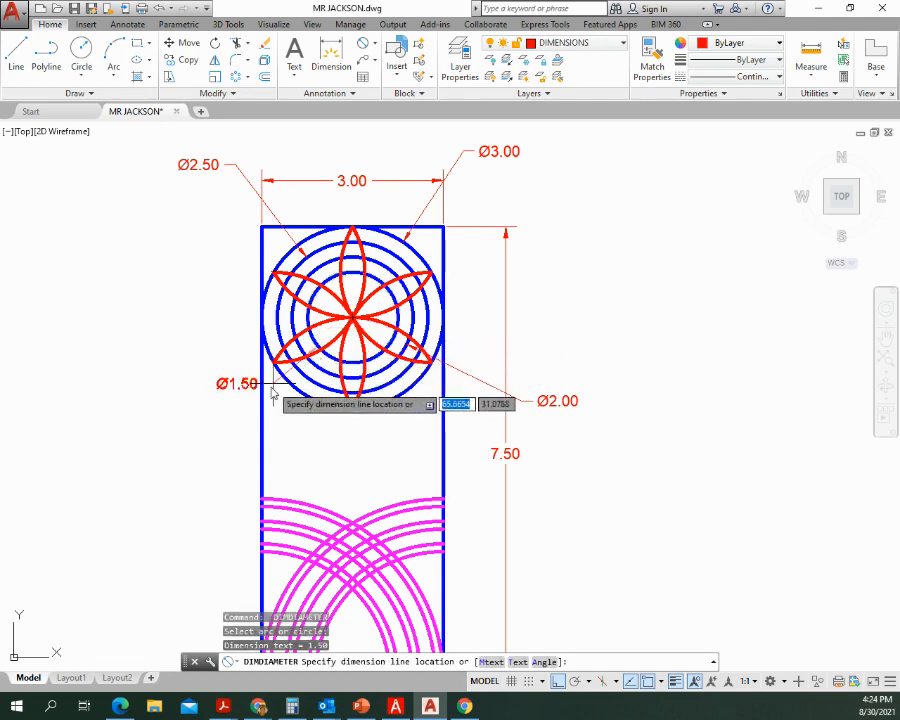
pyautogui.click(231, 419)
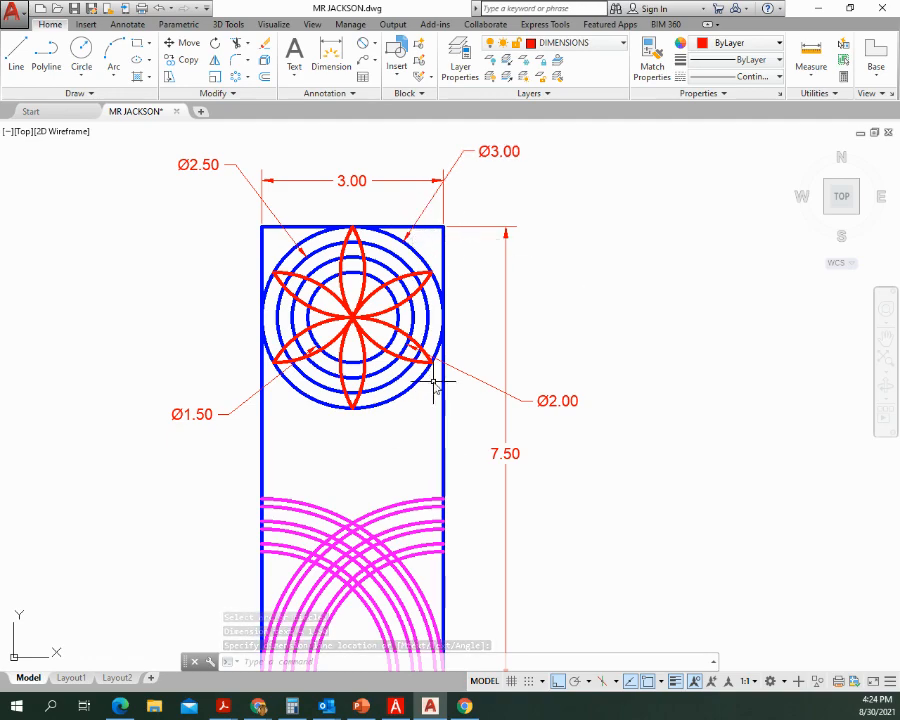
# Step: Add a linear dimension below the rectangle between the lower ends of the outermost pair of magenta arcs at its bottom-left corner
pyautogui.moveTo(366, 463)
pyautogui.mouseDown(button='middle')
pyautogui.moveTo(372, 240)
pyautogui.moveTo(370, 258)
pyautogui.mouseUp(button='middle')
pyautogui.scroll(4, 311, 481)
pyautogui.scroll(2, 306, 466)
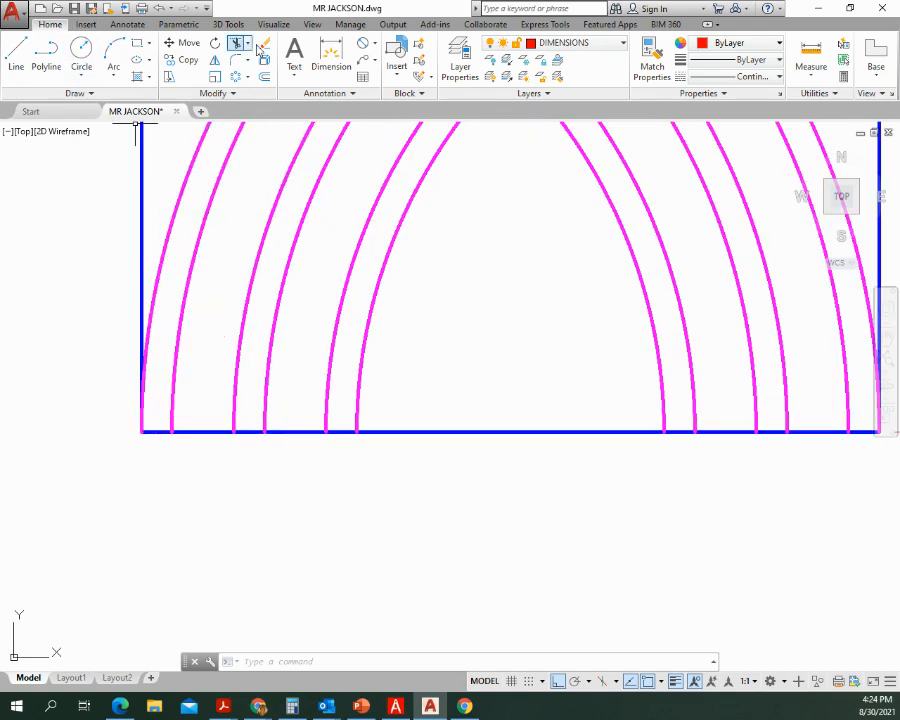
pyautogui.click(375, 46)
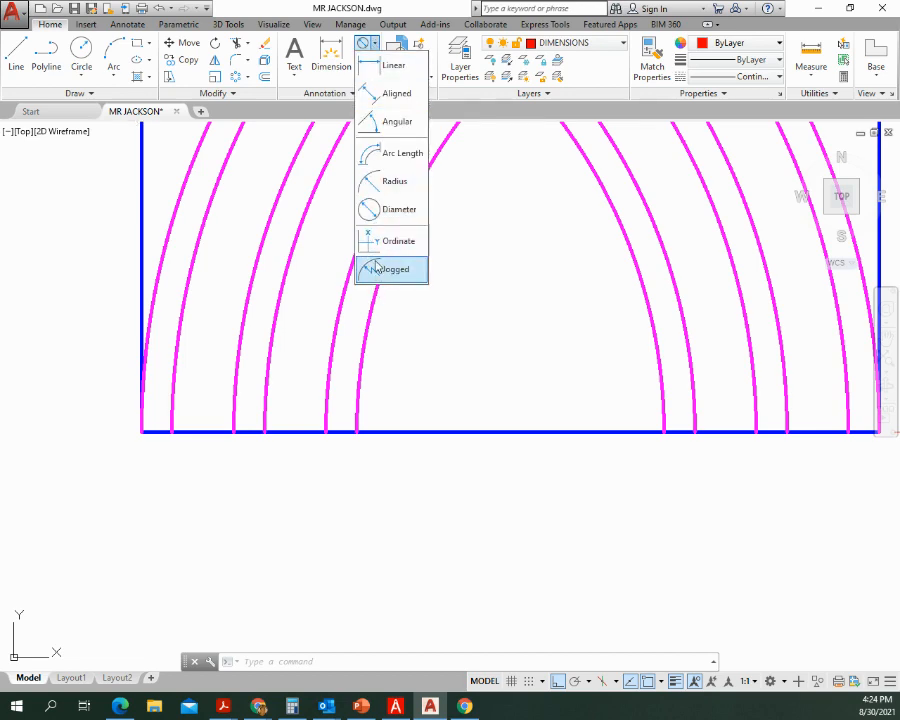
pyautogui.click(380, 65)
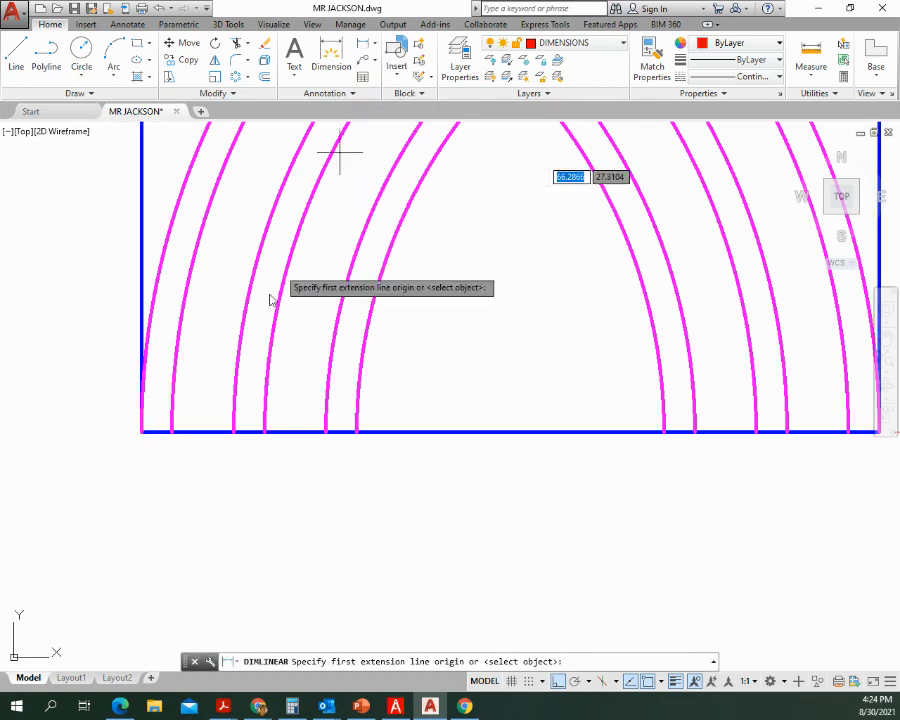
pyautogui.click(141, 432)
pyautogui.click(172, 432)
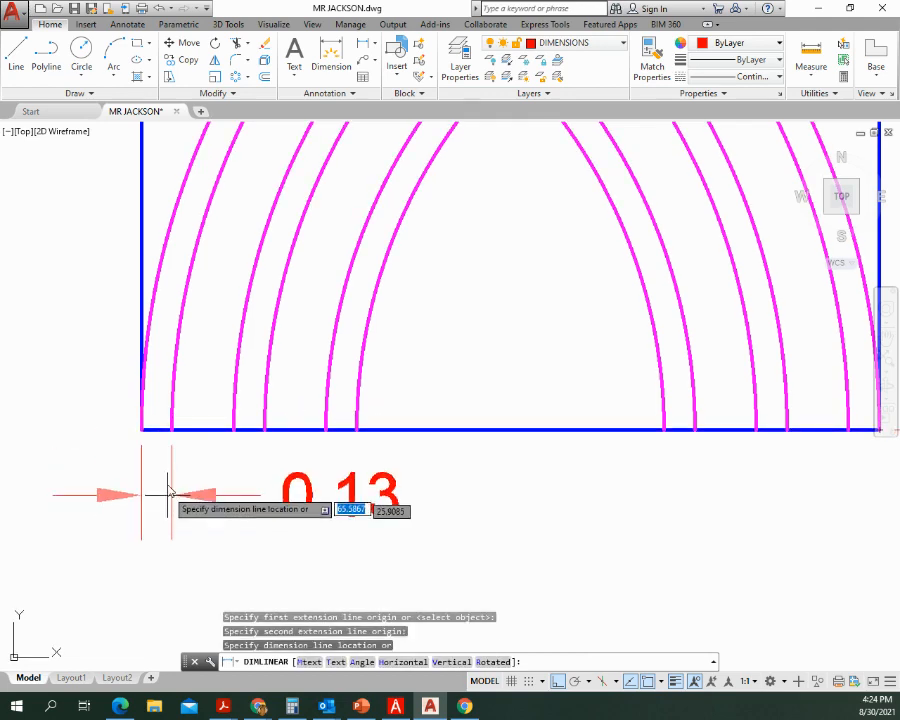
pyautogui.click(168, 552)
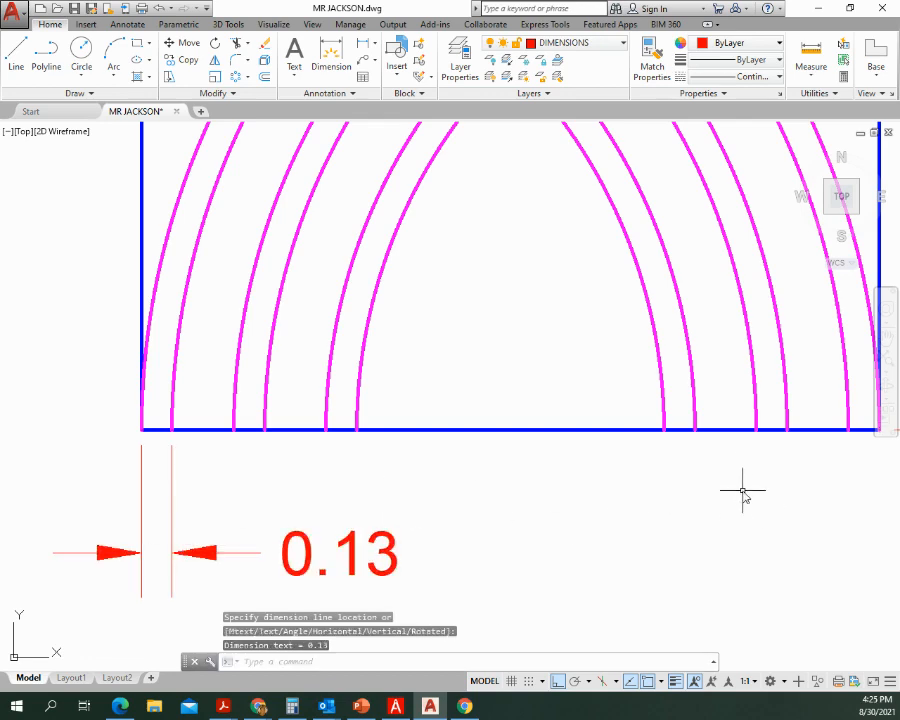
# Step: Dimension the gap between the first and second arc pairs near the bottom-right corner, in line with the arc spacing dimension at left
pyautogui.moveTo(743, 491); pyautogui.dragTo(631, 474, button='middle')
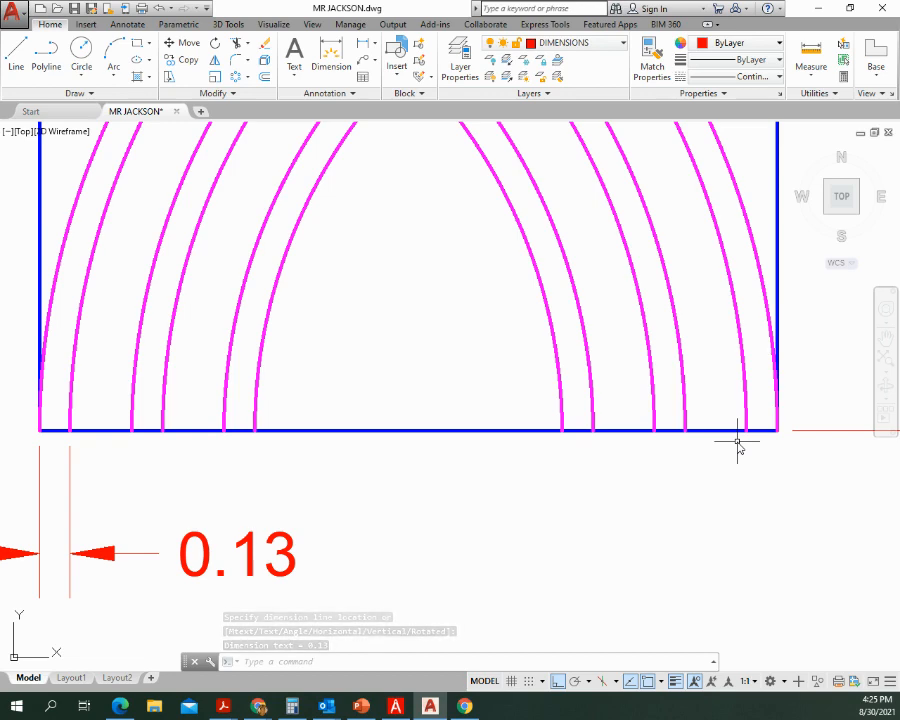
pyautogui.press('Return')
pyautogui.click(746, 431)
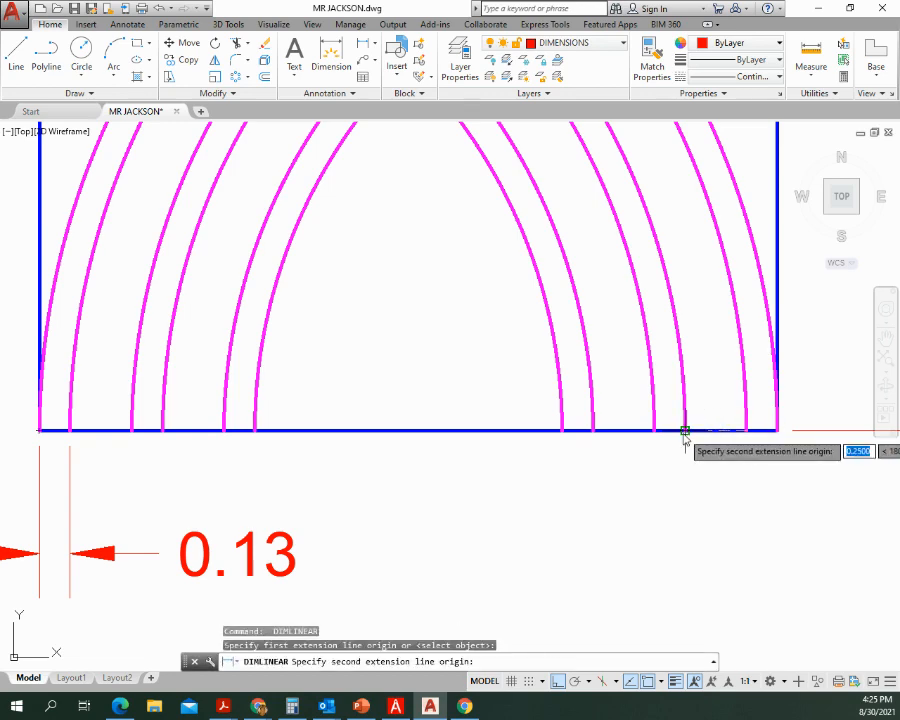
pyautogui.click(685, 431)
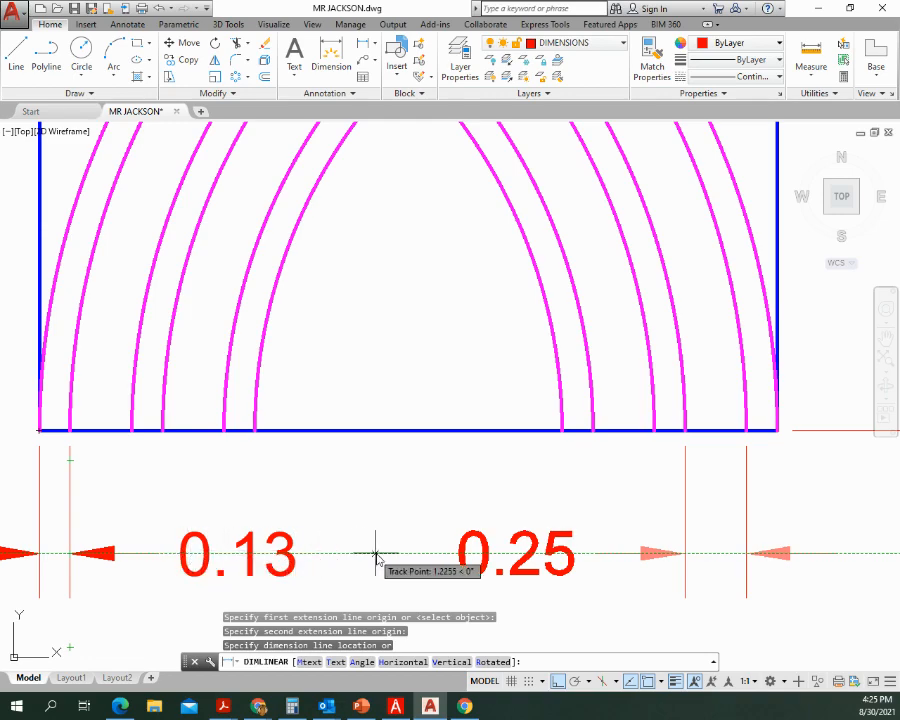
pyautogui.click(342, 550)
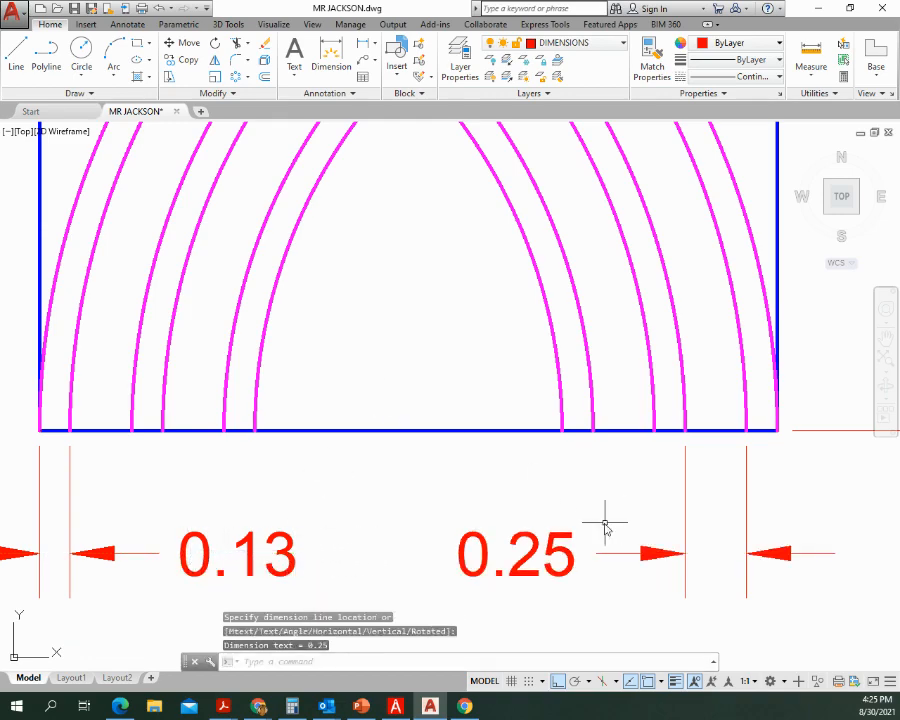
pyautogui.moveTo(604, 524); pyautogui.dragTo(469, 373, button='middle')
pyautogui.scroll(-4, 472, 370)
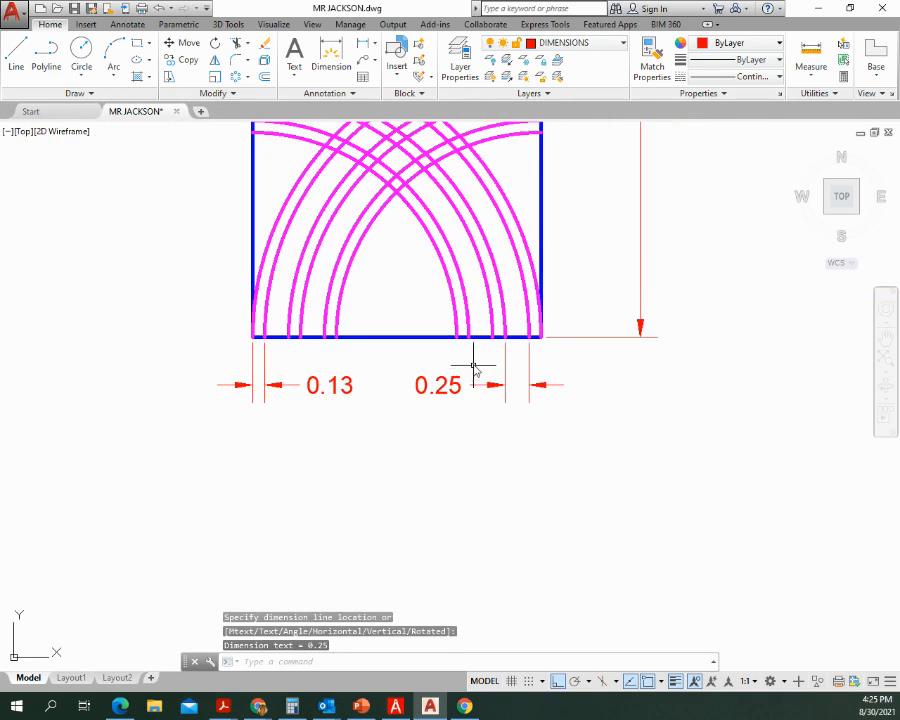
pyautogui.moveTo(460, 299); pyautogui.dragTo(466, 444, button='middle')
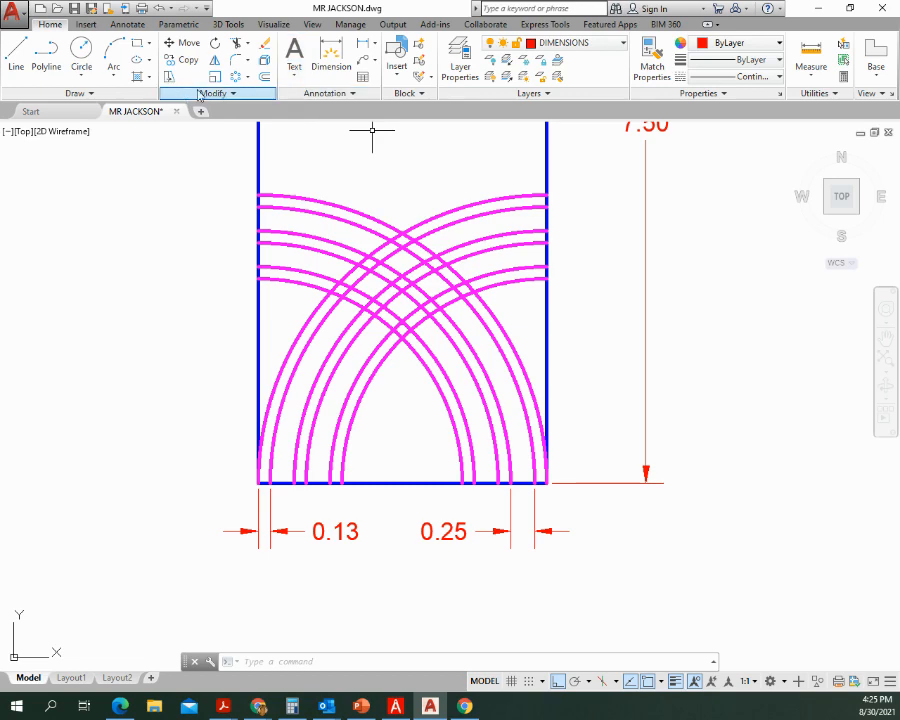
pyautogui.click(375, 45)
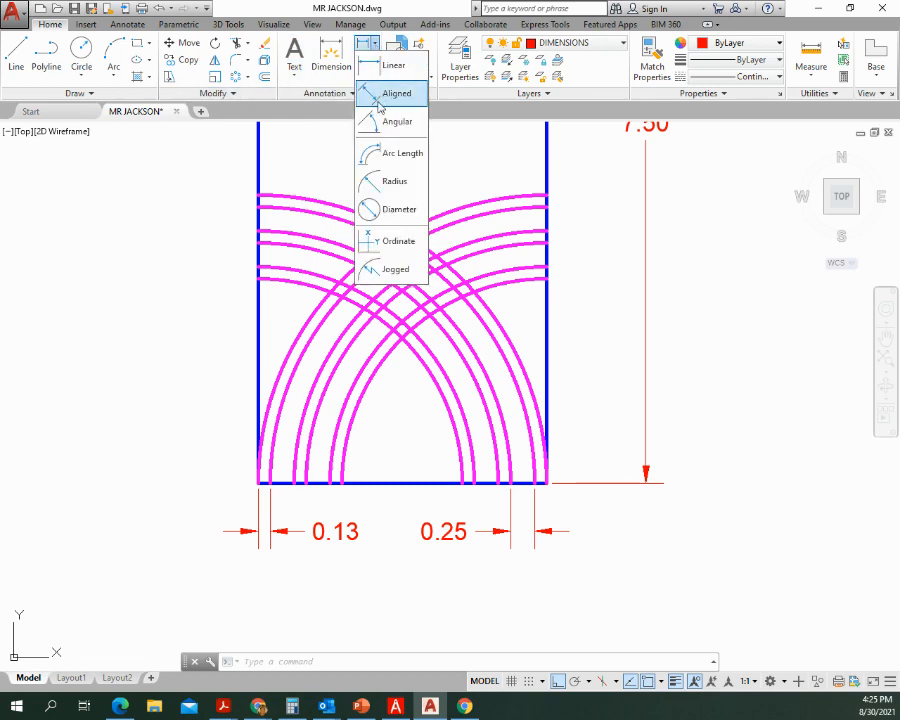
pyautogui.click(394, 181)
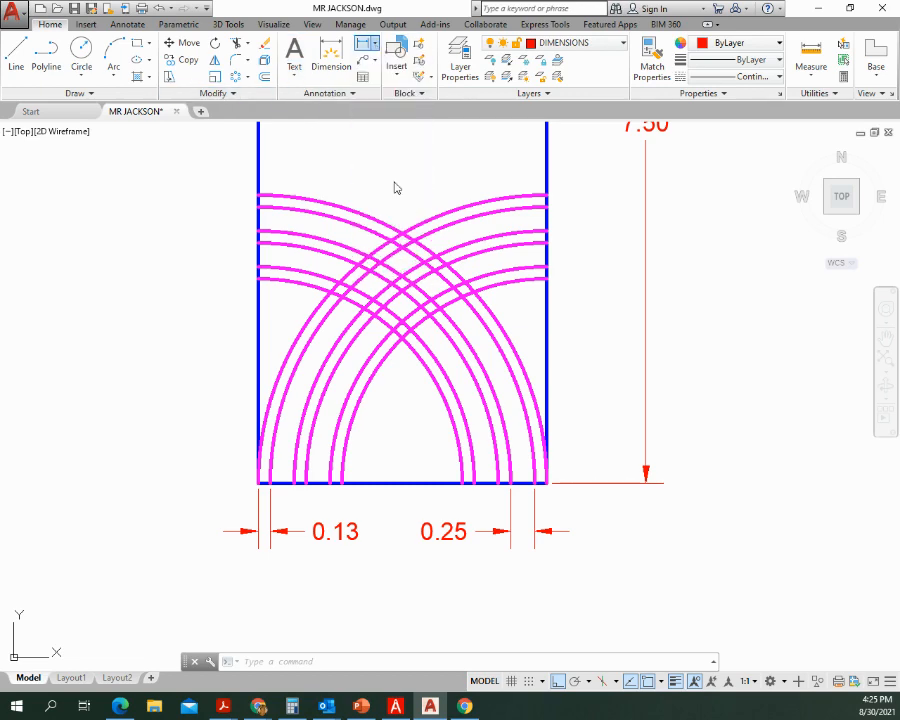
pyautogui.click(381, 376)
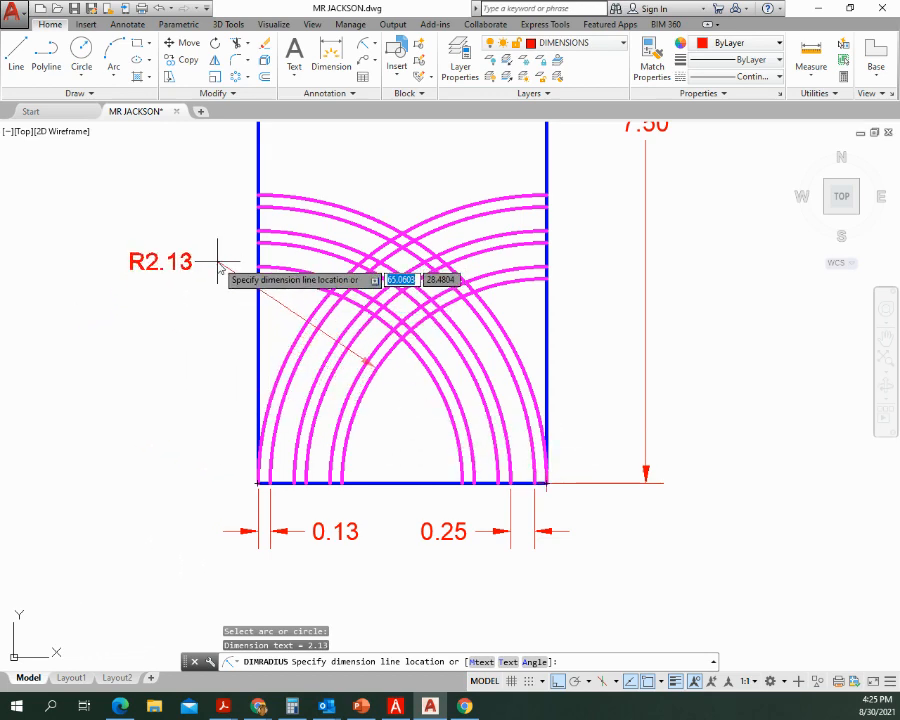
pyautogui.press('Escape')
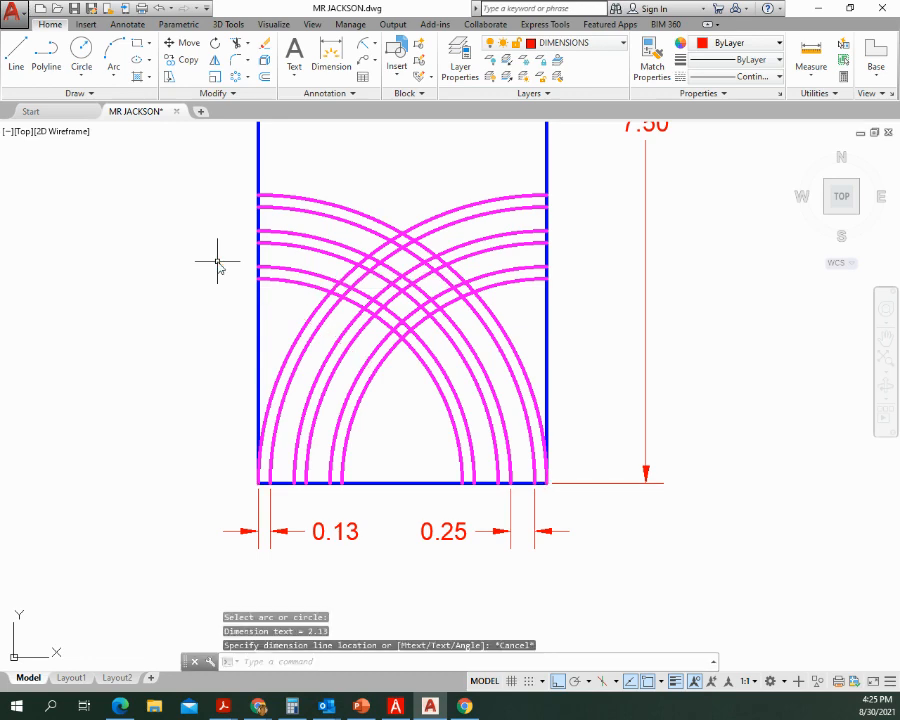
pyautogui.press('Return')
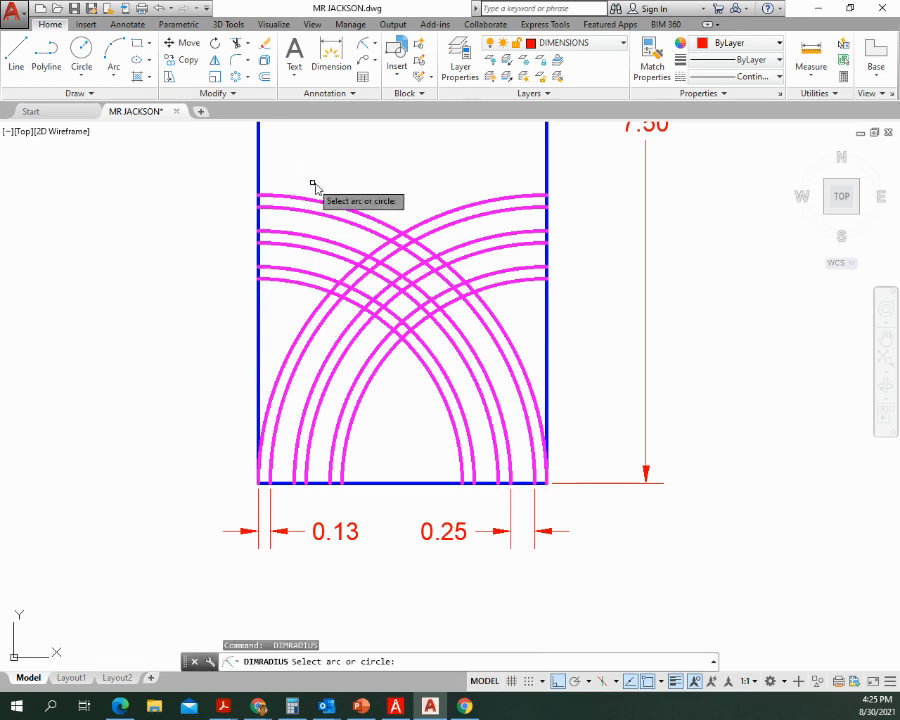
pyautogui.click(340, 204)
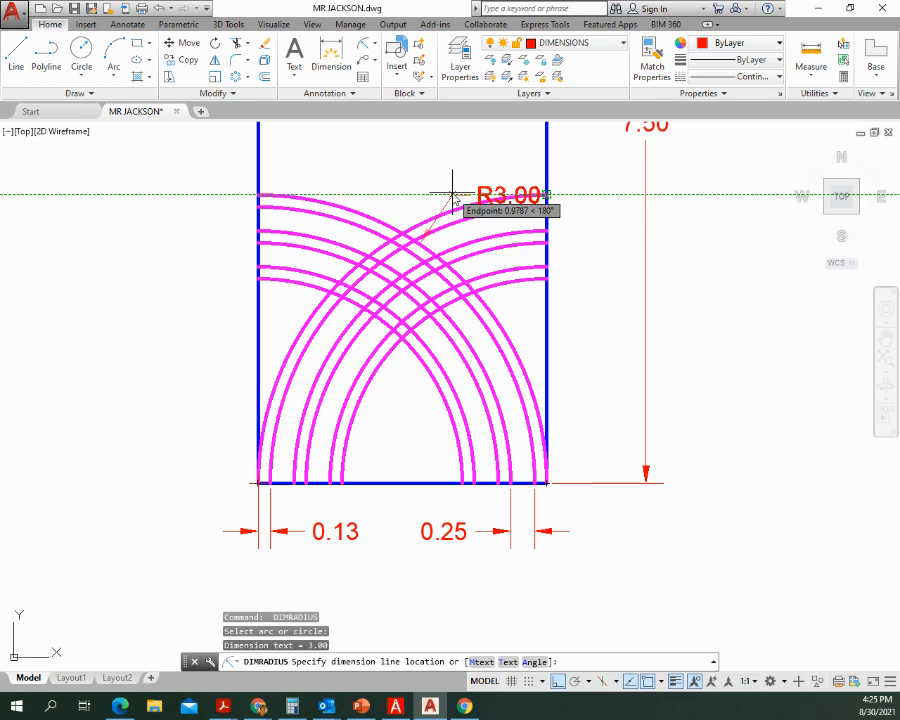
pyautogui.press('Escape')
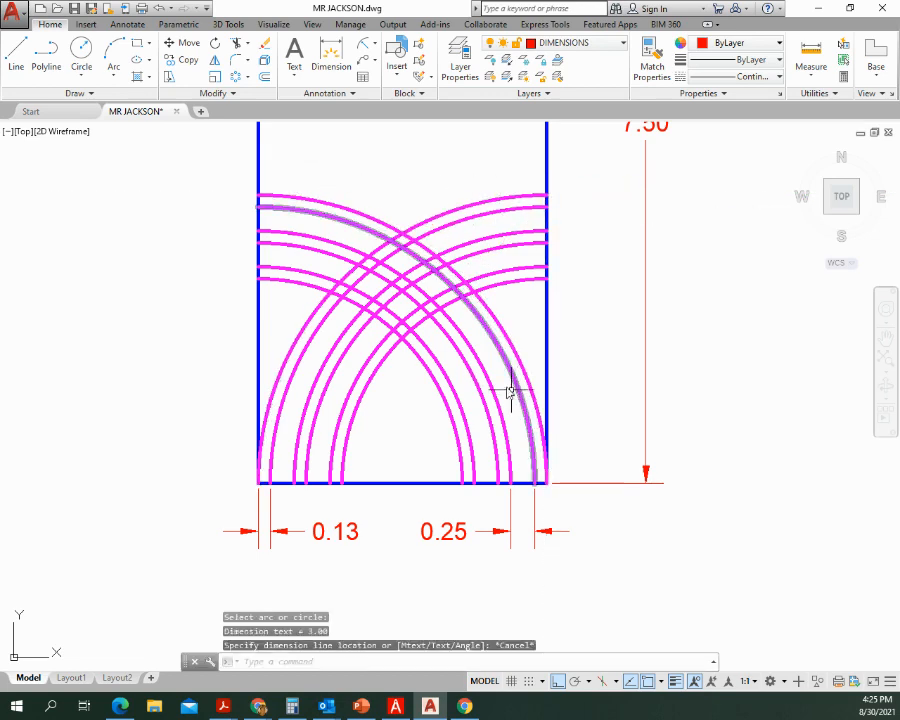
# Step: Copy the shim drawing's border and title block, with ortho mode off, and place the copy so it frames the dimensioned part
pyautogui.scroll(-2, 421, 305)
pyautogui.scroll(-3, 427, 305)
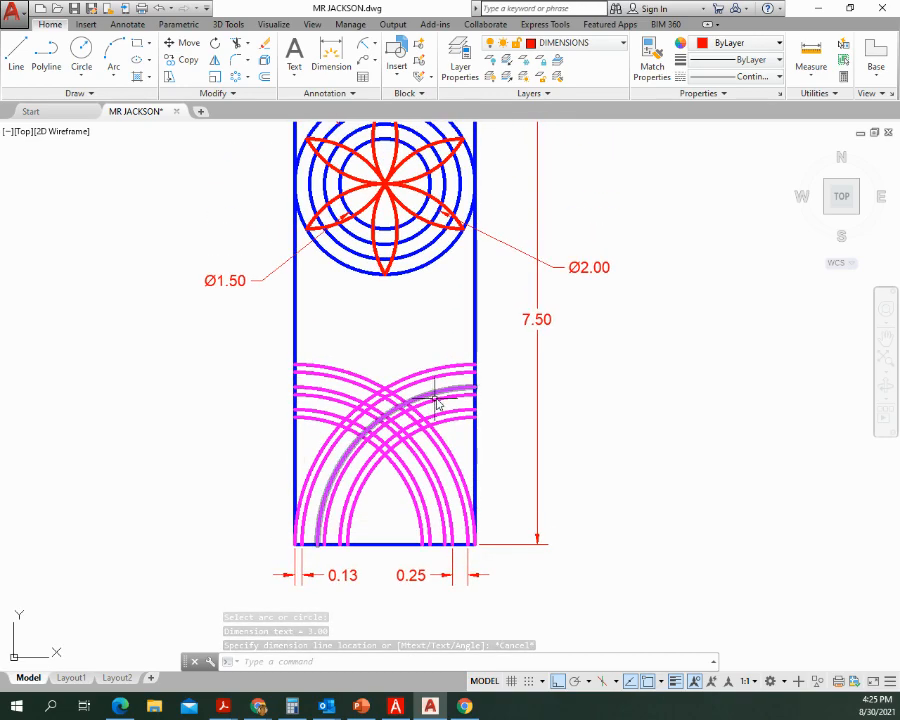
pyautogui.moveTo(474, 311); pyautogui.dragTo(439, 376, button='middle')
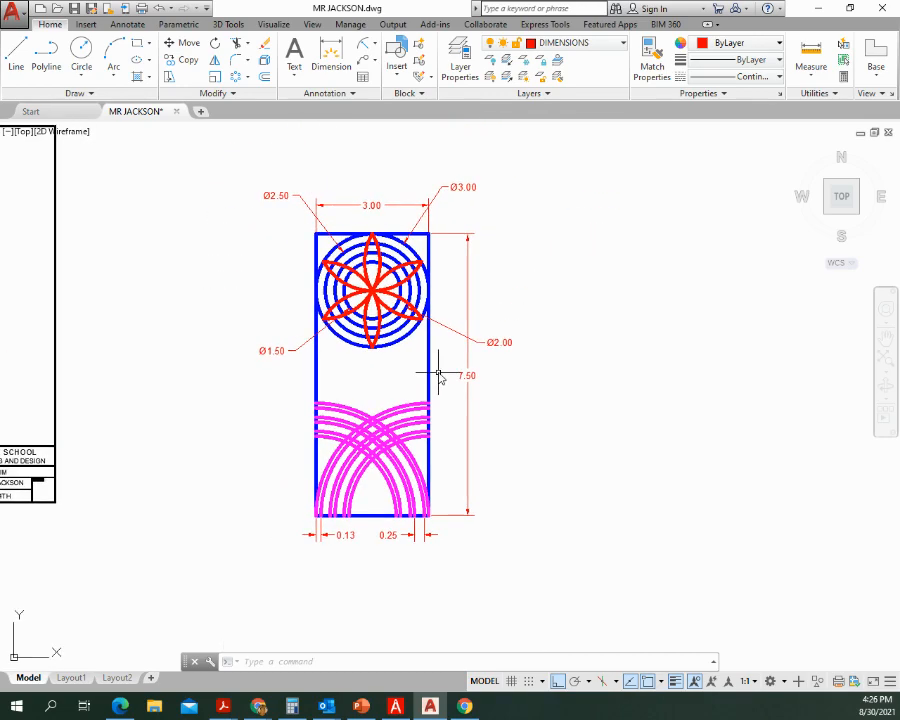
pyautogui.moveTo(215, 283); pyautogui.dragTo(478, 195, button='middle')
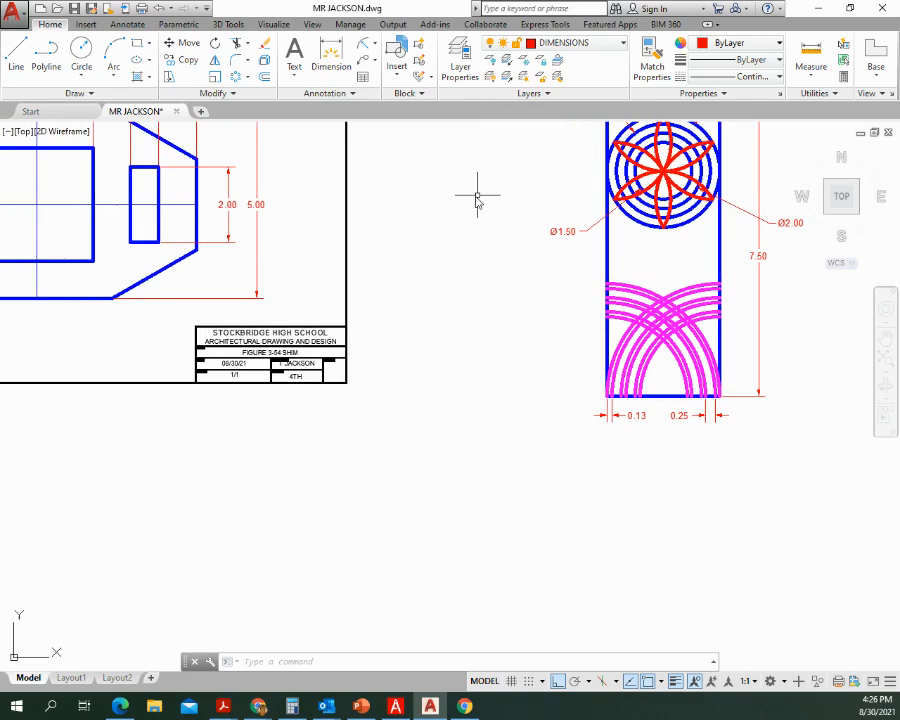
pyautogui.click(187, 62)
pyautogui.click(369, 335)
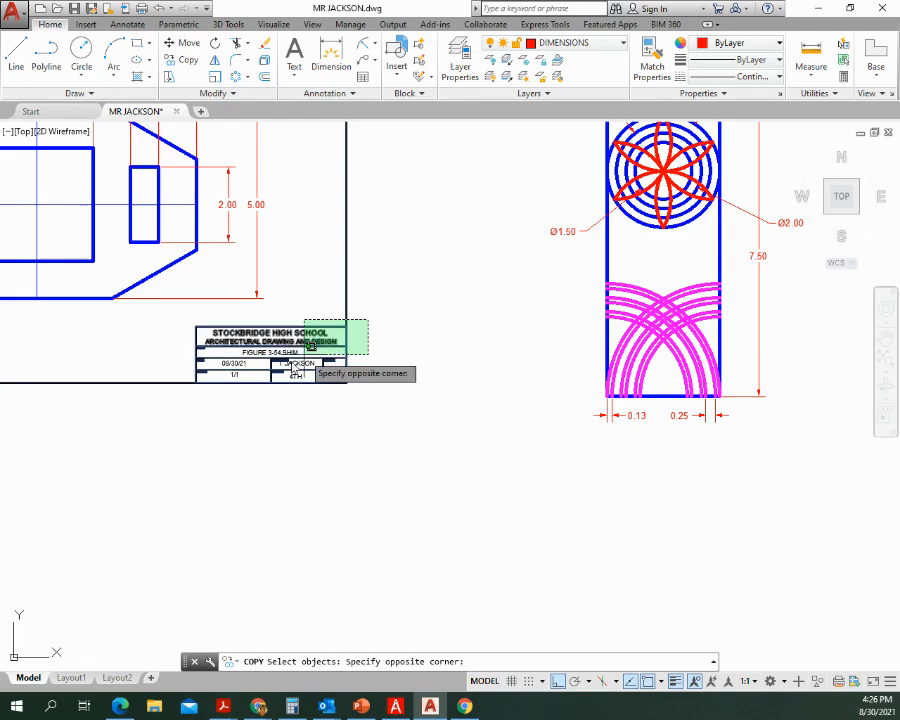
pyautogui.click(165, 398)
pyautogui.press('Return')
pyautogui.click(108, 410)
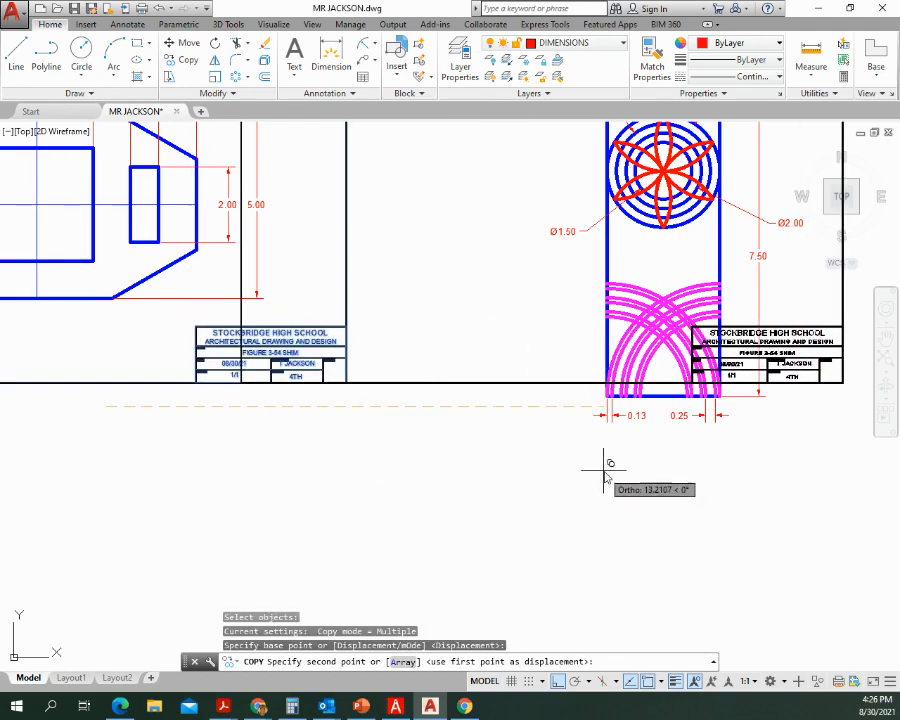
pyautogui.moveTo(606, 464); pyautogui.dragTo(258, 455, button='middle')
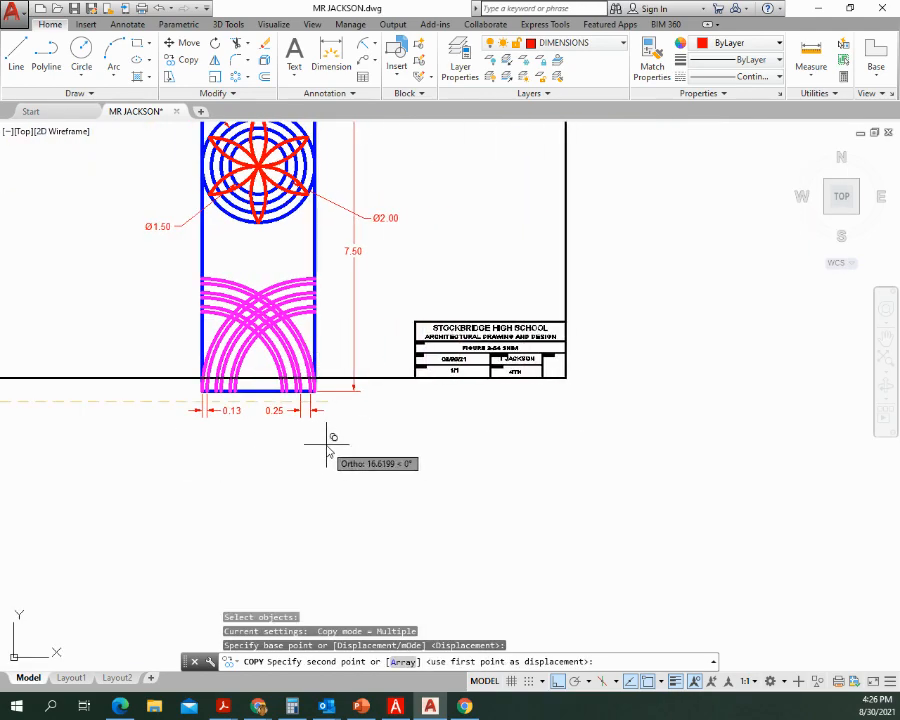
pyautogui.click(558, 681)
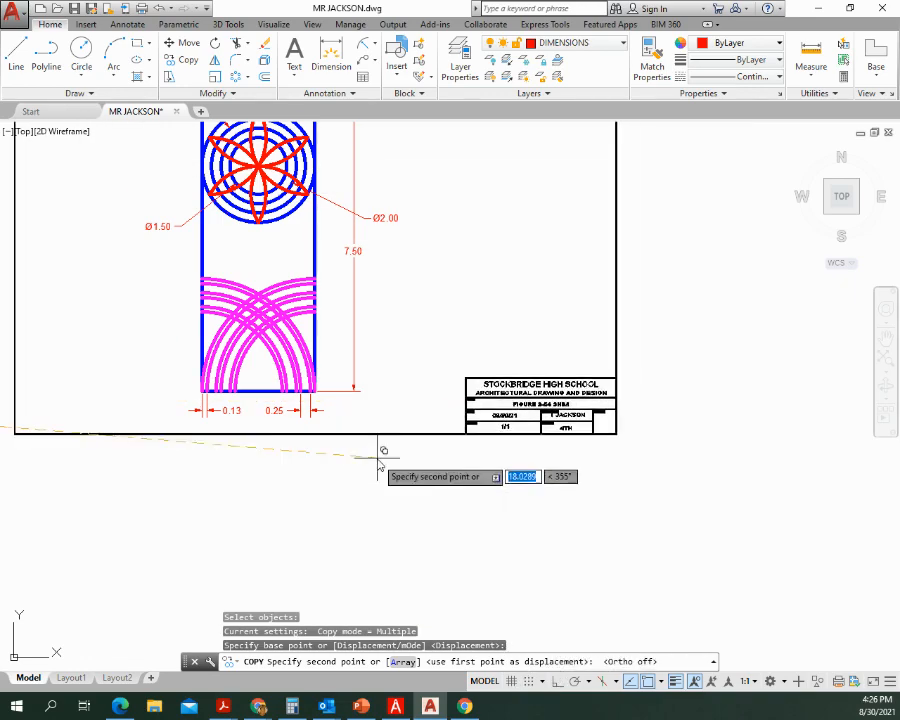
pyautogui.moveTo(378, 470)
pyautogui.mouseDown(button='middle')
pyautogui.moveTo(448, 530)
pyautogui.moveTo(566, 596)
pyautogui.mouseUp(button='middle')
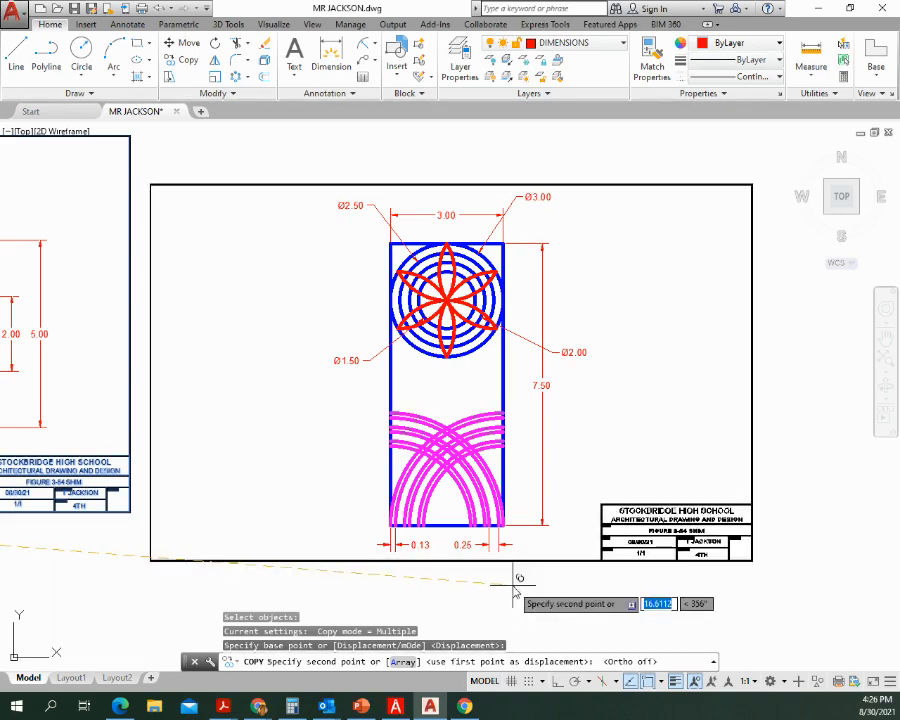
pyautogui.click(515, 592)
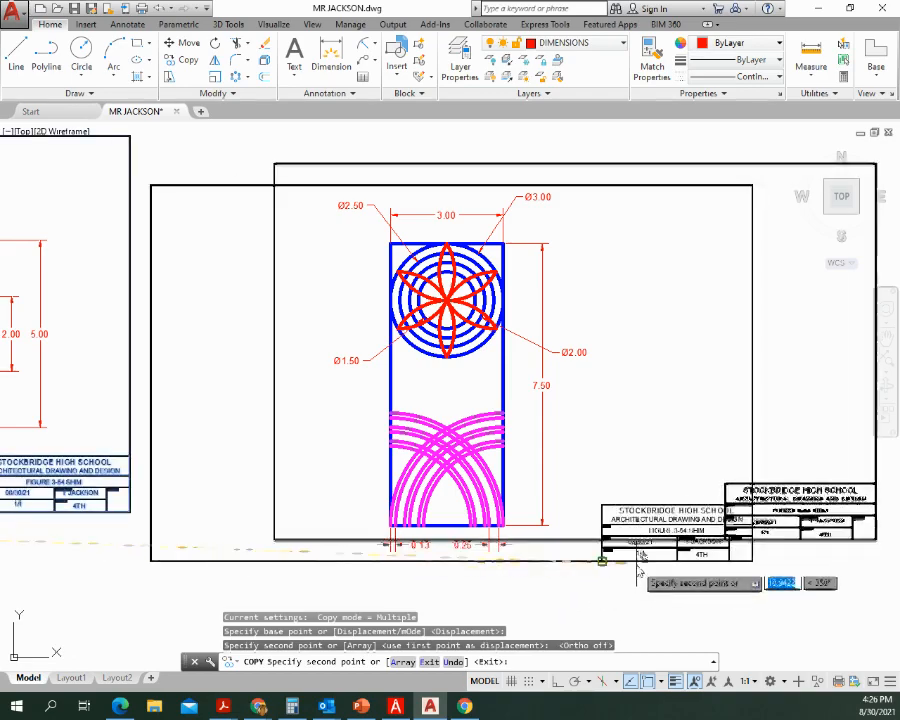
pyautogui.press('Escape')
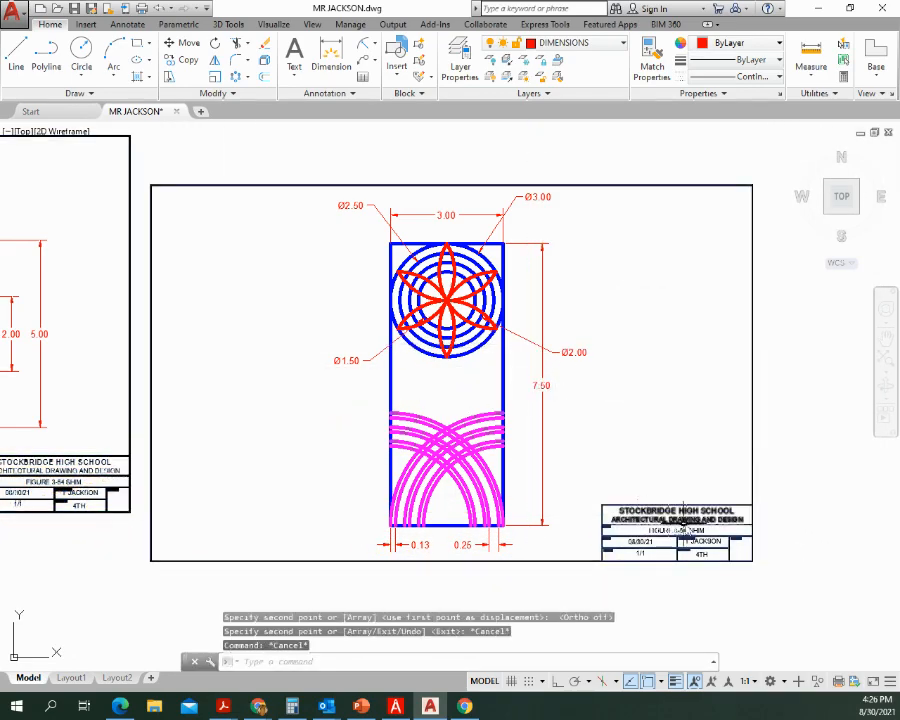
# Step: Change the drawing title in the copied title block to FLOWER BOX
pyautogui.scroll(4, 688, 548)
pyautogui.scroll(5, 688, 548)
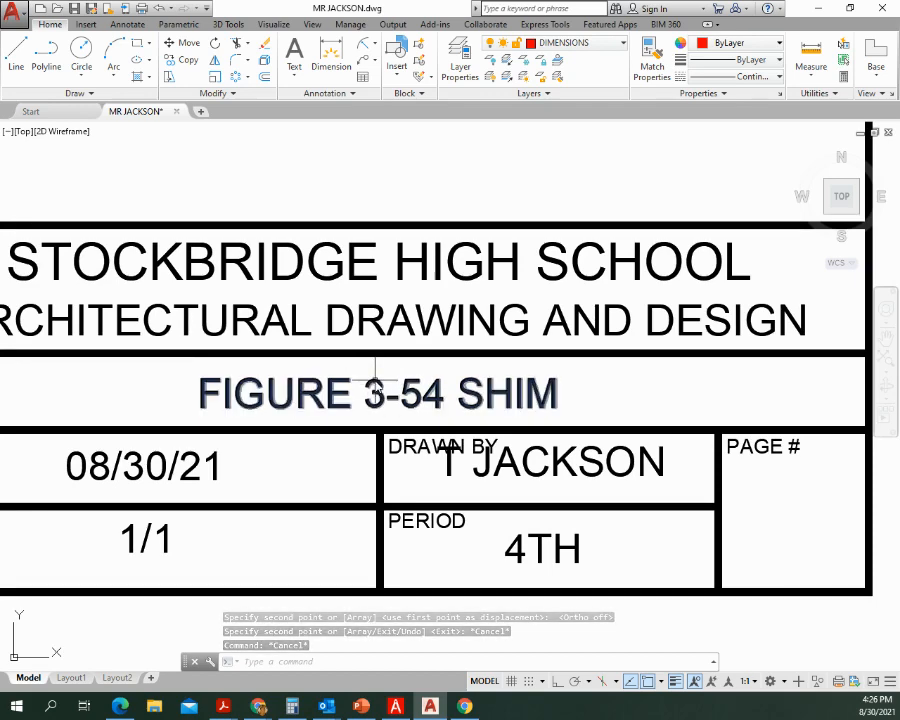
pyautogui.click(368, 395)
pyautogui.doubleClick(500, 407)
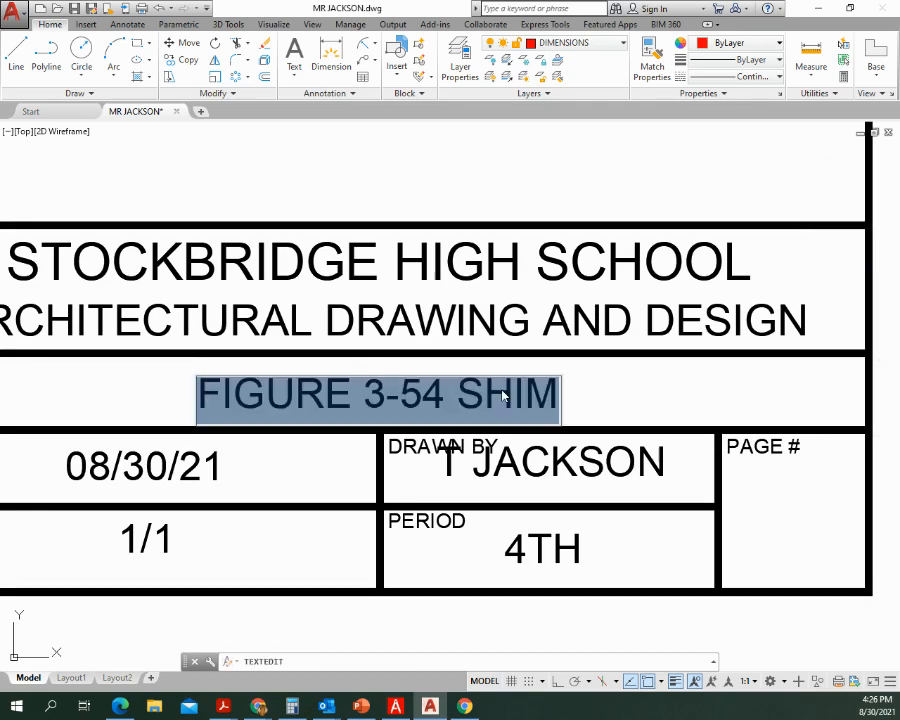
pyautogui.write('F')
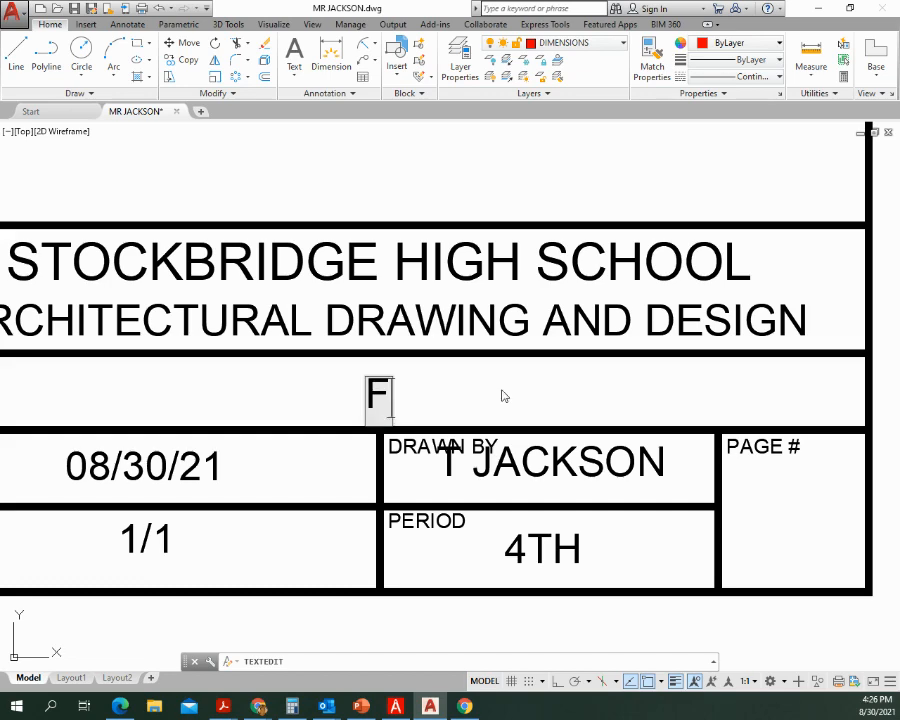
pyautogui.write('LOWER ')
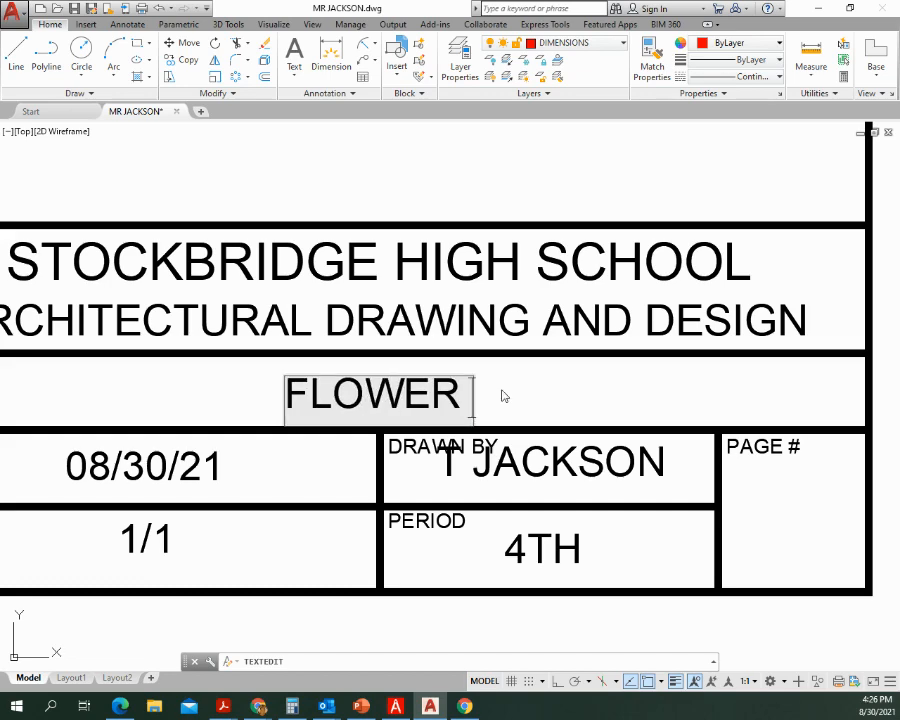
pyautogui.write('BOX')
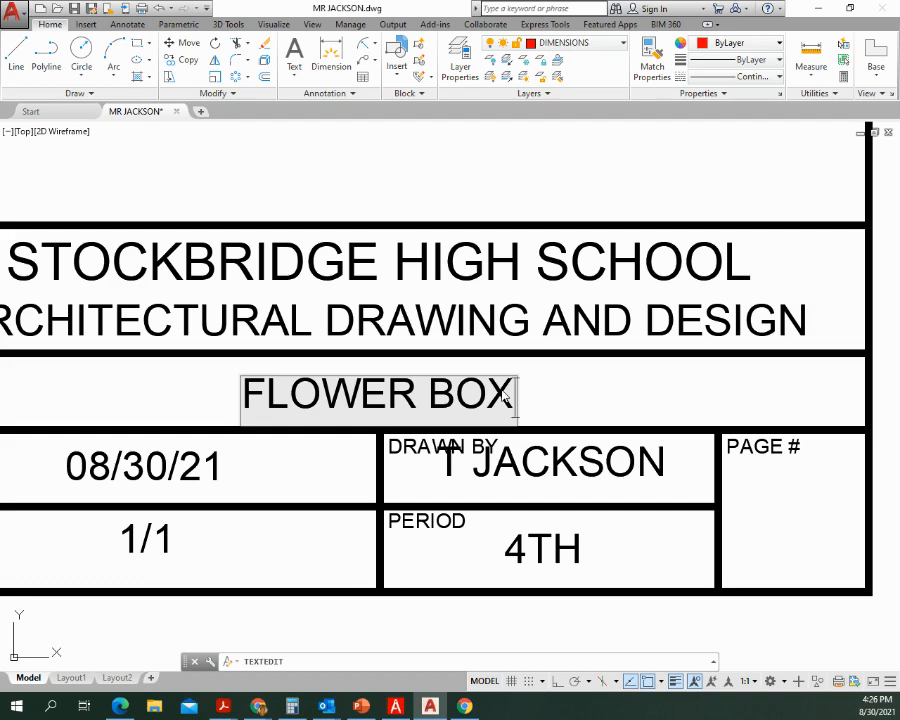
pyautogui.click(188, 410)
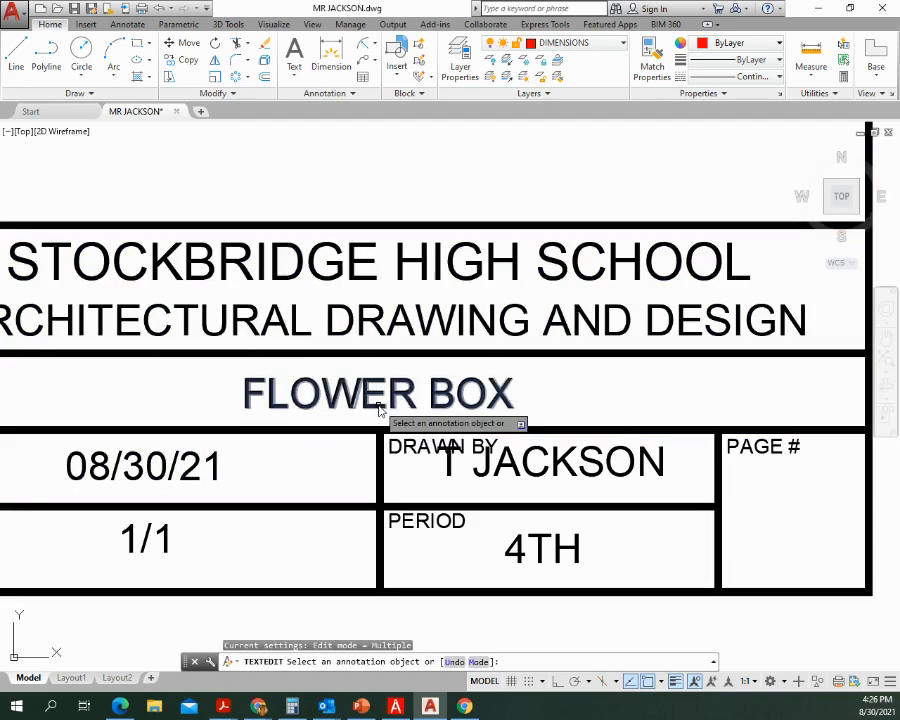
pyautogui.press('Escape')
# Step: Start a PDF export and define its export window from corner to corner of the FLOWER BOX sheet's border
pyautogui.scroll(-6, 455, 346)
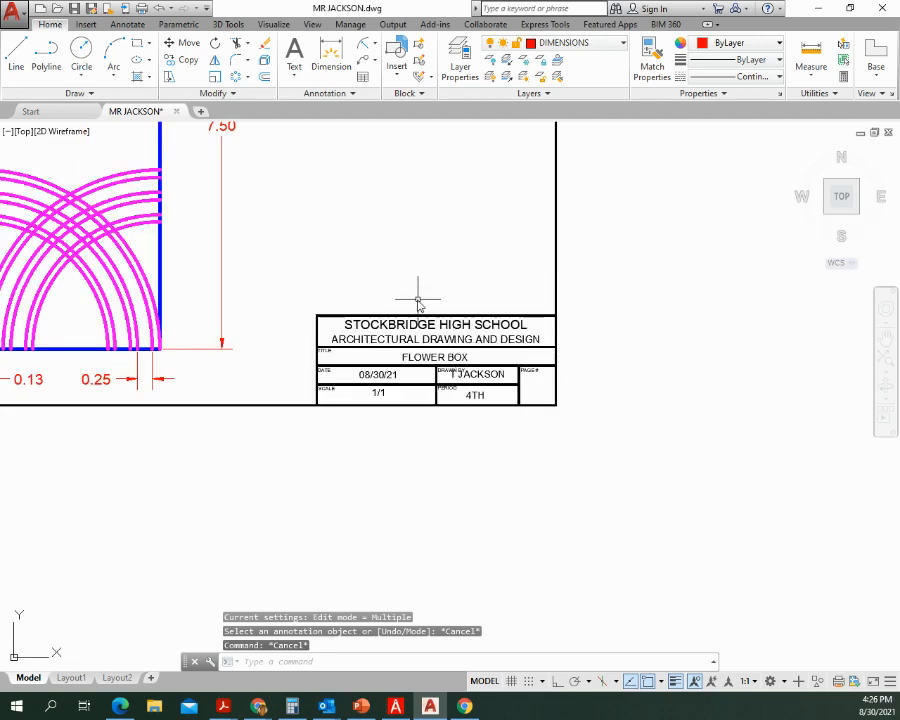
pyautogui.moveTo(425, 322)
pyautogui.mouseDown(button='middle')
pyautogui.moveTo(508, 460)
pyautogui.moveTo(534, 483)
pyautogui.mouseUp(button='middle')
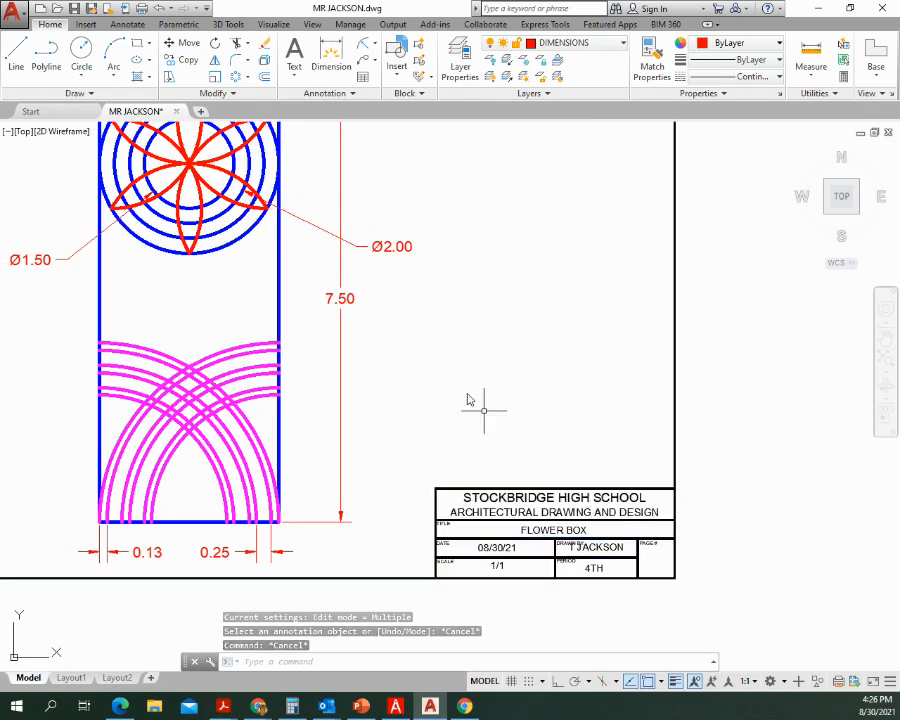
pyautogui.moveTo(466, 394)
pyautogui.mouseDown(button='middle')
pyautogui.moveTo(546, 426)
pyautogui.moveTo(670, 354)
pyautogui.moveTo(672, 397)
pyautogui.mouseUp(button='middle')
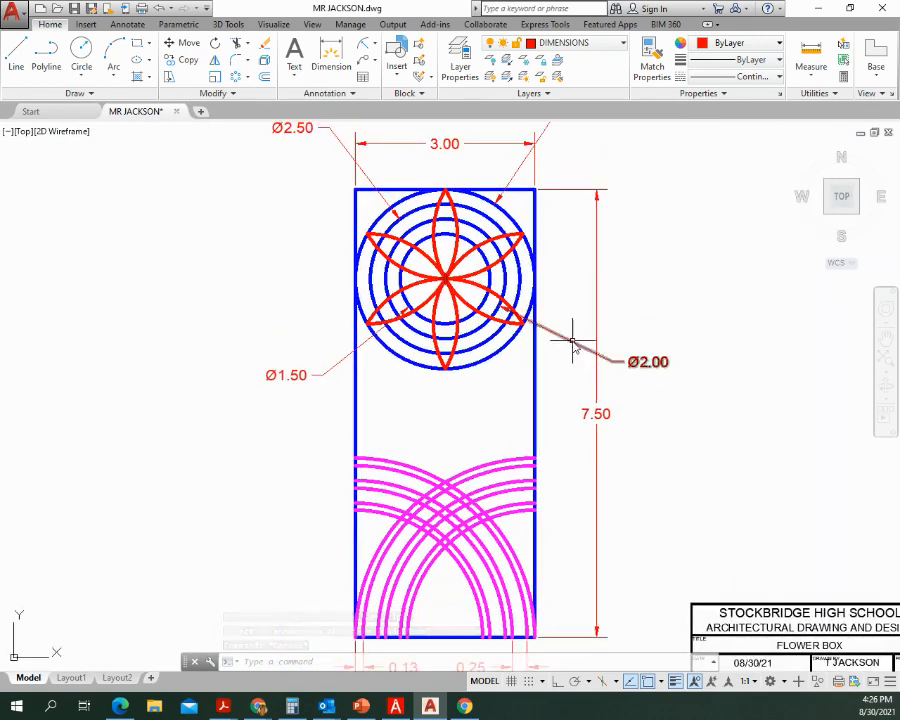
pyautogui.scroll(-2, 574, 342)
pyautogui.scroll(2, 578, 345)
pyautogui.scroll(-2, 581, 350)
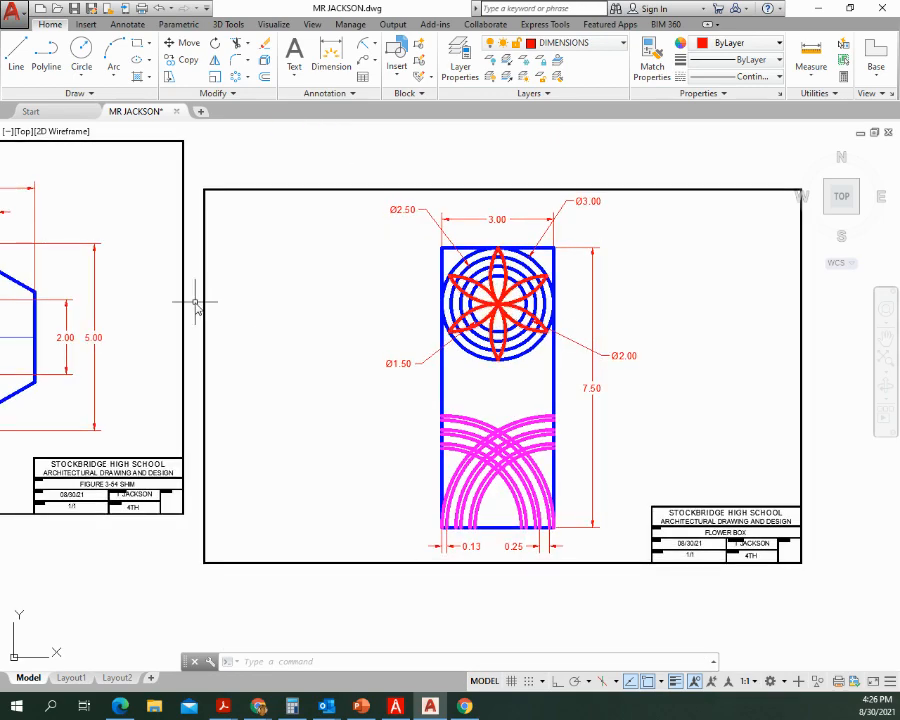
pyautogui.click(12, 12)
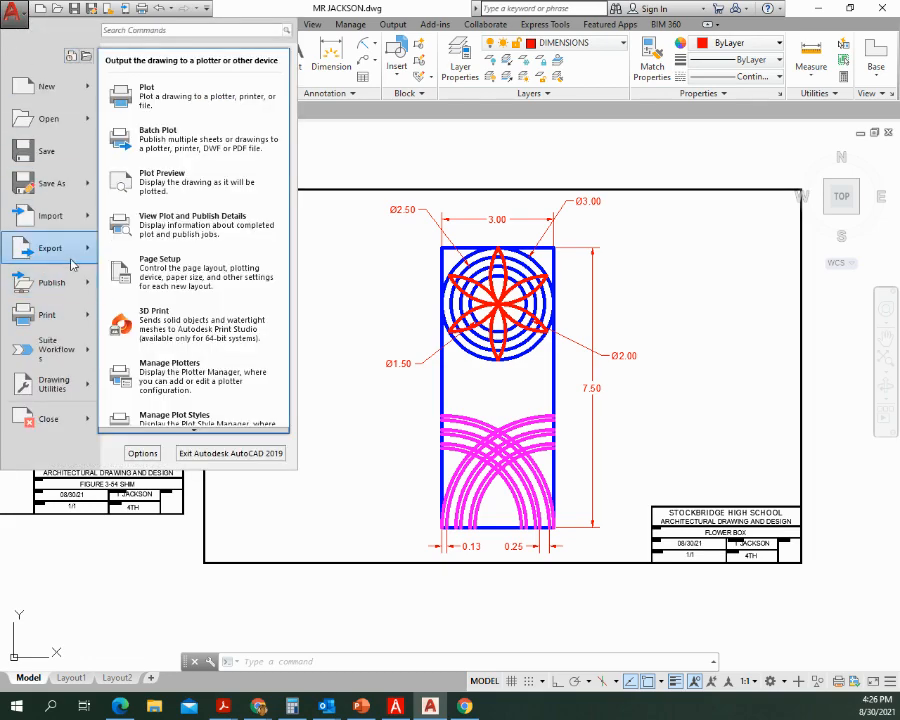
pyautogui.moveTo(50, 248)
pyautogui.click(183, 236)
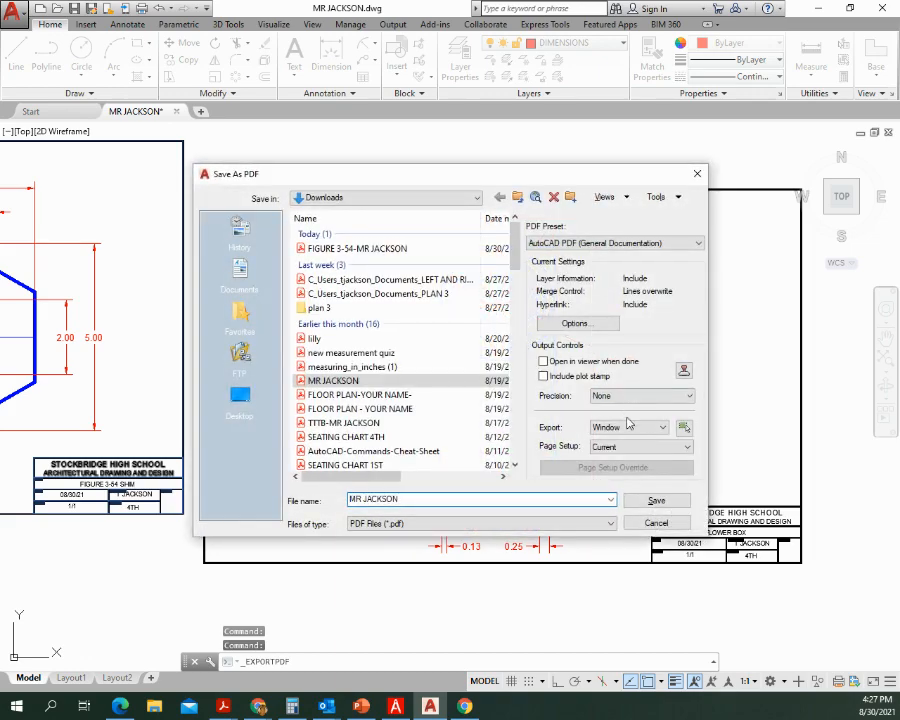
pyautogui.click(684, 428)
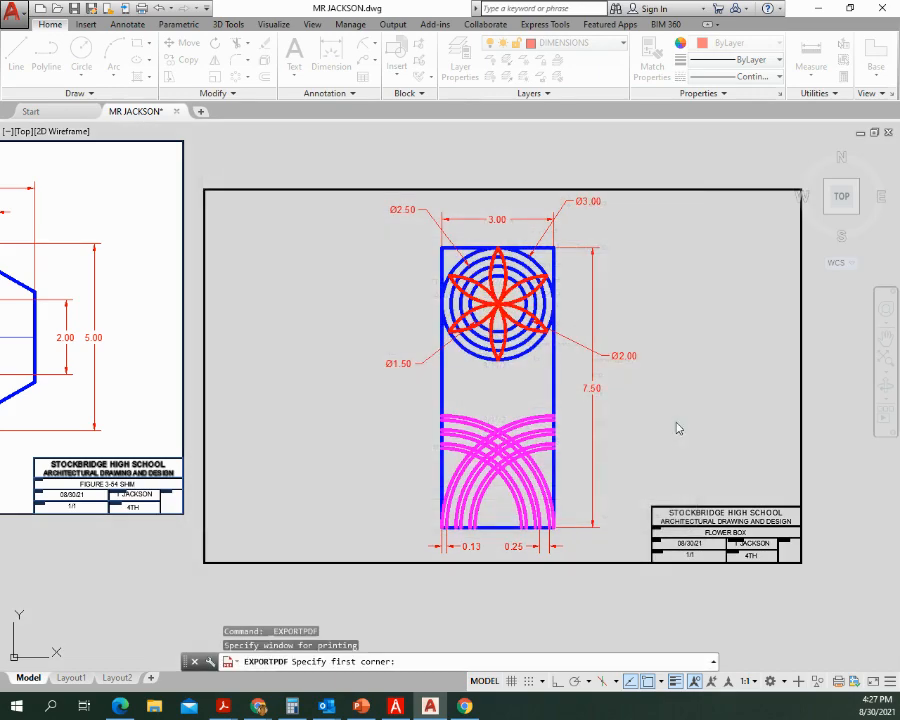
pyautogui.scroll(-4, 274, 276)
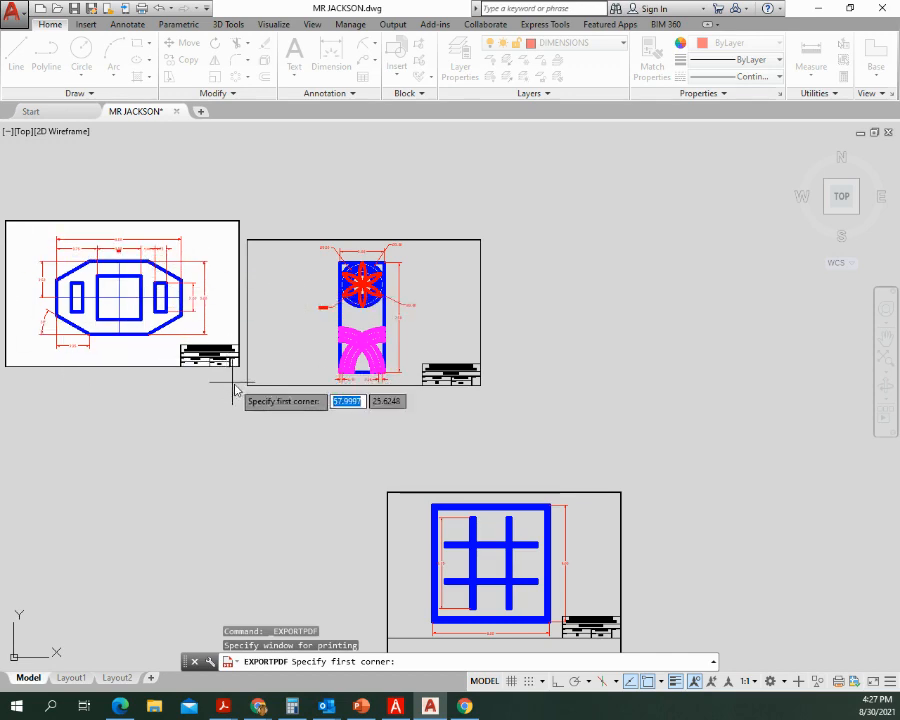
pyautogui.click(247, 240)
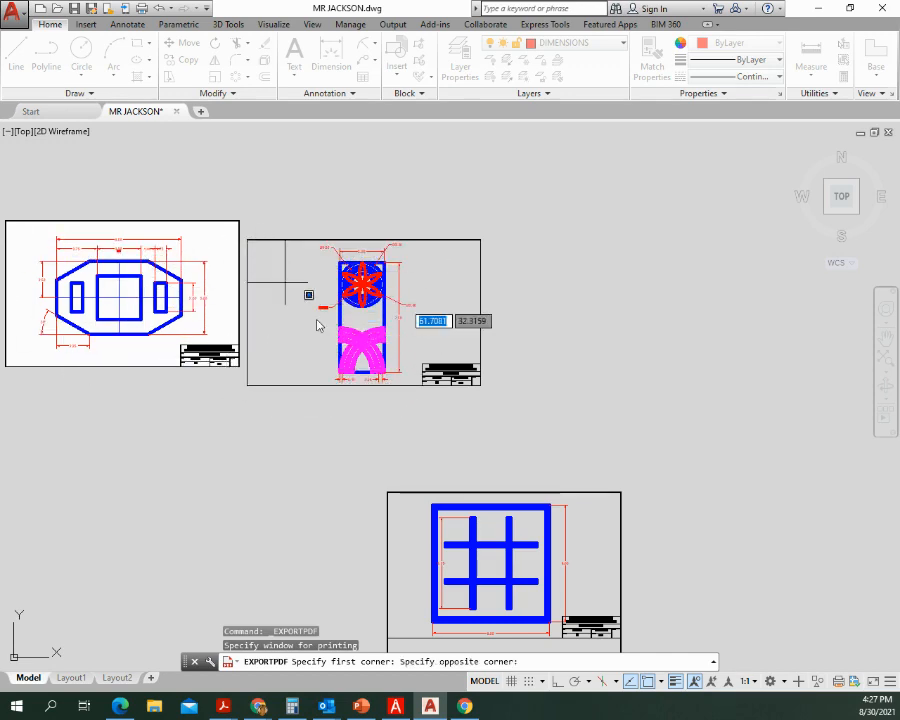
pyautogui.click(481, 386)
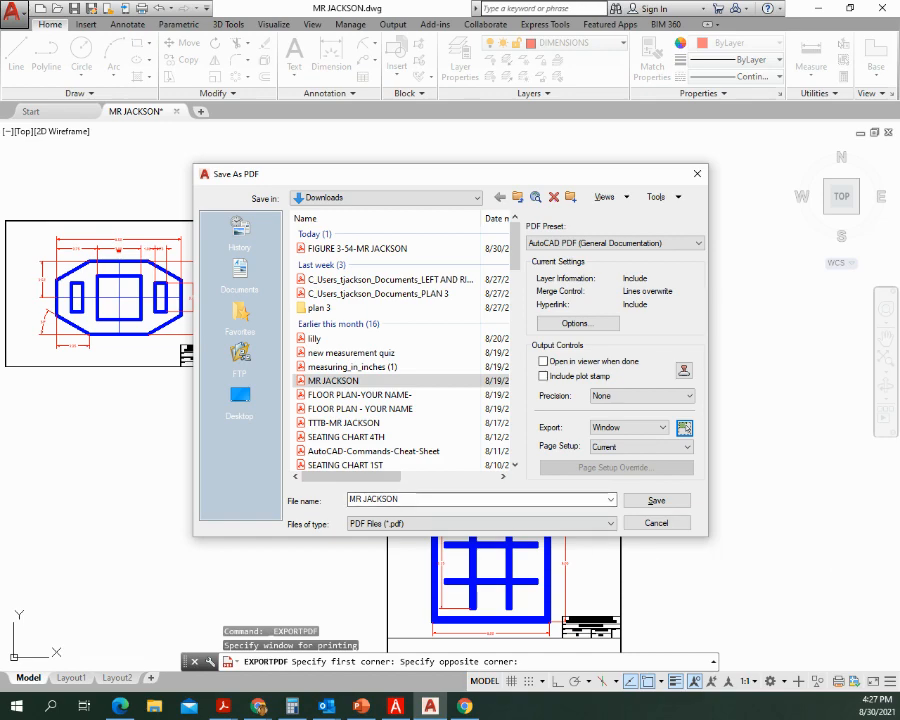
# Step: Save the PDF export to Downloads, prefixing the existing file name with FLOWER BOX-
pyautogui.click(684, 427)
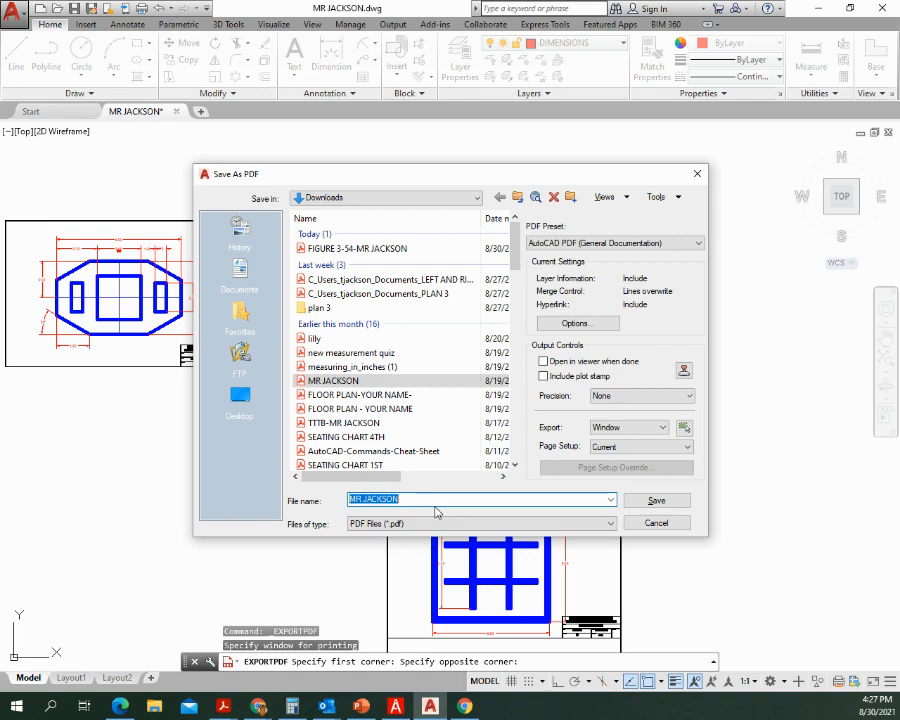
pyautogui.write('FLOWER BOX-')
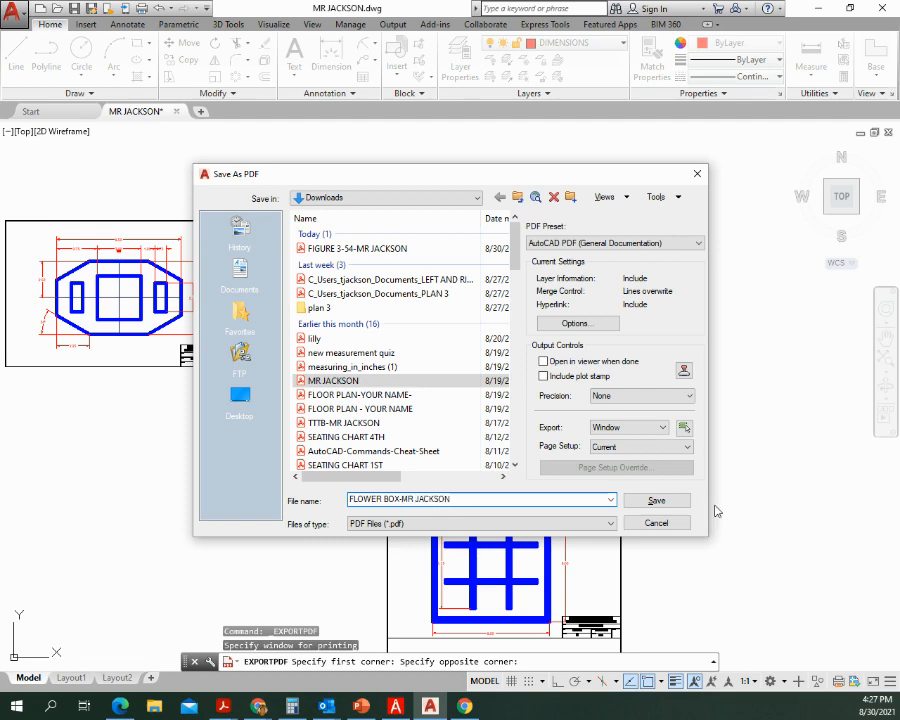
pyautogui.click(676, 504)
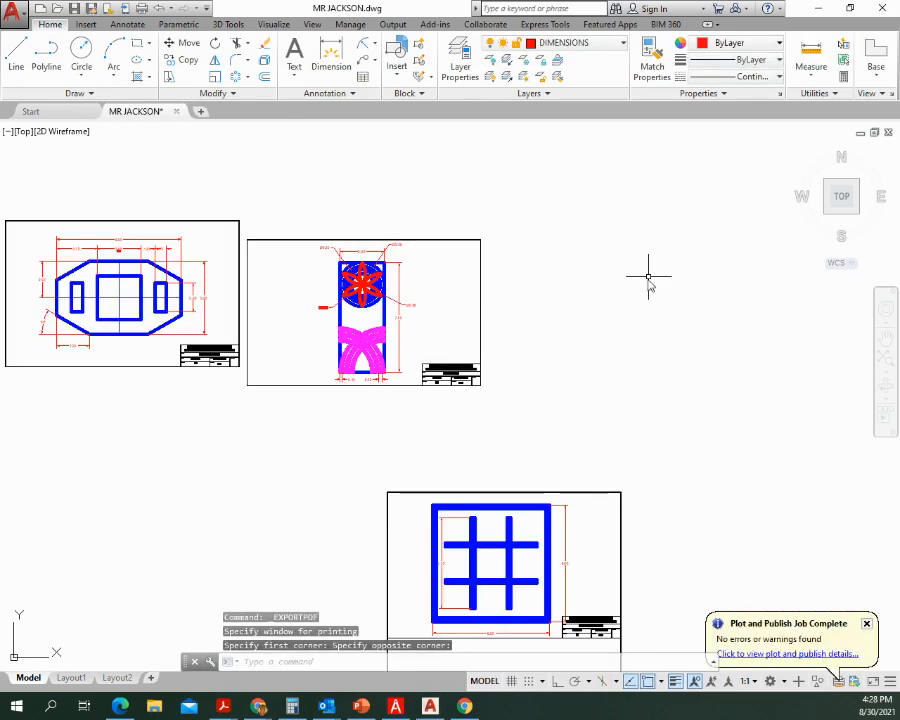
# Step: Look over the tic-tac-toe board, Problem 3-8 and T-shaped part sheets, then the shim and flower box sheets
pyautogui.moveTo(633, 446); pyautogui.dragTo(548, 207, button='middle')
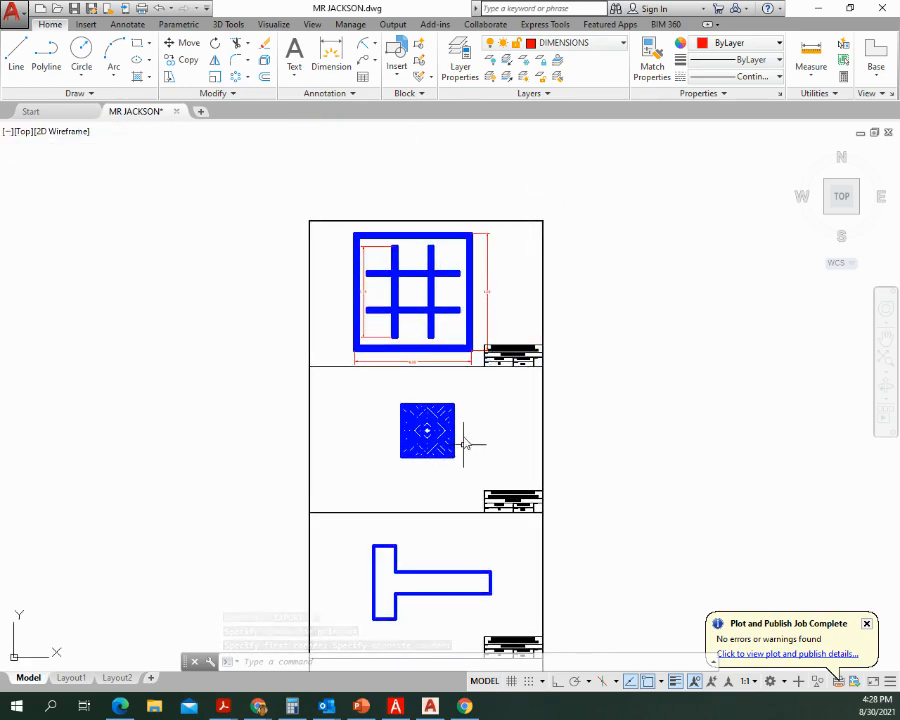
pyautogui.scroll(4, 460, 426)
pyautogui.moveTo(452, 432); pyautogui.dragTo(534, 400, button='middle')
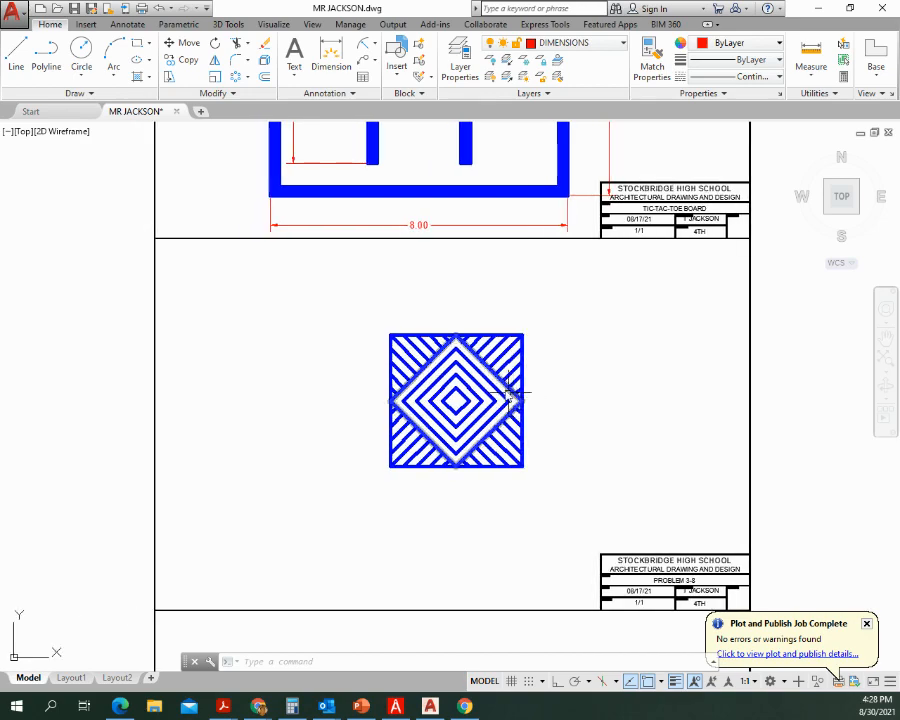
pyautogui.scroll(2, 534, 363)
pyautogui.moveTo(538, 356); pyautogui.dragTo(586, 306, button='middle')
pyautogui.moveTo(556, 407); pyautogui.dragTo(571, 334, button='middle')
pyautogui.scroll(-4, 589, 386)
pyautogui.moveTo(558, 542); pyautogui.dragTo(556, 241, button='middle')
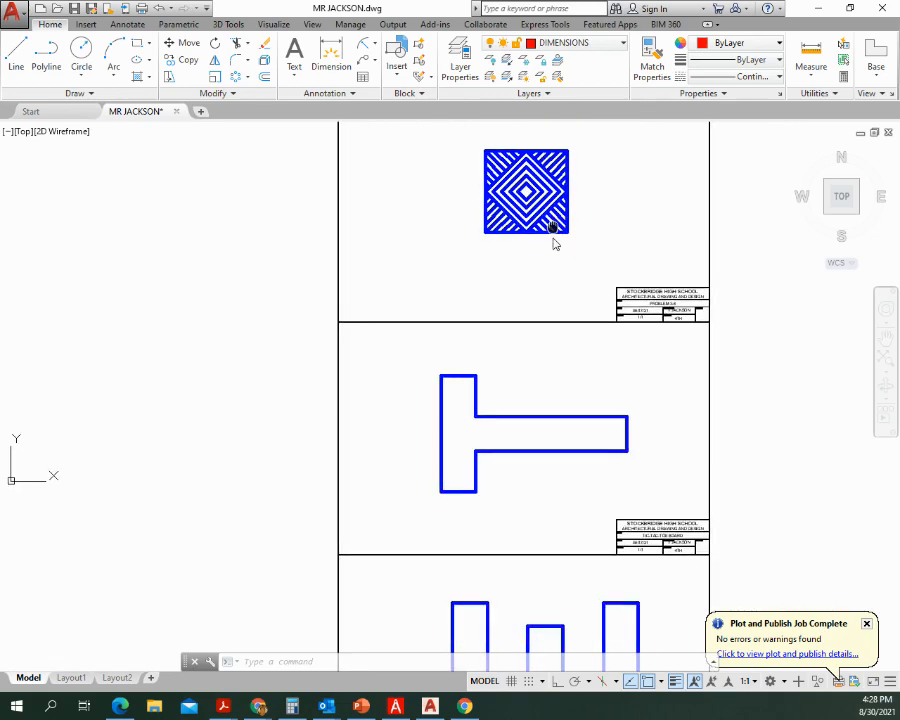
pyautogui.moveTo(556, 452); pyautogui.dragTo(519, 304, button='middle')
pyautogui.moveTo(669, 346)
pyautogui.mouseDown(button='middle')
pyautogui.moveTo(671, 317)
pyautogui.moveTo(603, 518)
pyautogui.moveTo(614, 493)
pyautogui.moveTo(426, 496)
pyautogui.moveTo(548, 305)
pyautogui.moveTo(542, 532)
pyautogui.mouseUp(button='middle')
pyautogui.moveTo(508, 258)
pyautogui.mouseDown(button='middle')
pyautogui.moveTo(501, 402)
pyautogui.moveTo(585, 635)
pyautogui.mouseUp(button='middle')
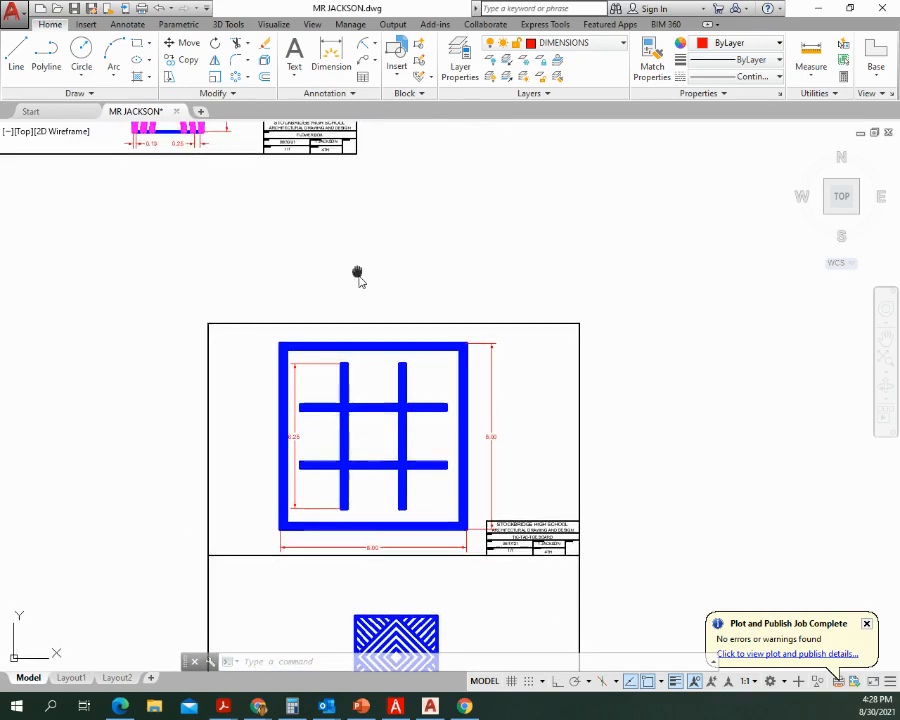
pyautogui.moveTo(360, 277); pyautogui.dragTo(402, 378, button='middle')
pyautogui.moveTo(356, 334); pyautogui.dragTo(679, 624, button='middle')
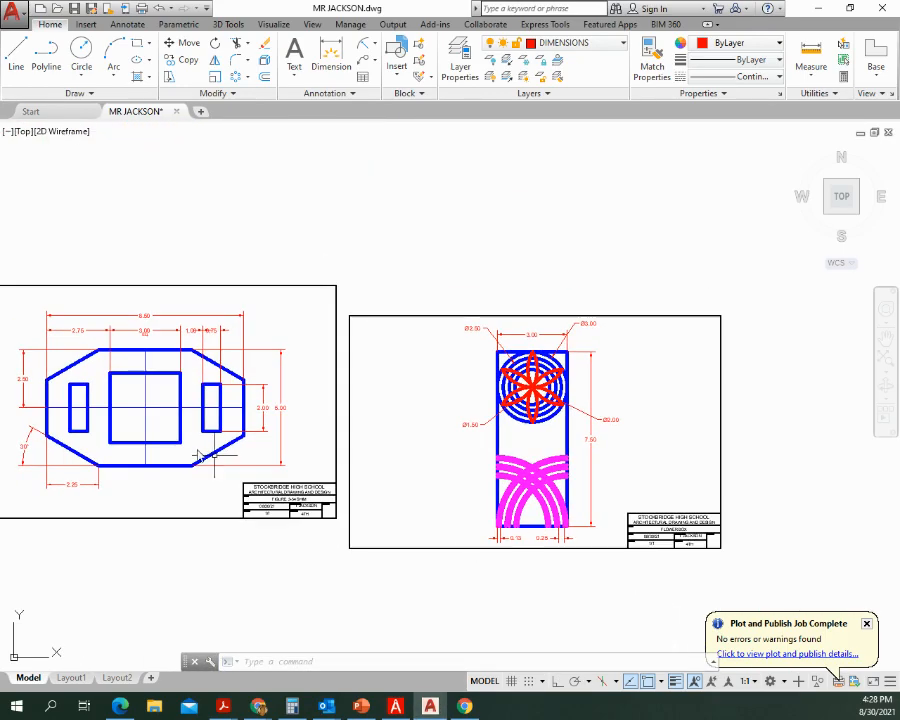
pyautogui.moveTo(508, 456)
pyautogui.mouseDown(button='middle')
pyautogui.moveTo(381, 326)
pyautogui.moveTo(122, 118)
pyautogui.mouseUp(button='middle')
pyautogui.moveTo(598, 600)
pyautogui.mouseDown(button='middle')
pyautogui.moveTo(512, 404)
pyautogui.moveTo(257, 212)
pyautogui.mouseUp(button='middle')
pyautogui.moveTo(541, 489); pyautogui.dragTo(394, 298, button='middle')
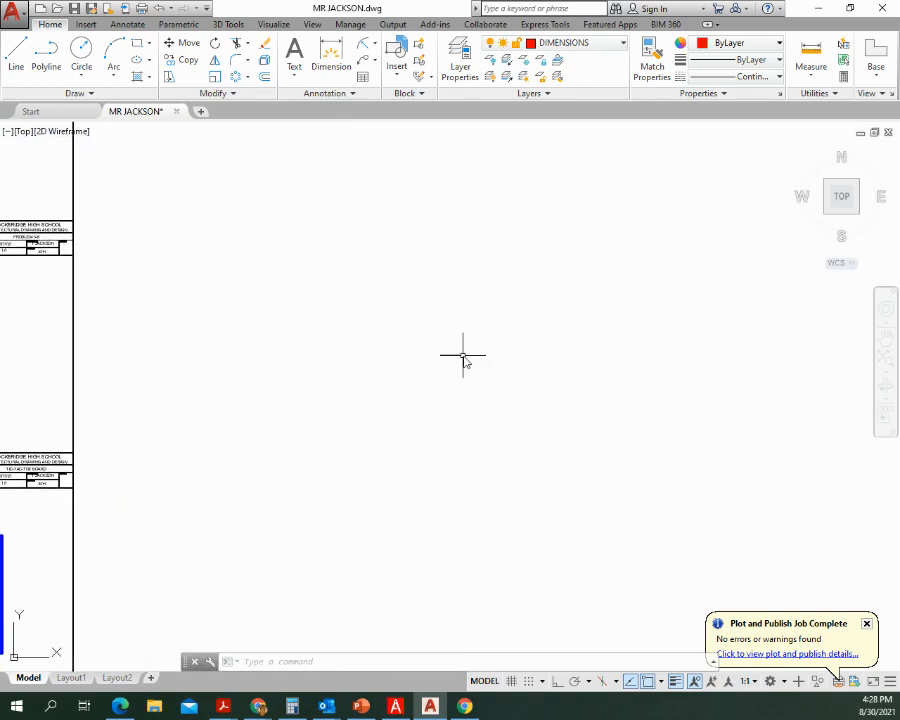
pyautogui.moveTo(452, 304); pyautogui.dragTo(395, 236, button='middle')
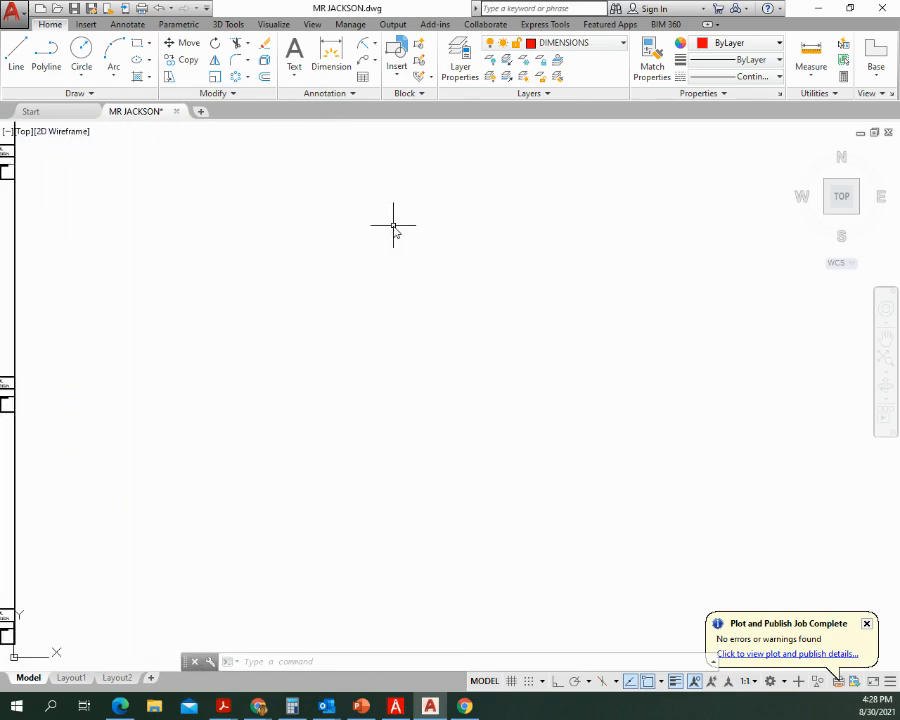